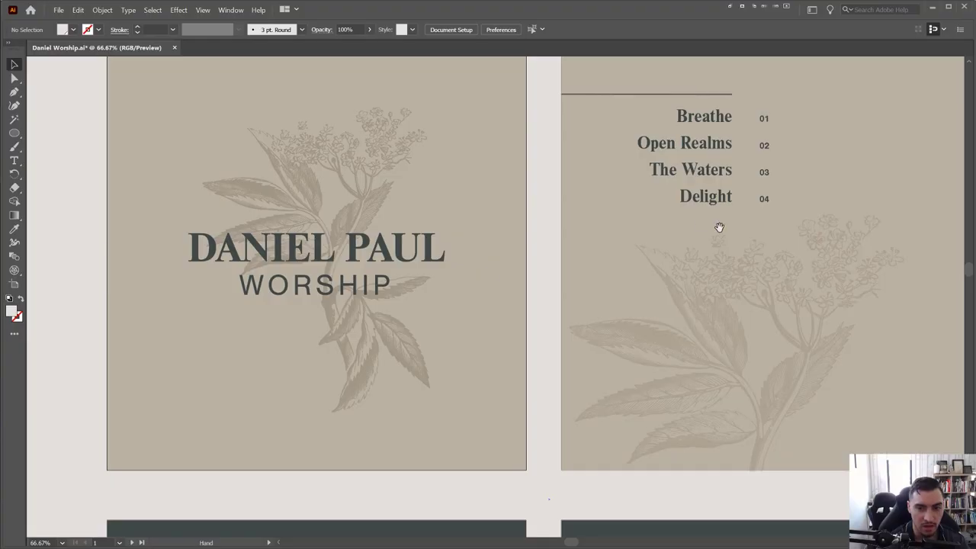
Select the large background rectangle and pan down until all four artboards are visible
drag(716, 226, 483, 266)
scroll(483, 266, down, 1)
scroll(530, 273, down, 5)
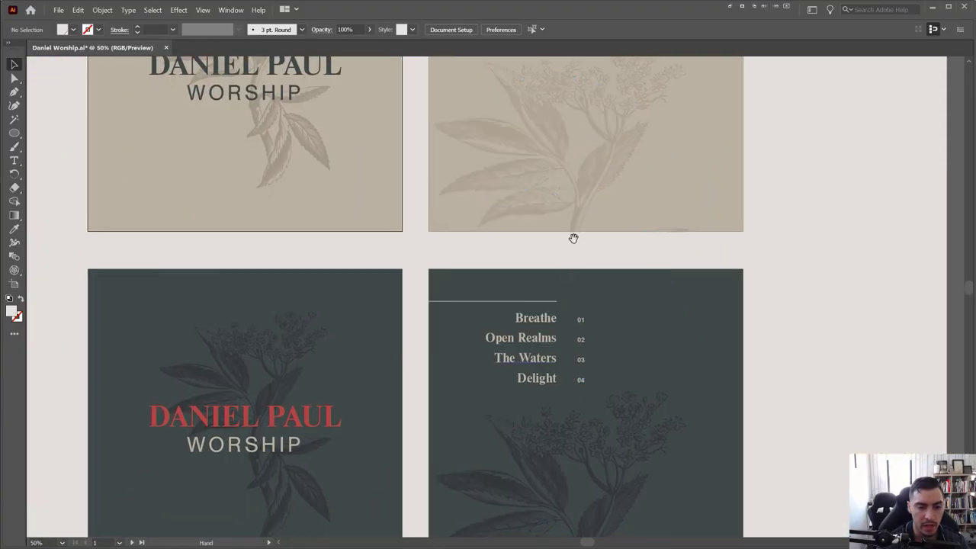
click(849, 225)
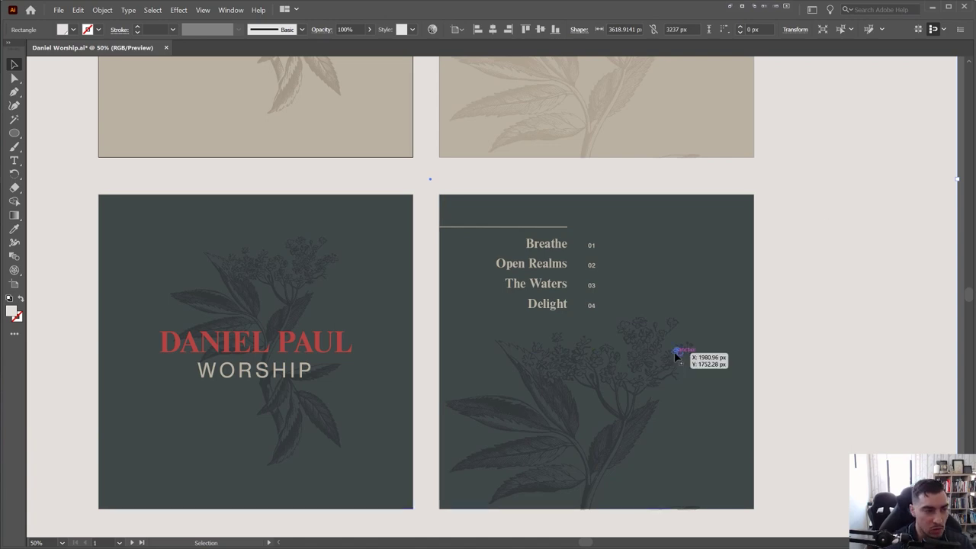
scroll(361, 214, down, 1)
drag(504, 230, 537, 336)
In the browser, refine and scroll through the botanical graphics search results
key(alt+Tab)
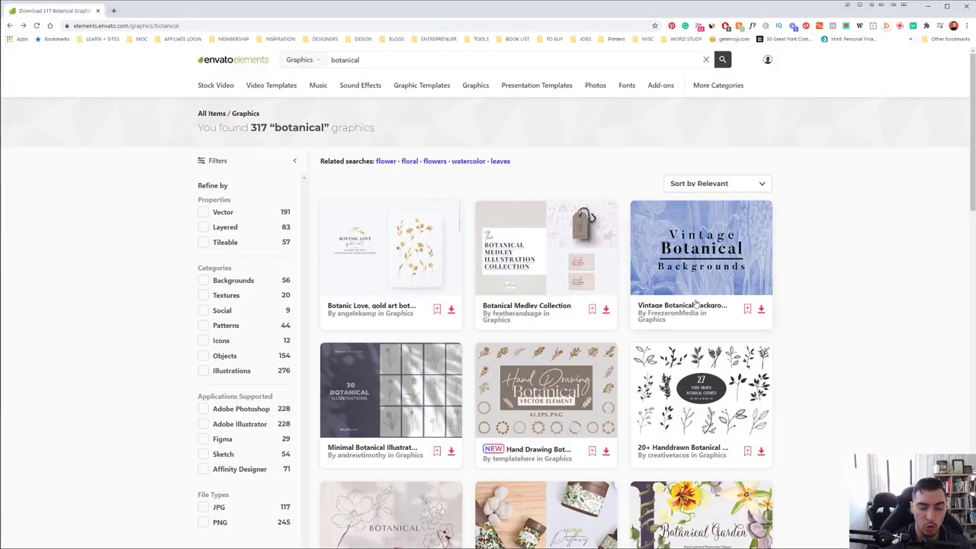
scroll(360, 252, down, 1)
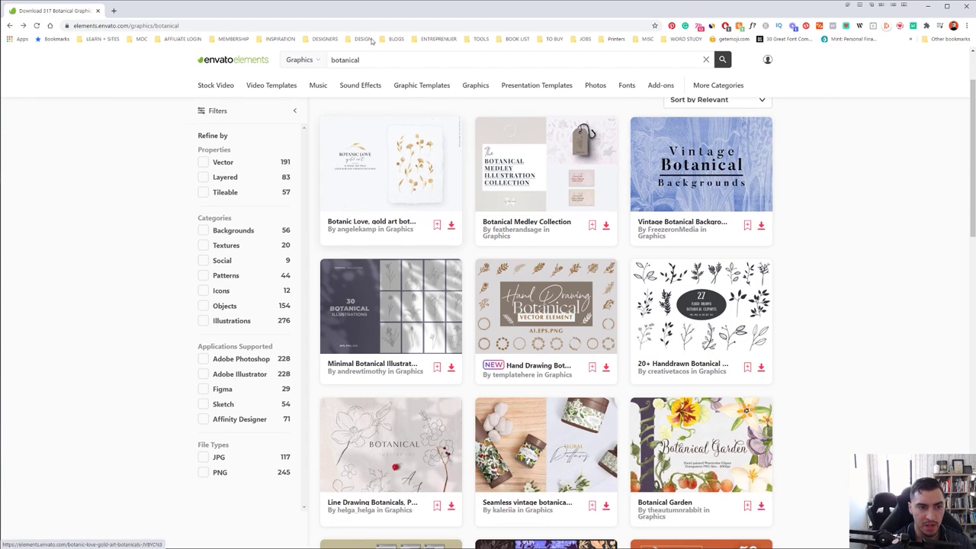
click(327, 60)
click(129, 137)
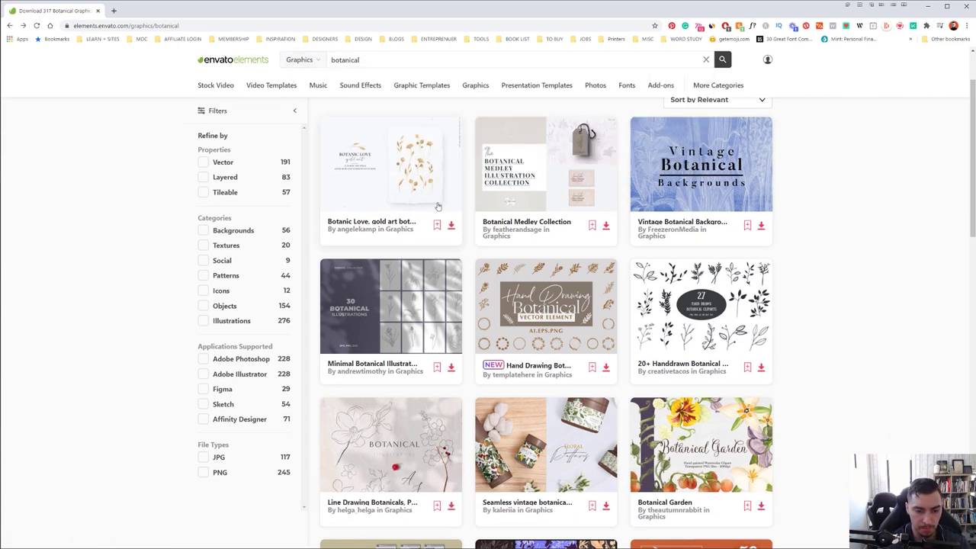
scroll(480, 235, down, 1)
scroll(480, 234, down, 2)
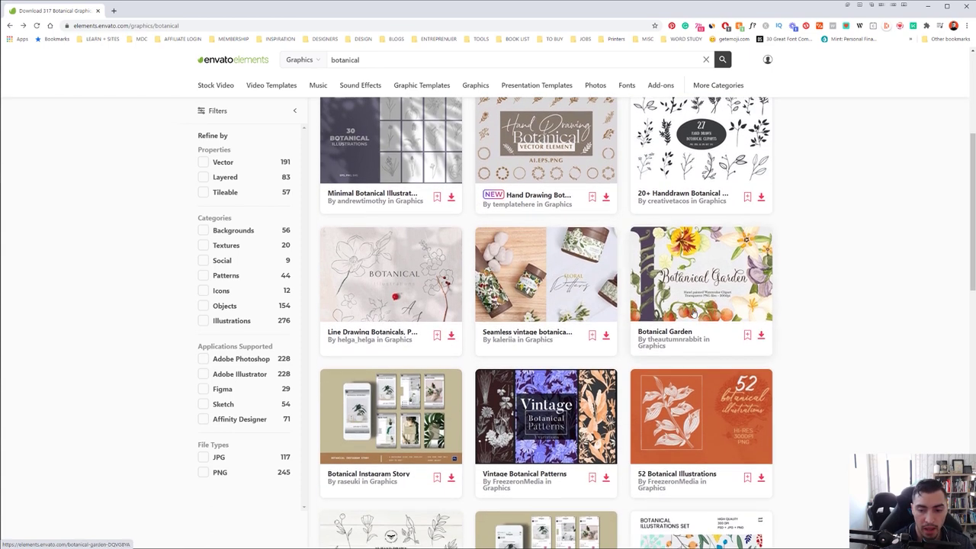
scroll(690, 311, down, 3)
scroll(693, 313, down, 2)
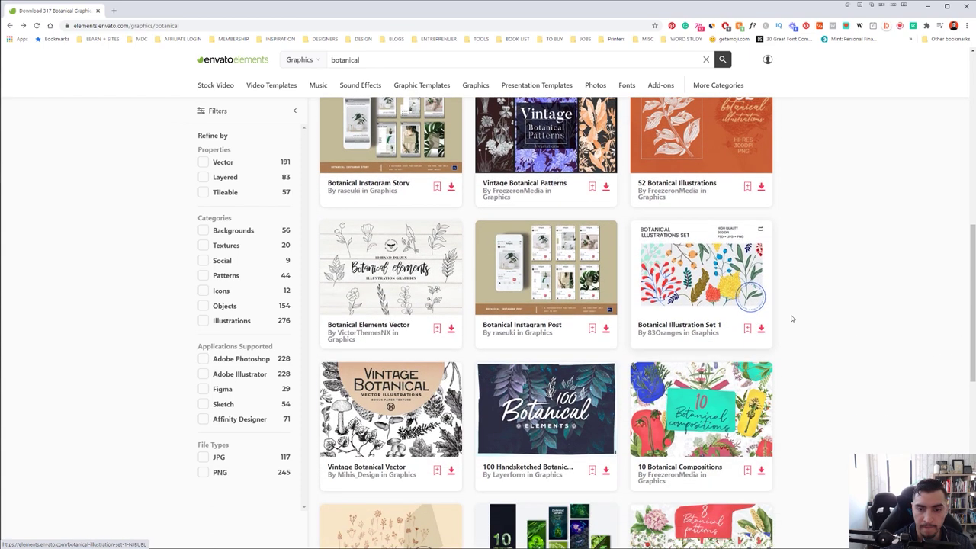
scroll(703, 221, up, 2)
Preview the 52 Botanical Illustrations item page and its third image, then return to the results
click(702, 221)
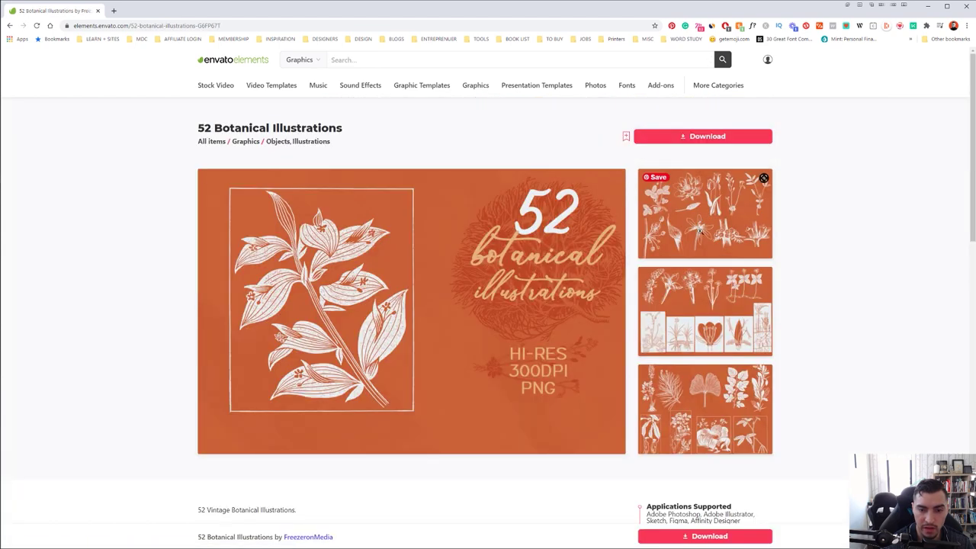
click(699, 306)
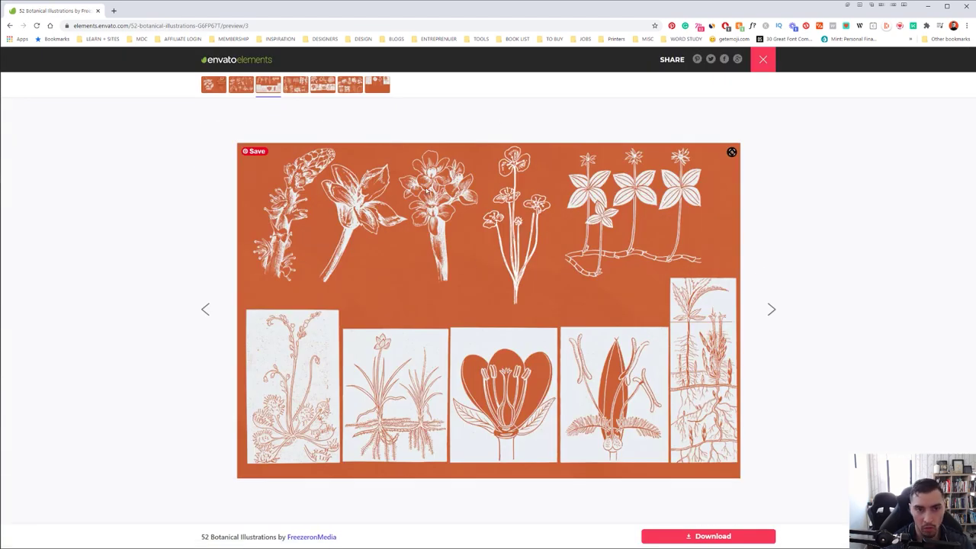
click(136, 183)
scroll(414, 231, down, 10)
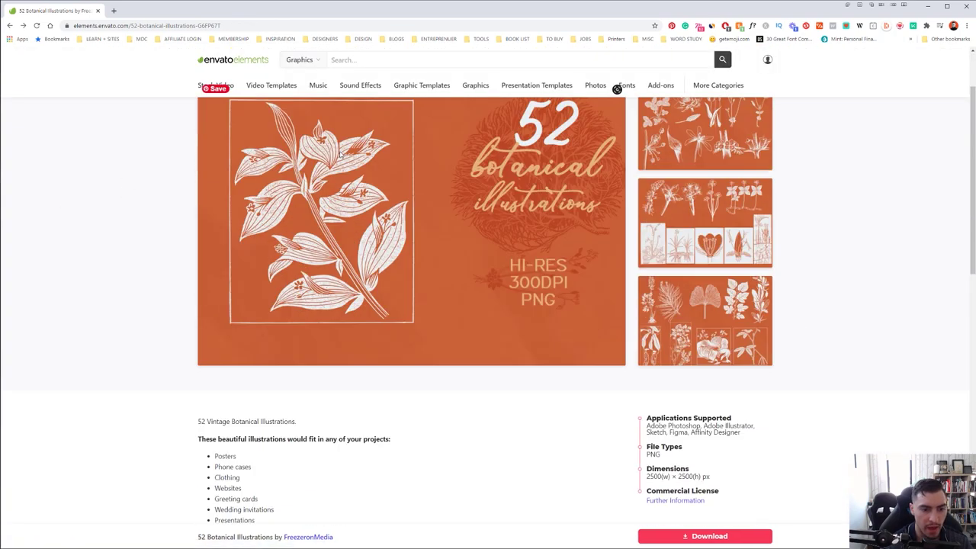
key(alt+Left)
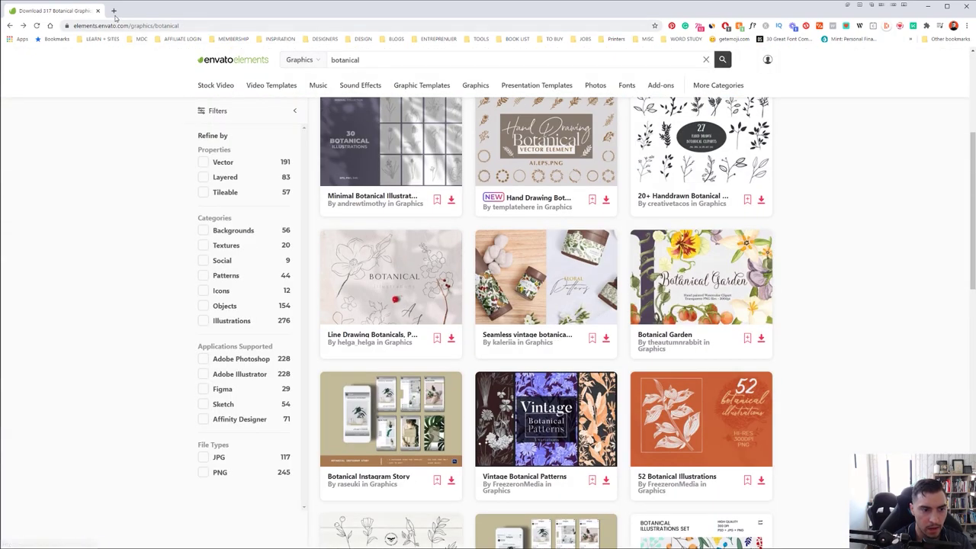
Back in Illustrator, select the cover background, scroll to the blank white artboards and deselect
click(926, 8)
click(728, 261)
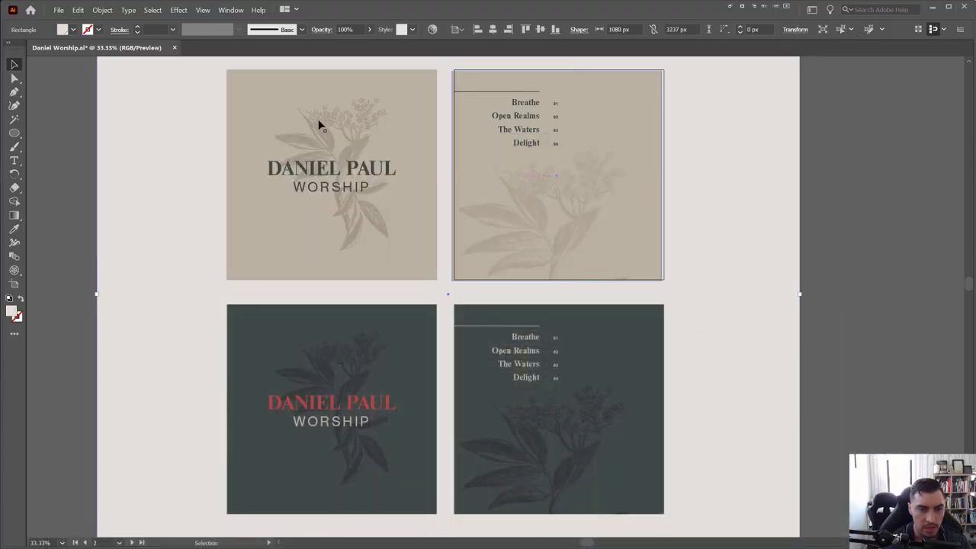
scroll(318, 119, up, 1)
drag(329, 125, 360, 177)
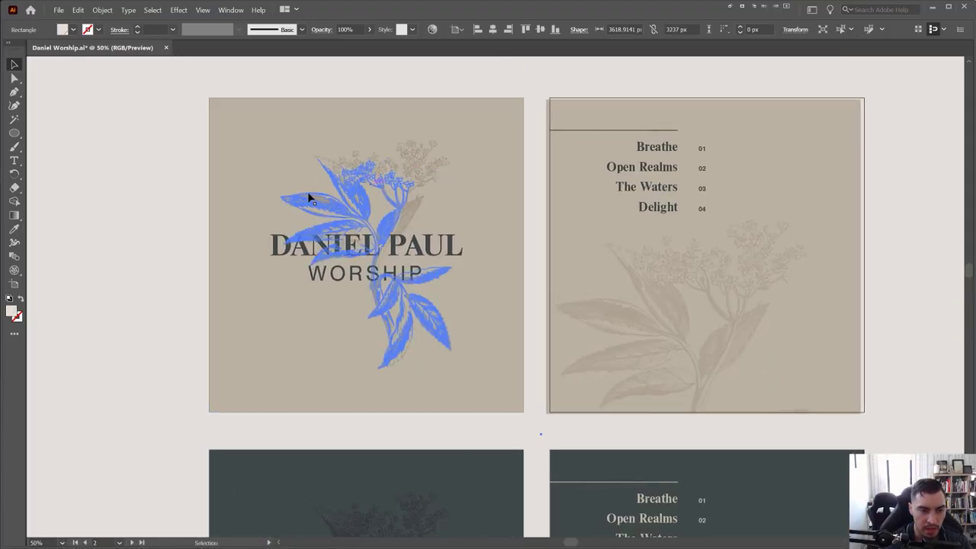
scroll(442, 196, down, 3)
scroll(318, 343, down, 4)
scroll(226, 270, up, 2)
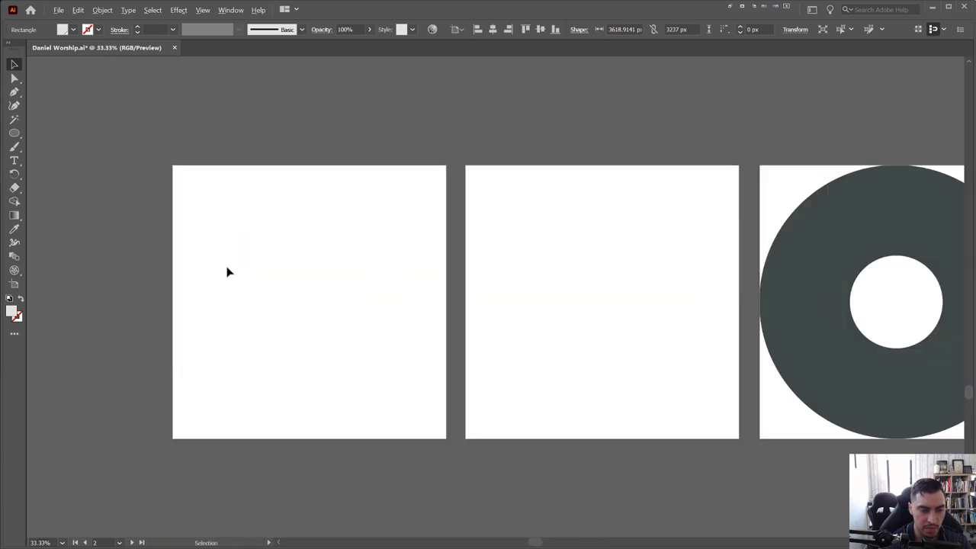
click(288, 256)
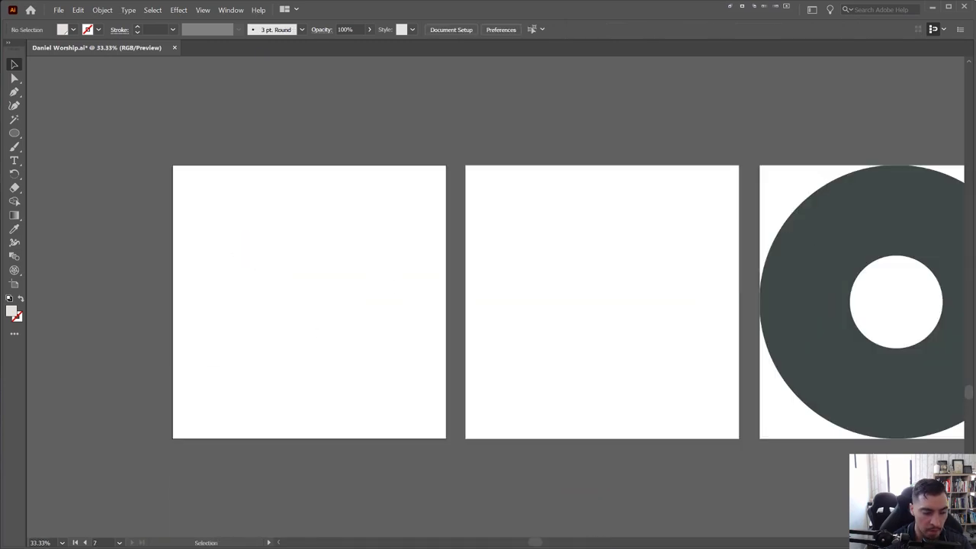
key(alt+Tab)
scroll(363, 191, up, 1)
scroll(558, 233, down, 1)
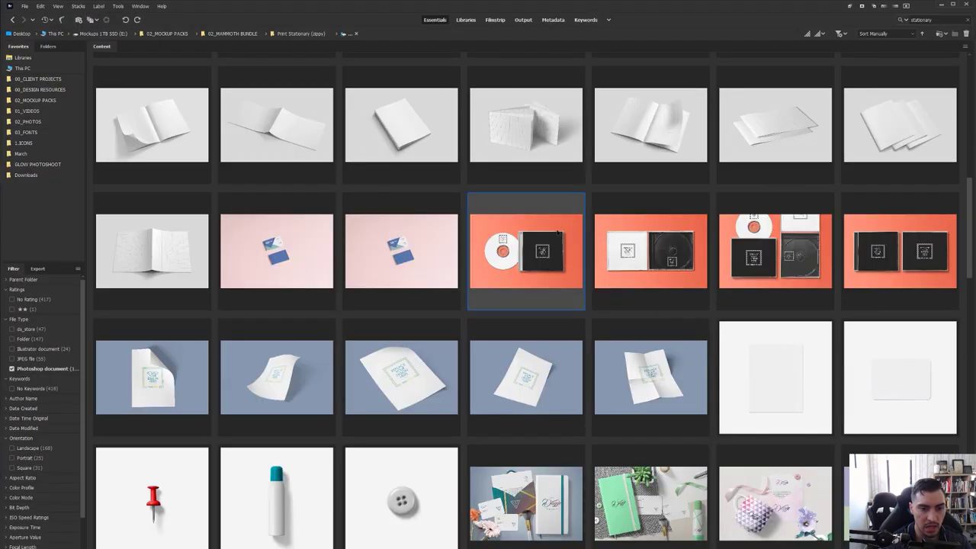
key(Right)
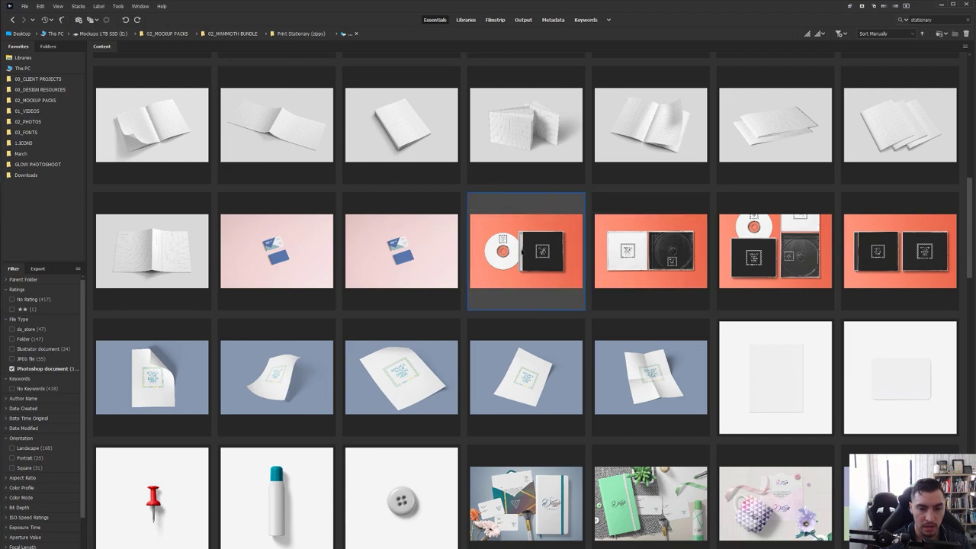
key(Left)
key(space)
key(Right)
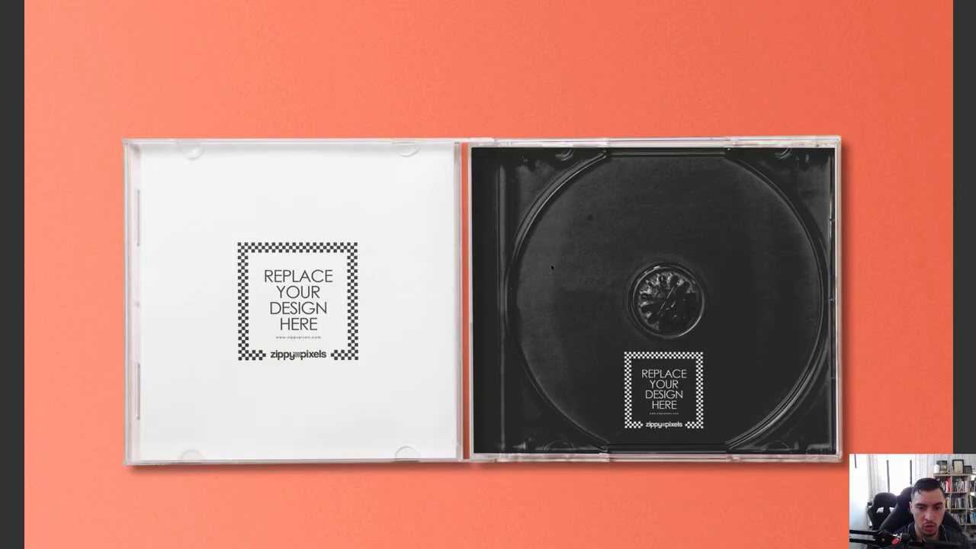
key(Right)
key(Right)
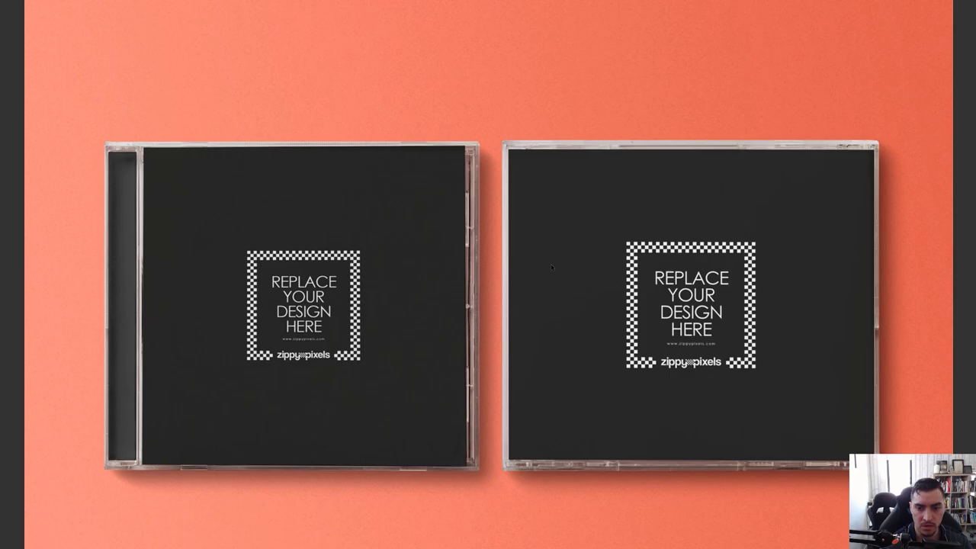
key(Left)
key(Left)
key(space)
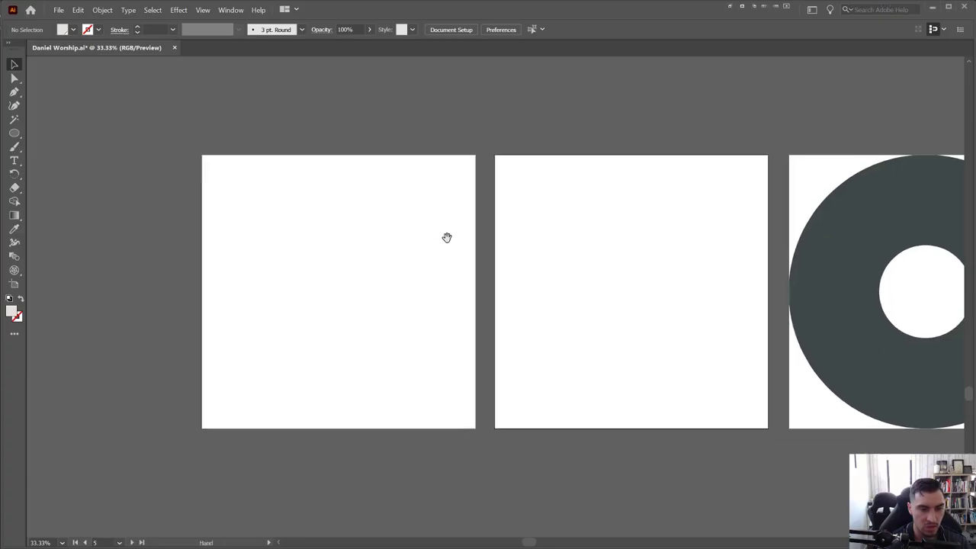
Open 'Flower and Leaf of the Alder' from the EPS folder in Illustrator
scroll(447, 259, down, 2)
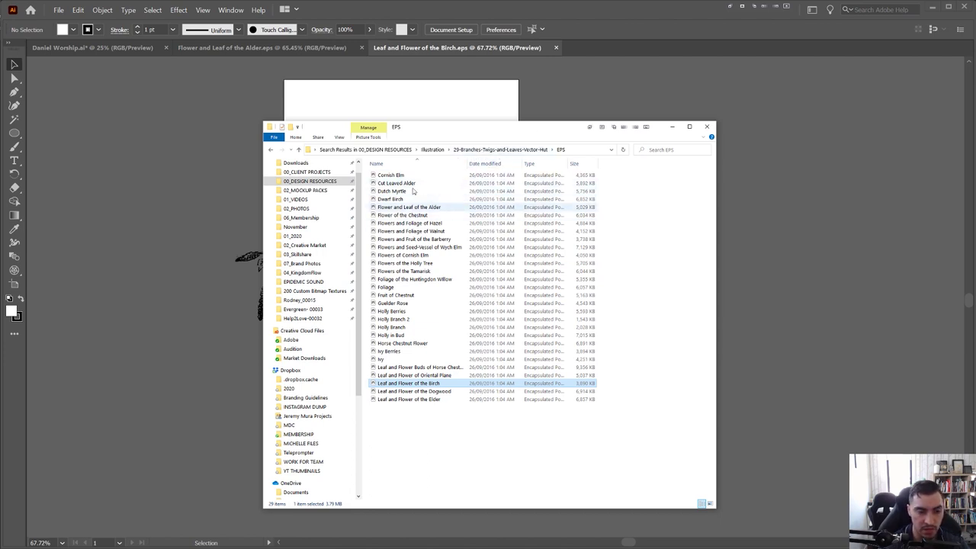
key(c)
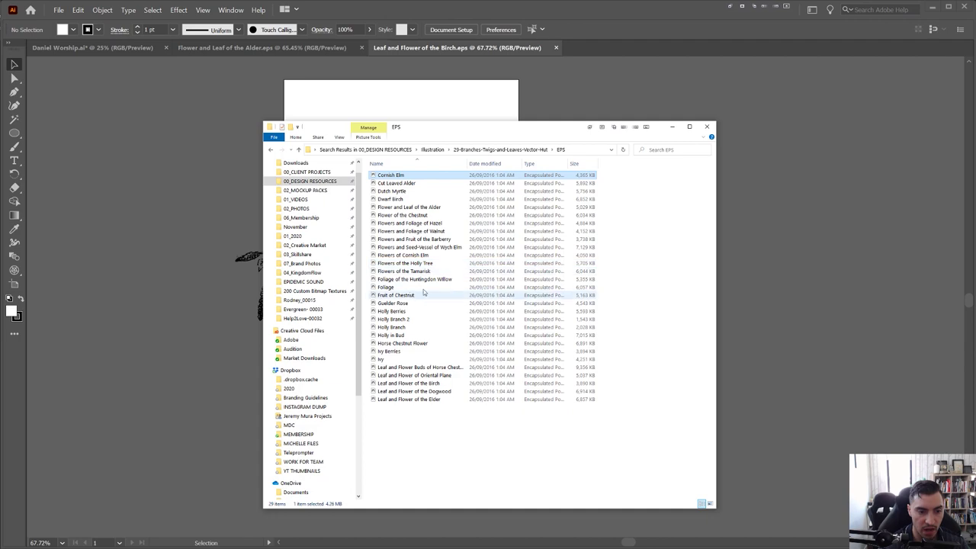
click(436, 207)
double_click(436, 207)
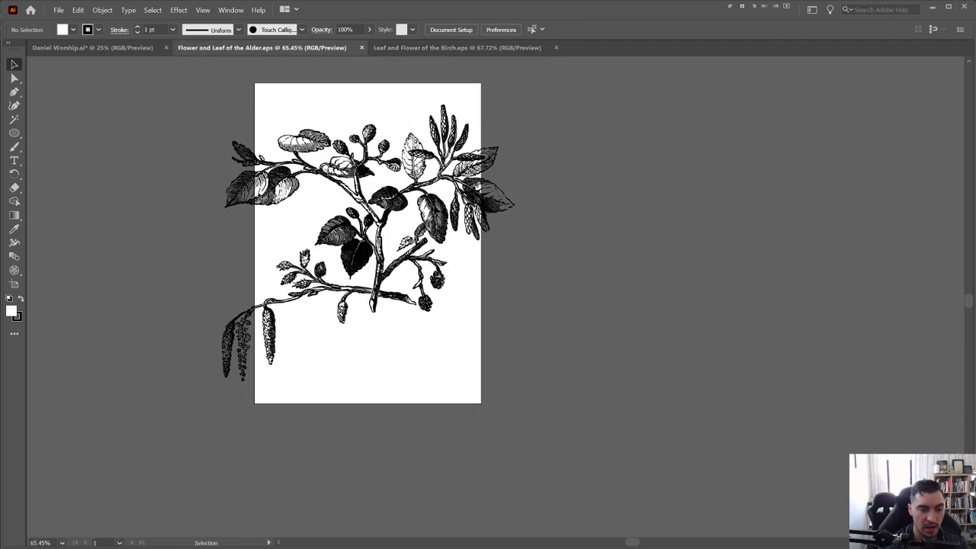
Inspect the Alder artwork, selecting it and zooming to actual size and back out
click(334, 157)
key(ctrl+1)
click(526, 251)
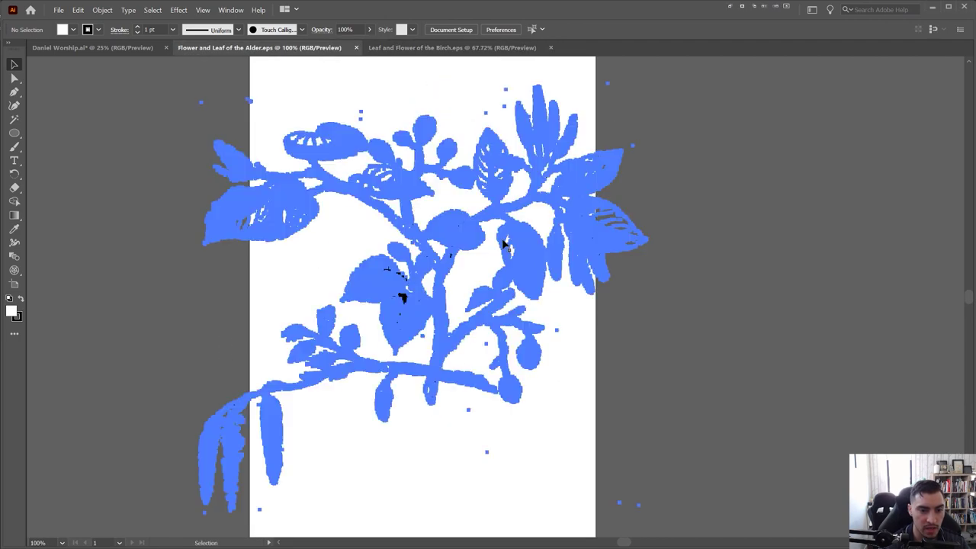
scroll(511, 248, up, 4)
click(781, 186)
key(ctrl+minus)
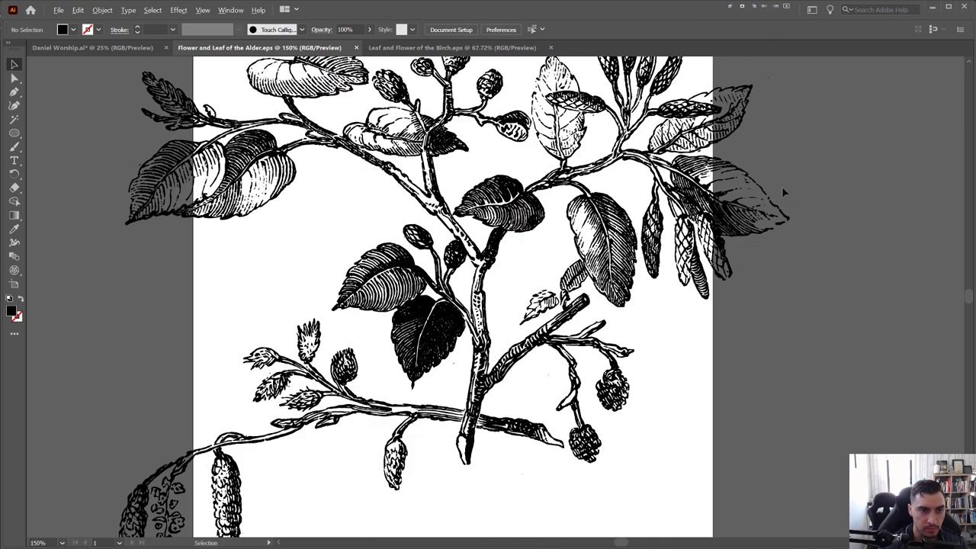
key(ctrl+minus)
key(ctrl+a)
key(ctrl+minus)
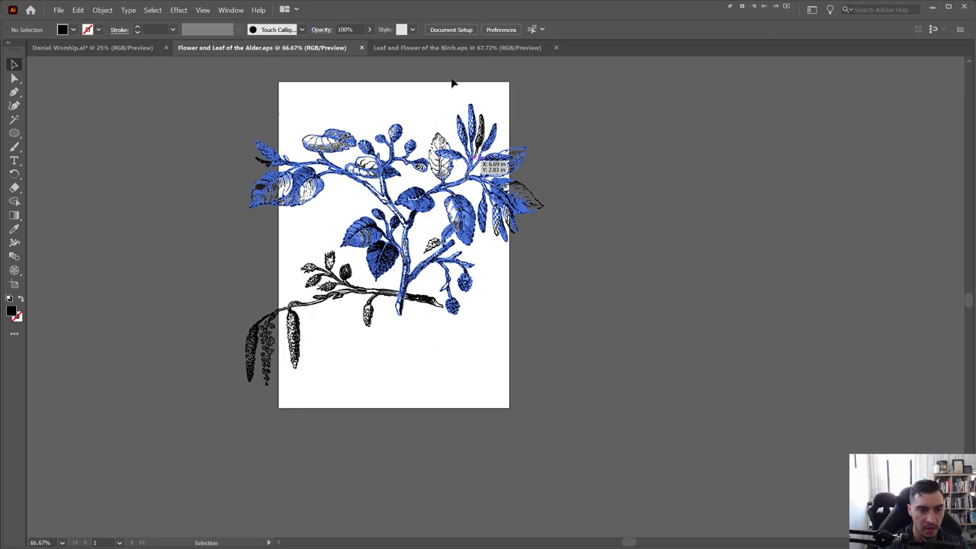
click(455, 82)
In the Leaf and Flower of the Birch document, marquee-select all the artwork and group it
click(443, 48)
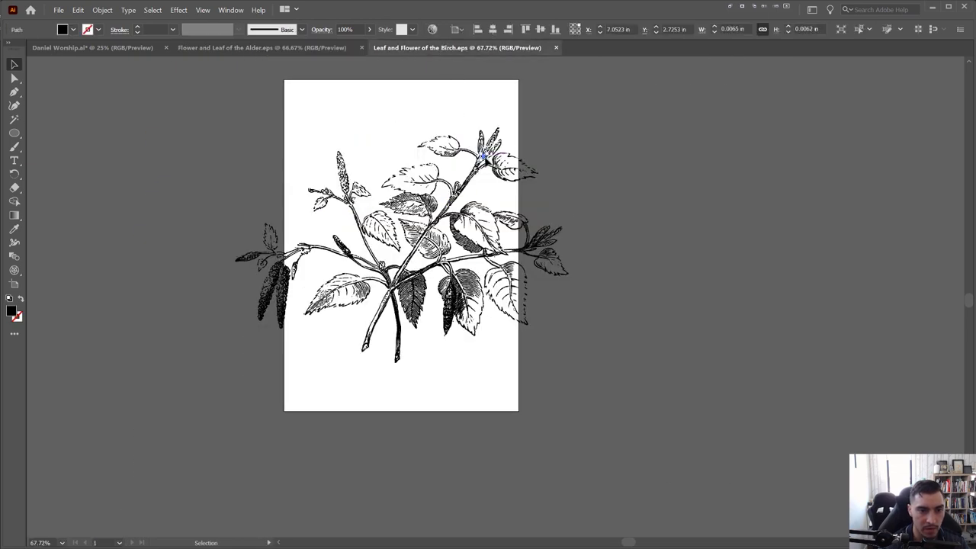
drag(605, 113, 173, 374)
key(ctrl+g)
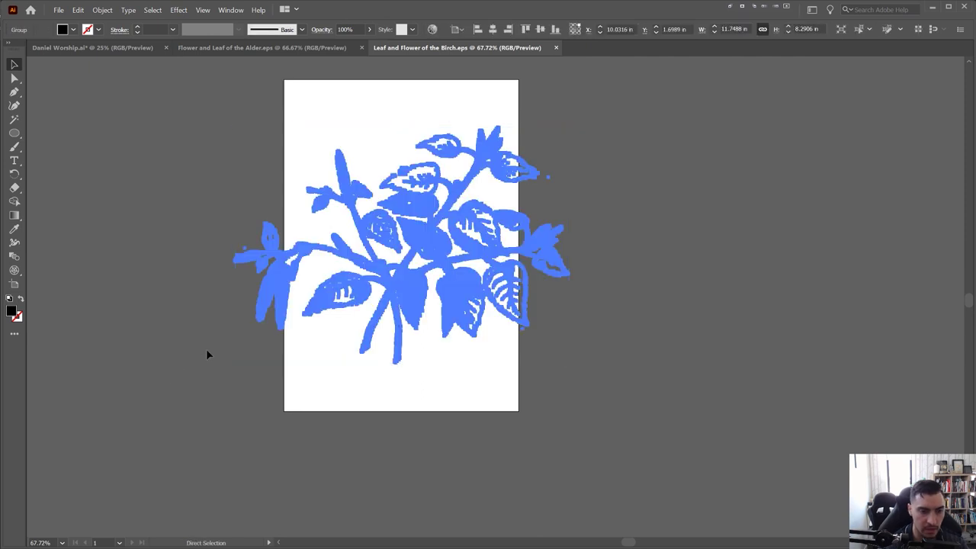
click(108, 47)
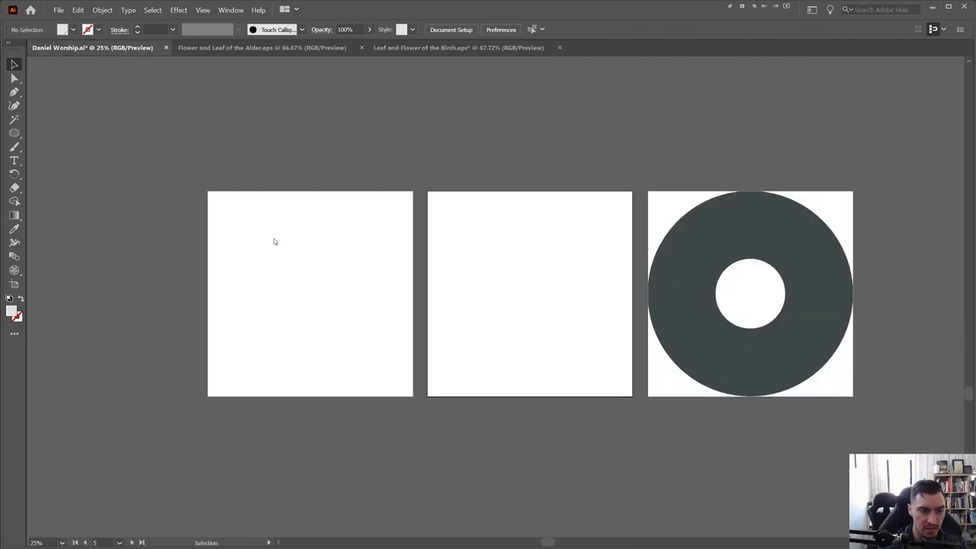
drag(272, 239, 349, 211)
key(ctrl+v)
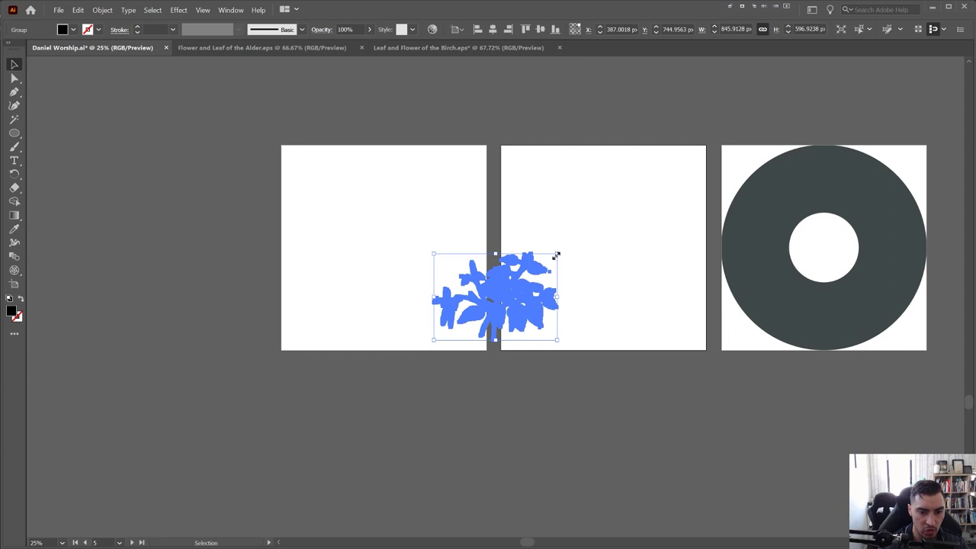
drag(557, 254, 683, 168)
drag(610, 236, 208, 244)
click(216, 132)
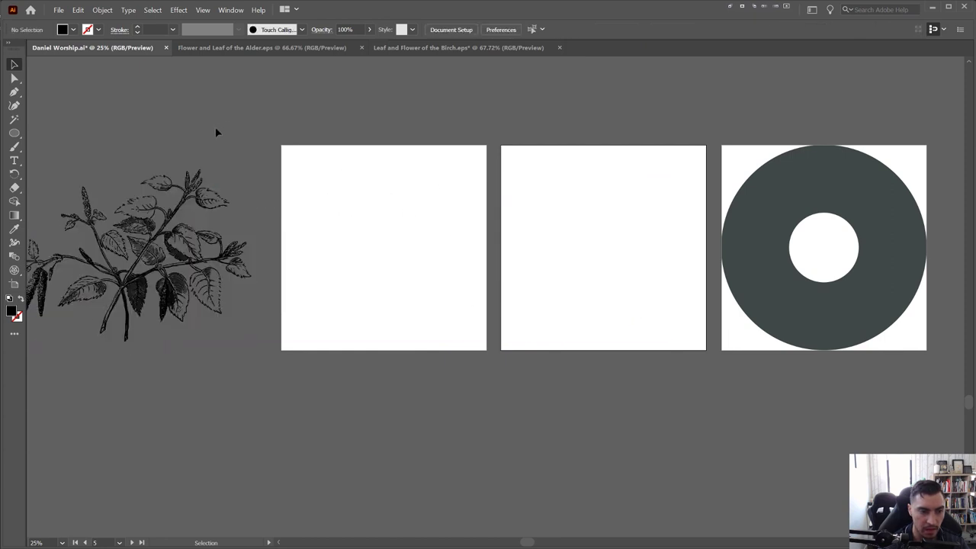
drag(216, 132, 351, 128)
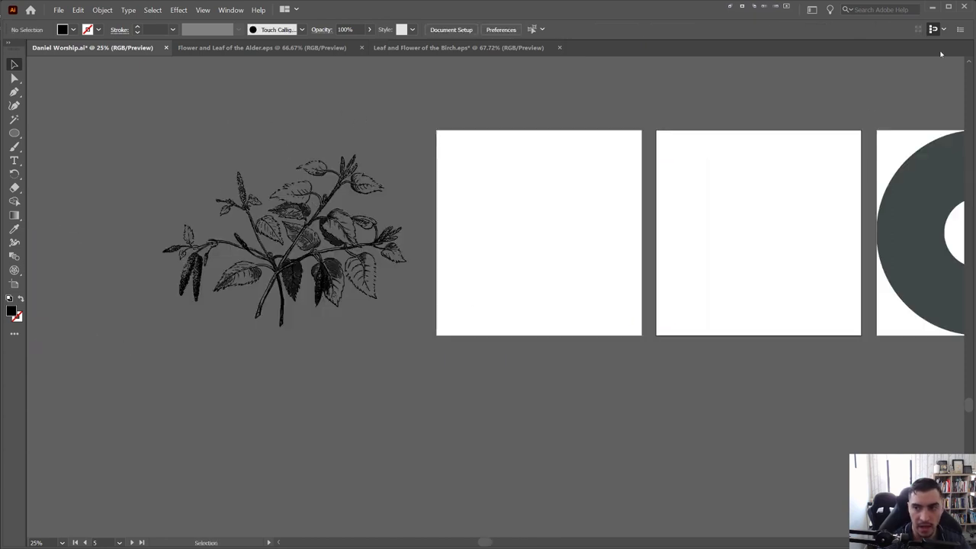
Restore the hidden panels, expand the dock to swatches and styles, and frame all three artboards
key(shift+Tab)
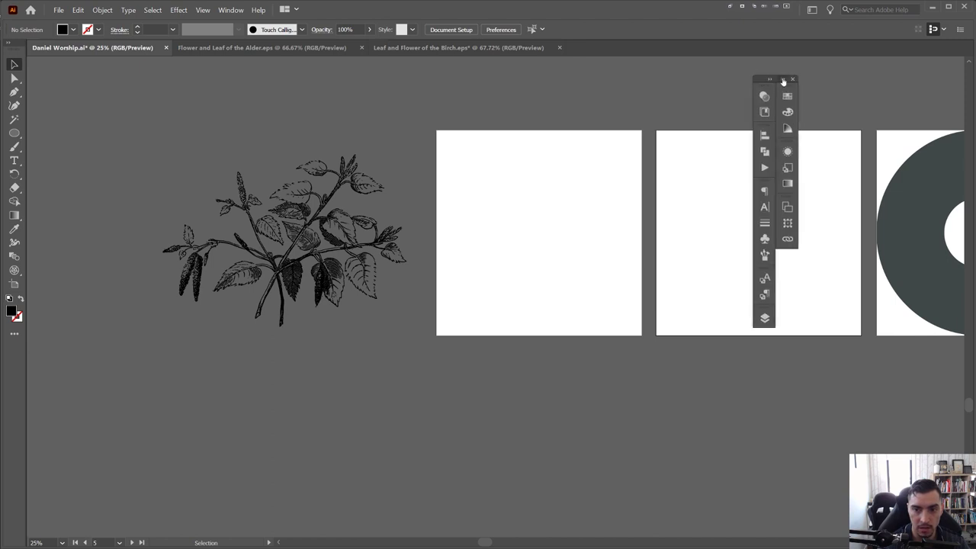
click(795, 74)
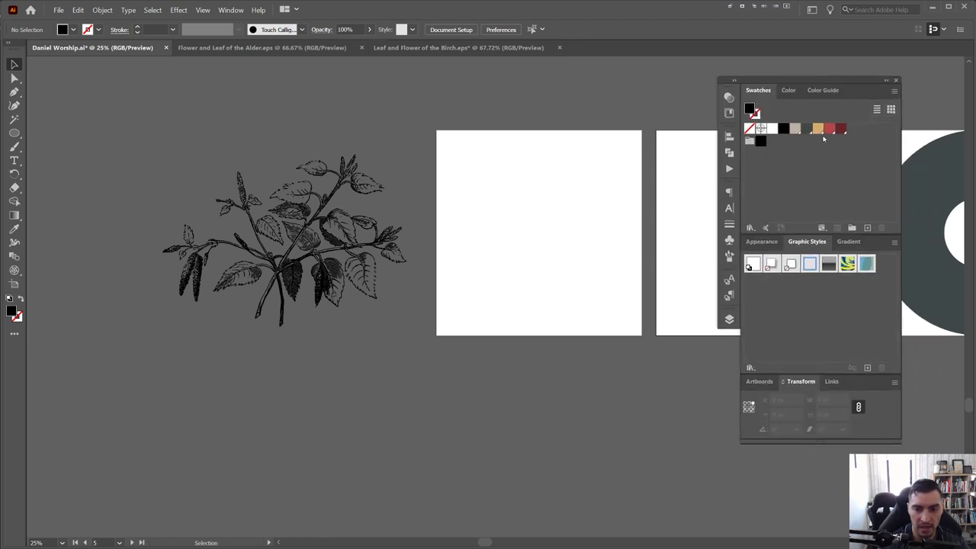
click(734, 114)
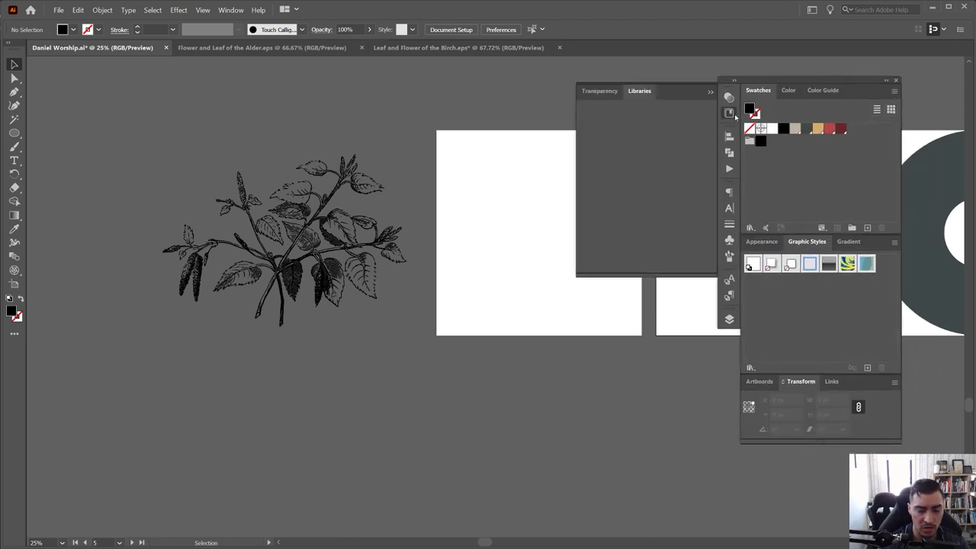
click(732, 115)
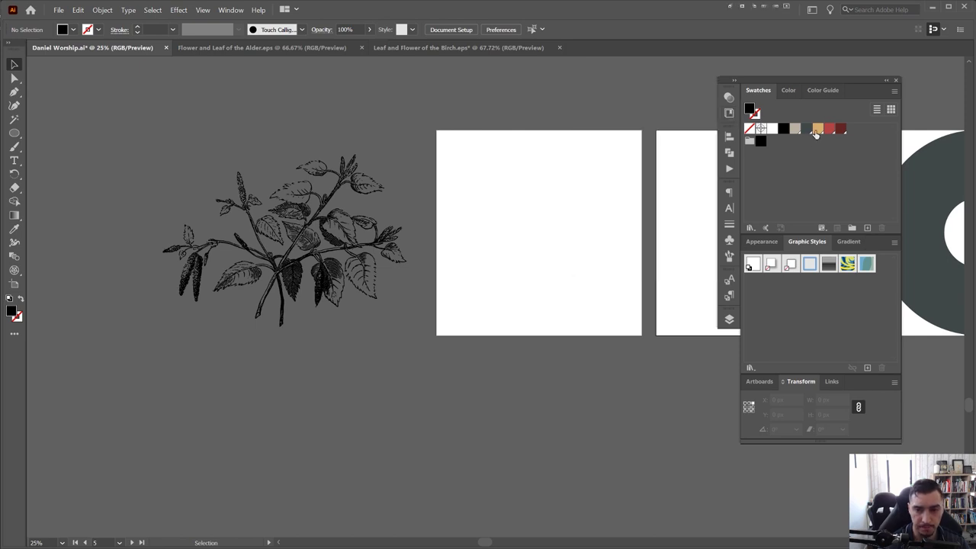
drag(638, 112, 555, 132)
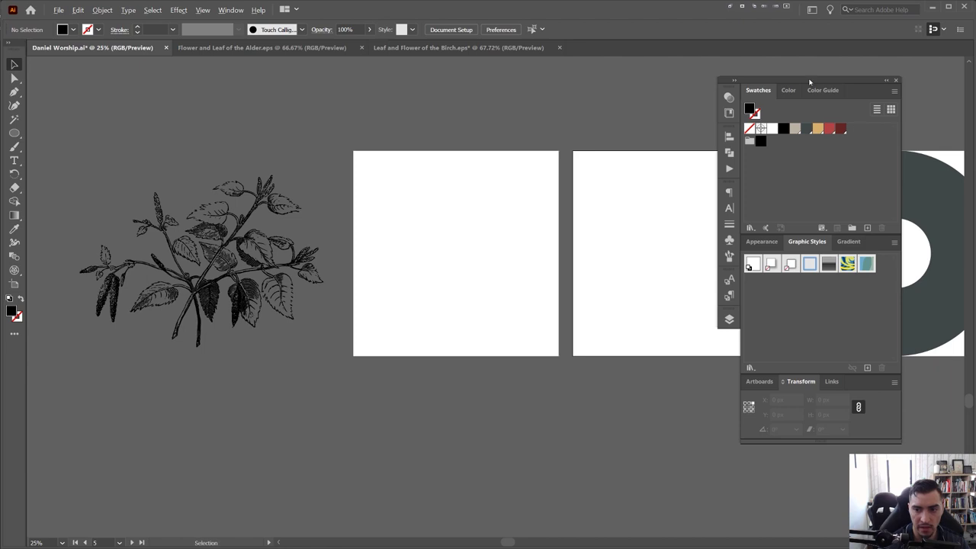
scroll(583, 200, up, 3)
drag(583, 200, 629, 219)
scroll(430, 215, up, 1)
scroll(518, 226, down, 3)
drag(862, 82, 926, 81)
Draw a square over the first artboard and fill it with the dark grey swatch
drag(191, 164, 378, 154)
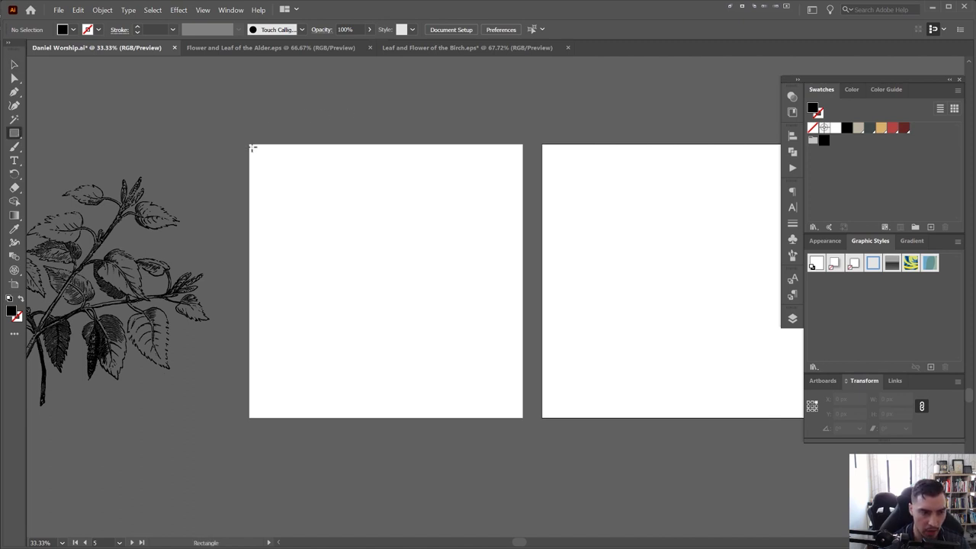
drag(252, 147, 523, 417)
drag(348, 277, 394, 266)
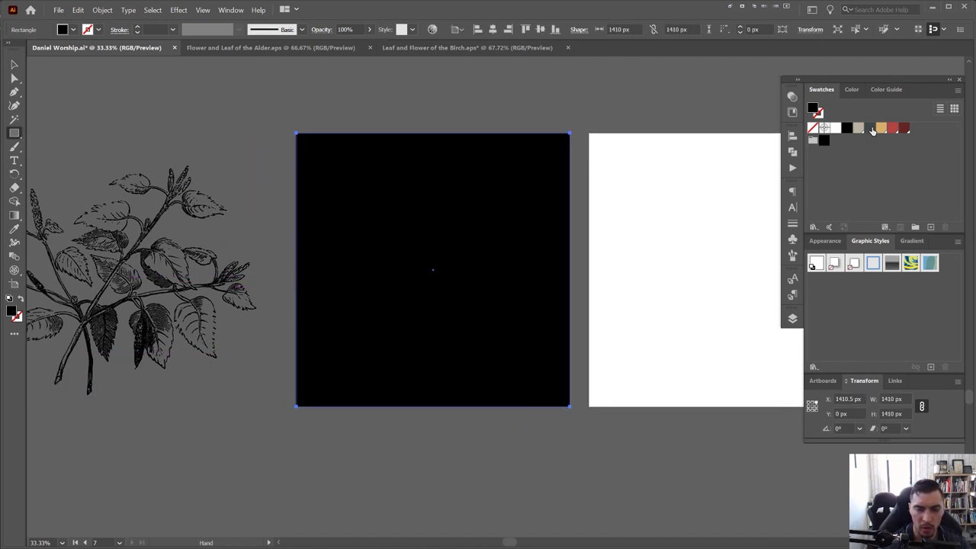
click(872, 131)
Alt+Shift-drag a copy of the dark square onto the second artboard
key(v)
click(627, 160)
drag(494, 163, 317, 197)
drag(273, 232, 571, 224)
shift+click(440, 152)
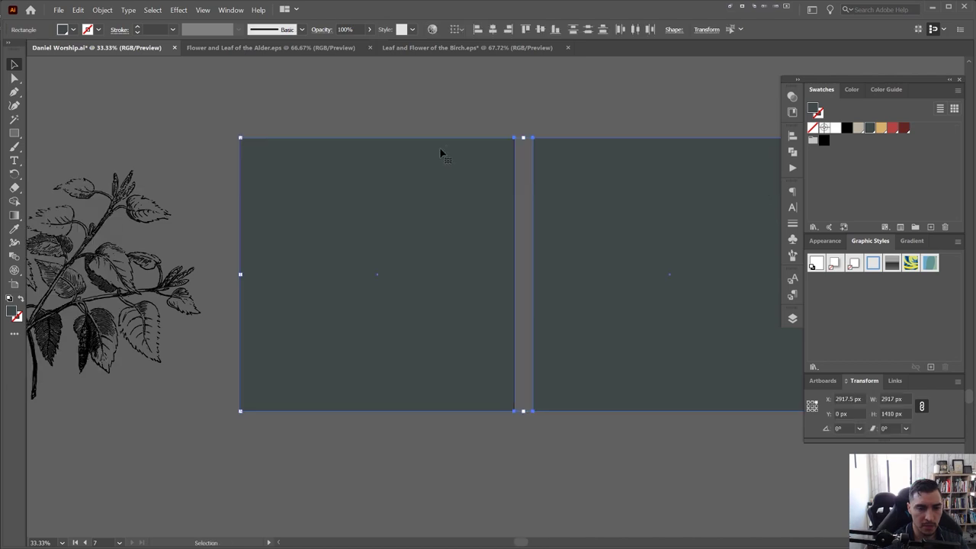
click(474, 135)
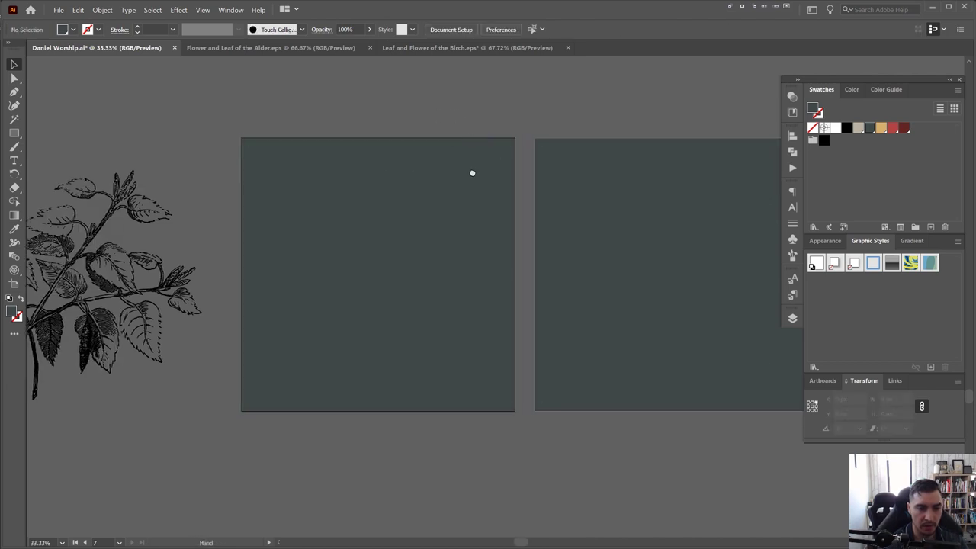
Move the birch illustration onto the first dark square and direct-select part of it
drag(470, 170, 613, 176)
drag(221, 252, 533, 257)
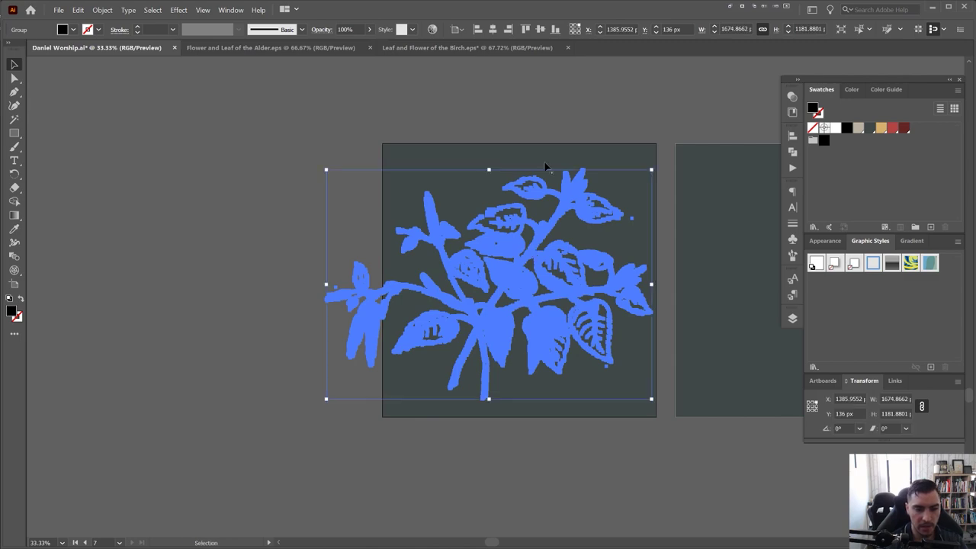
scroll(505, 131, right, 4)
scroll(505, 130, up, 1)
scroll(490, 159, up, 1)
key(a)
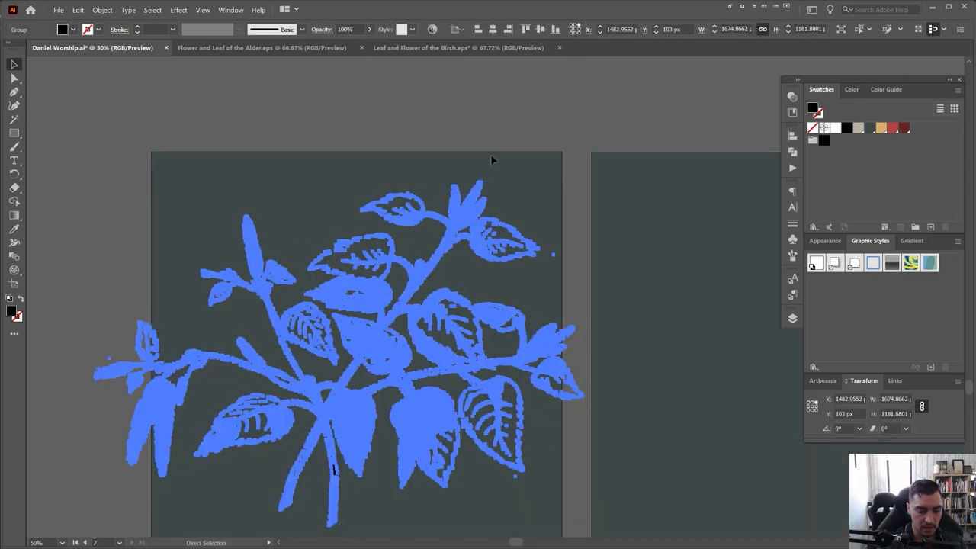
click(391, 273)
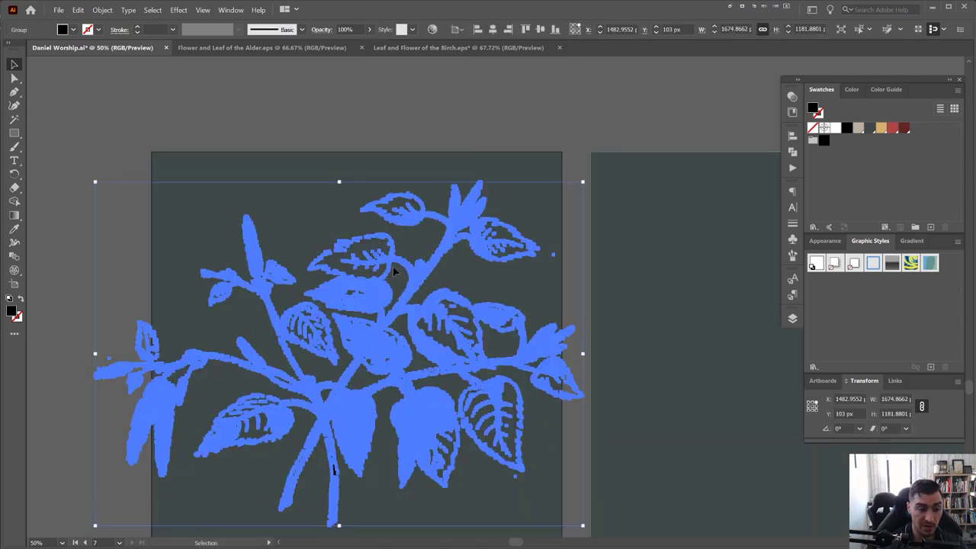
scroll(390, 273, up, 4)
Scale the illustration down with the top handle and move it up to centre on the square
key(v)
scroll(326, 238, down, 5)
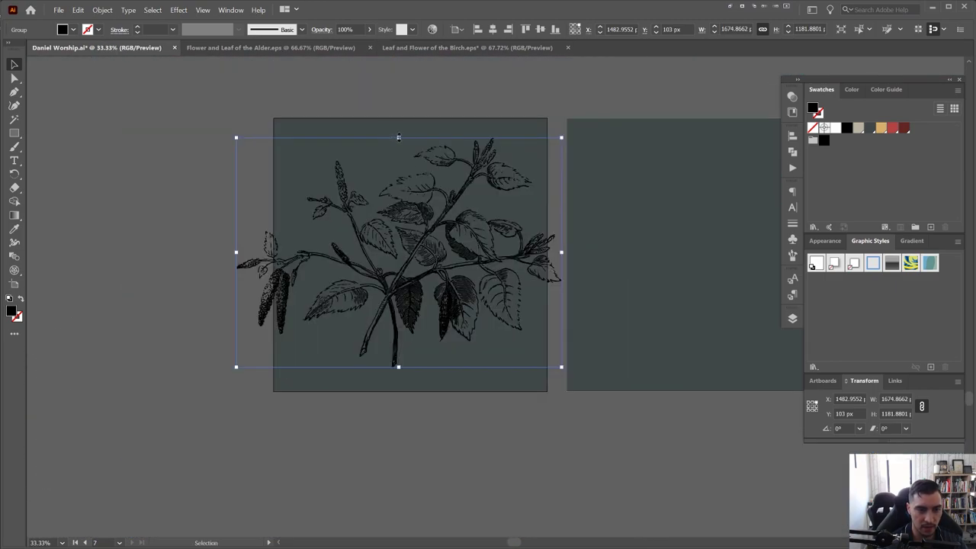
drag(398, 137, 398, 186)
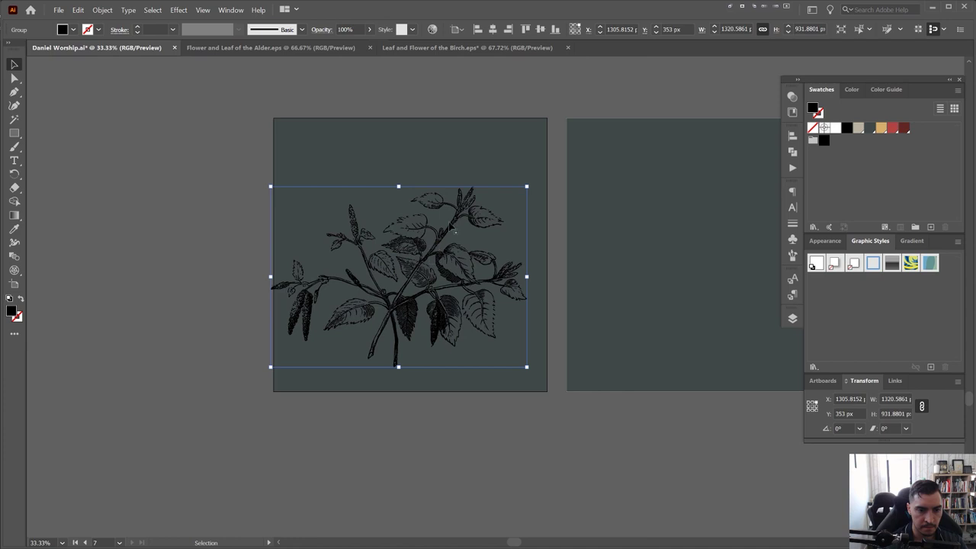
drag(454, 231, 461, 209)
scroll(462, 209, up, 1)
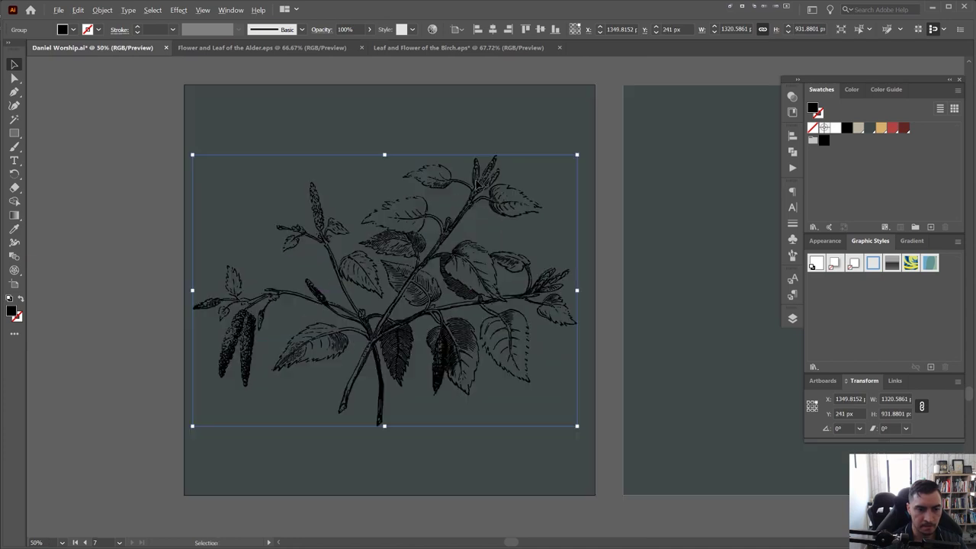
scroll(478, 187, up, 1)
drag(519, 121, 542, 112)
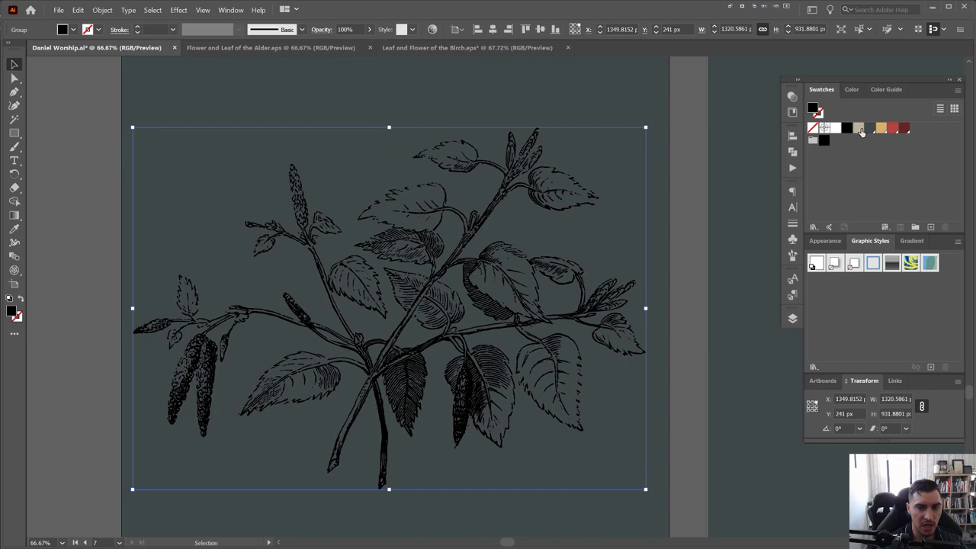
Try beige then dark grey on the branch and float the Transparency panel over the canvas
click(858, 128)
scroll(468, 174, down, 1)
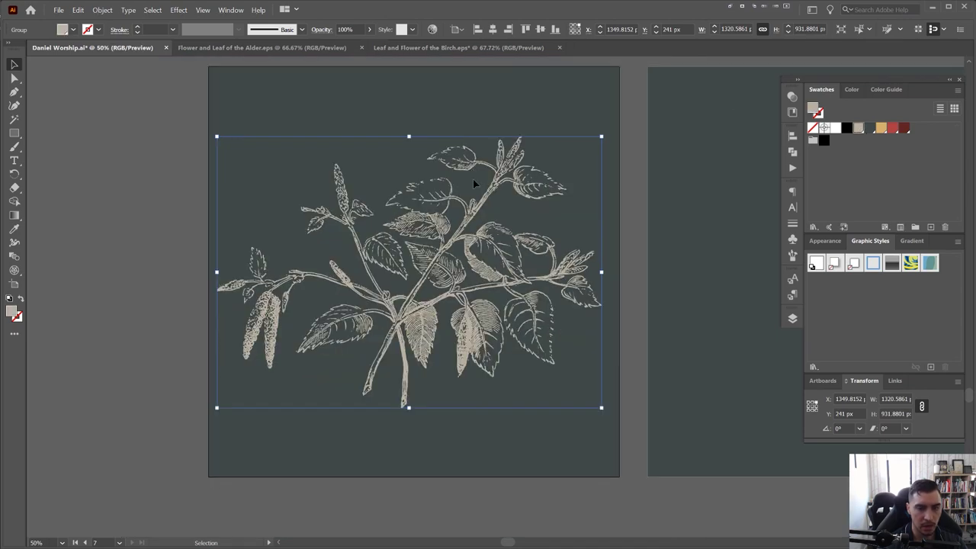
click(868, 130)
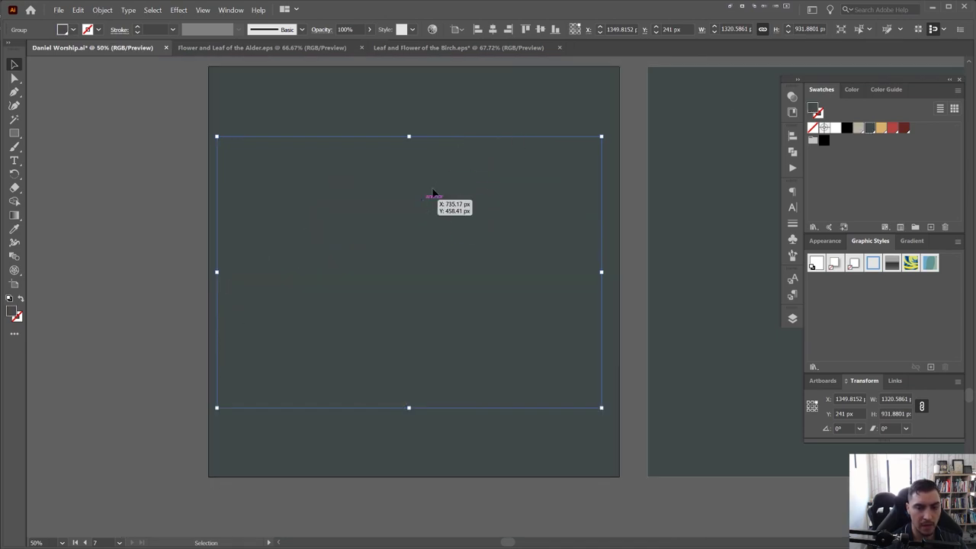
click(789, 97)
drag(681, 88, 637, 135)
click(792, 96)
click(792, 93)
Set the branch to Multiply blend at 50% opacity
click(621, 153)
click(619, 193)
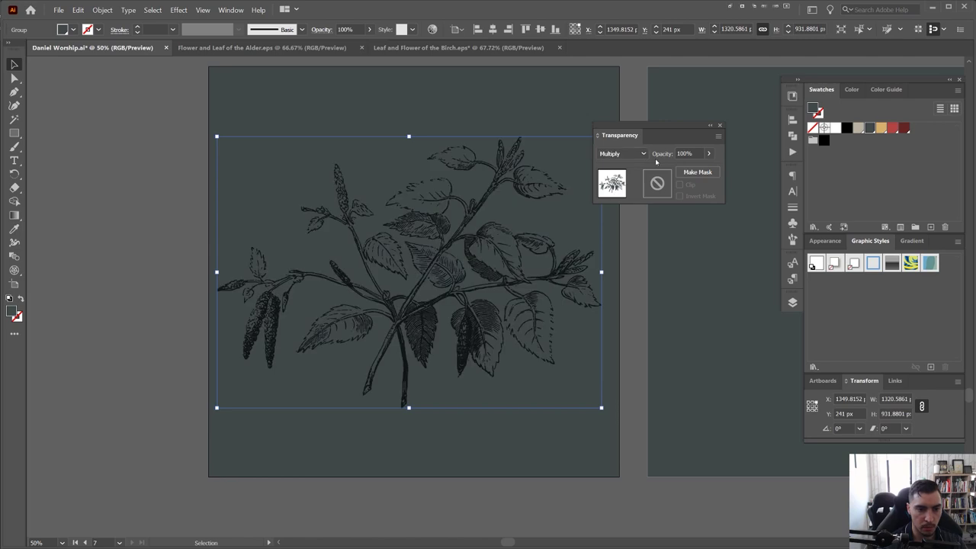
click(699, 154)
text(50)
key(Return)
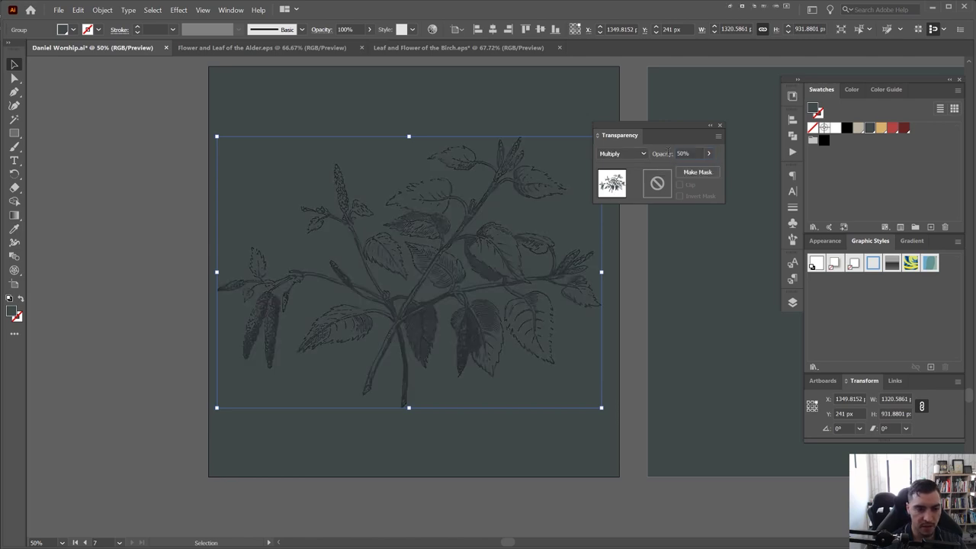
scroll(494, 231, up, 12)
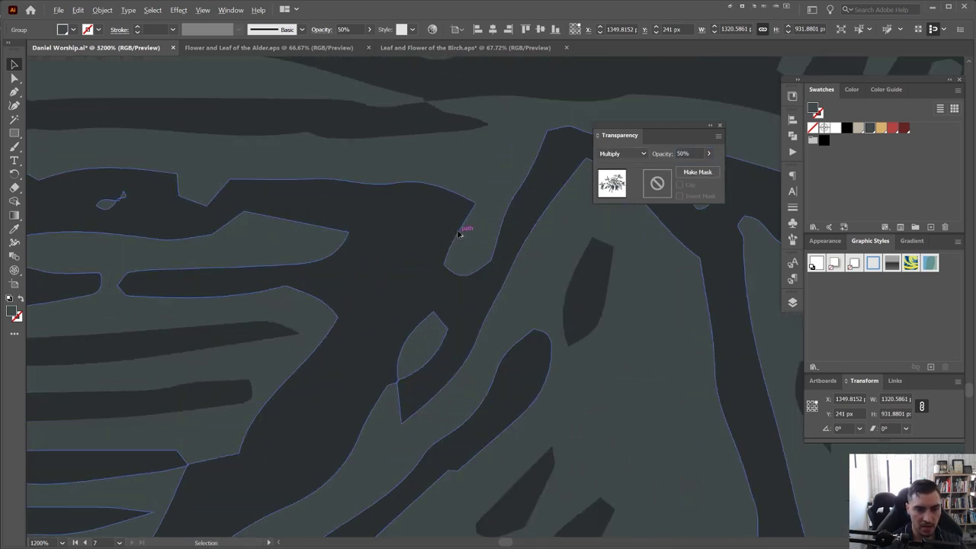
scroll(453, 194, down, 9)
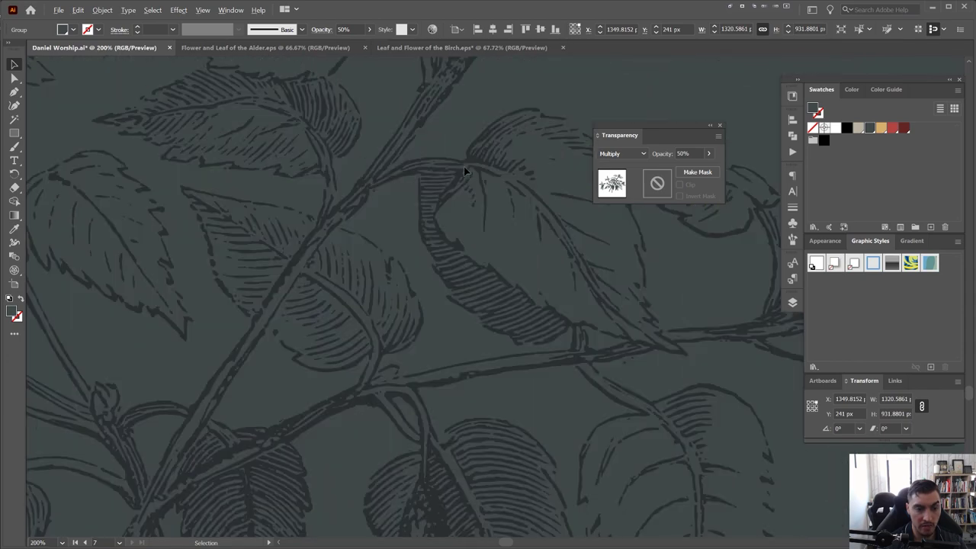
scroll(473, 153, down, 3)
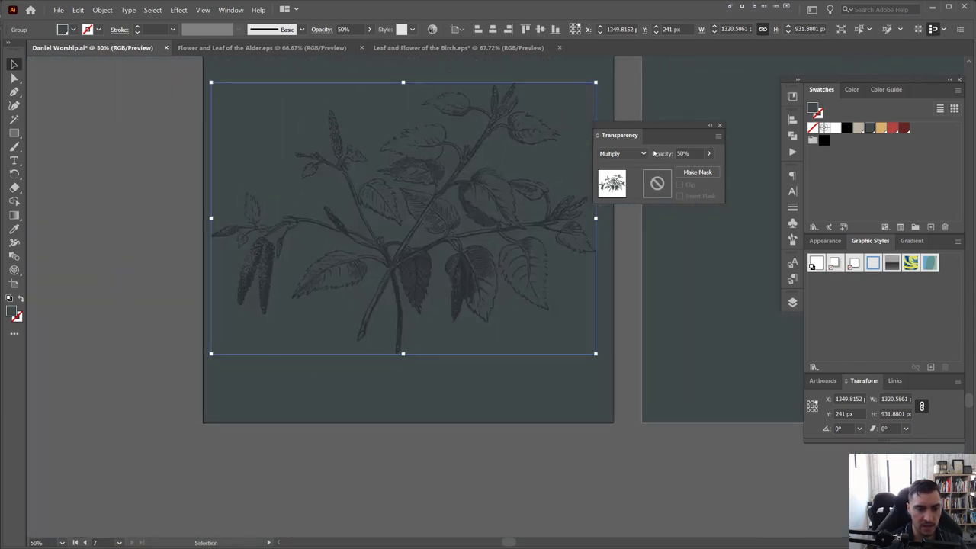
Try Overlay, then Soft Light, and raise the branch opacity to 100%
click(621, 153)
click(620, 262)
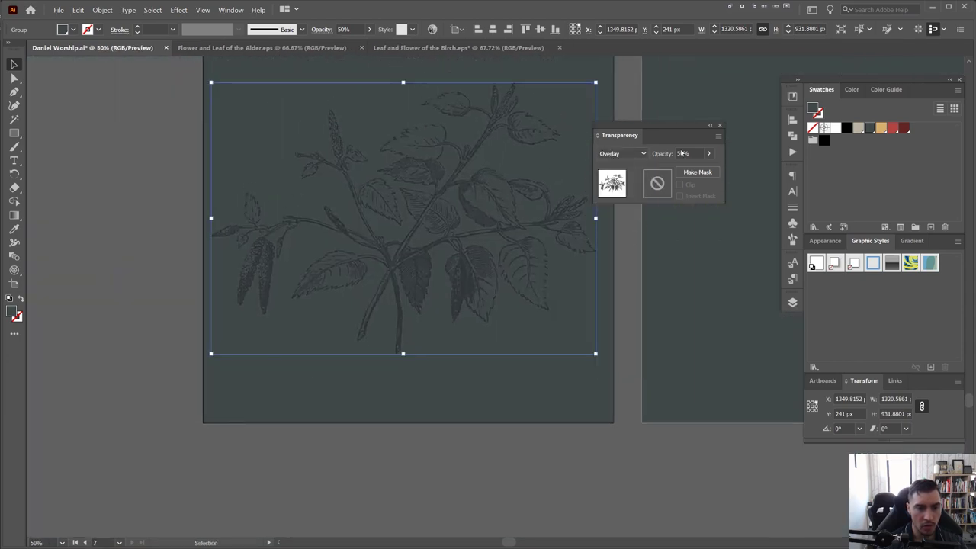
click(615, 153)
click(614, 274)
click(676, 155)
text(10)
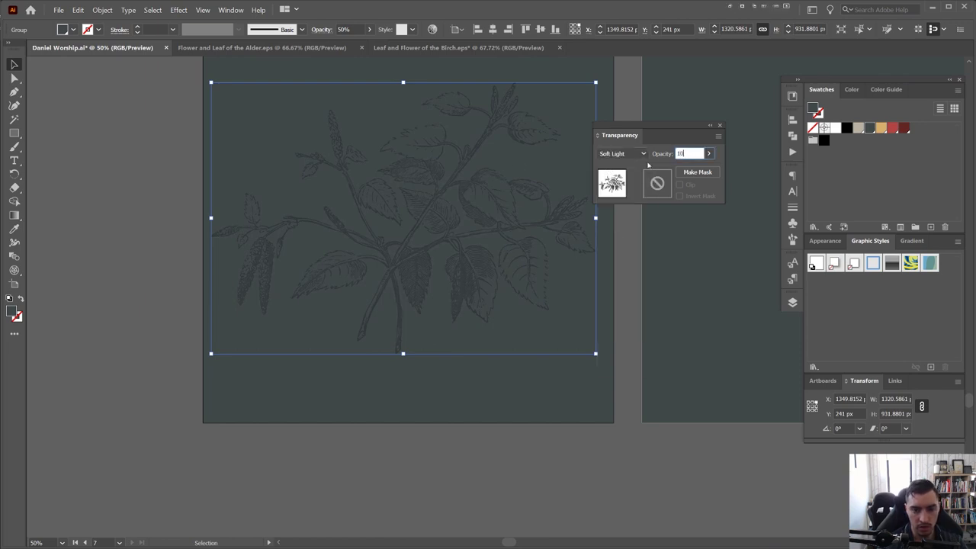
text(0)
key(Return)
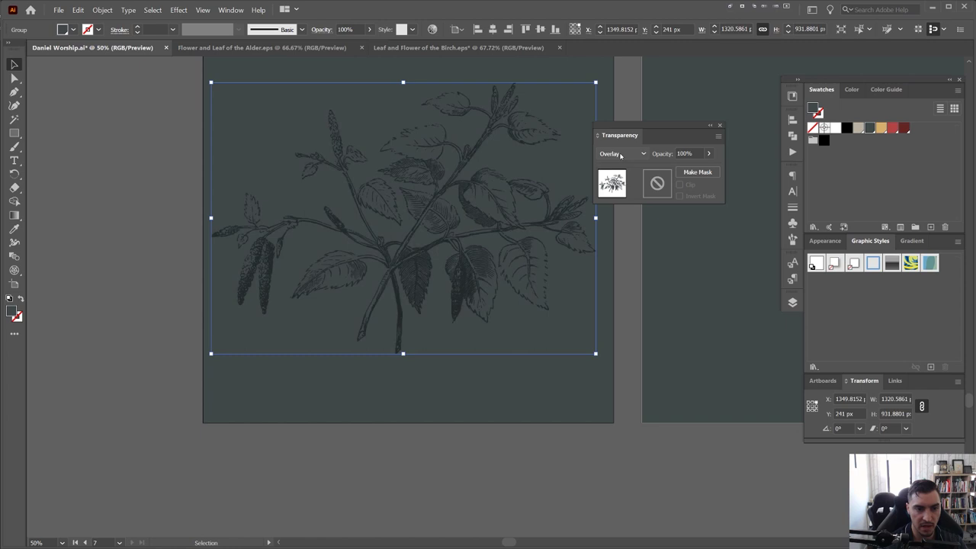
Switch the blend to Color Dodge, move the Transparency panel aside and deselect
click(624, 154)
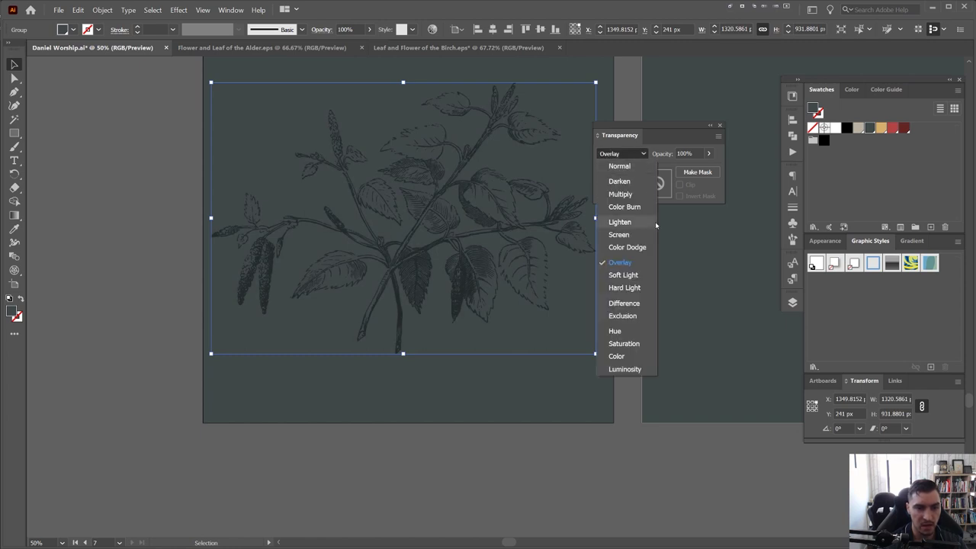
click(635, 248)
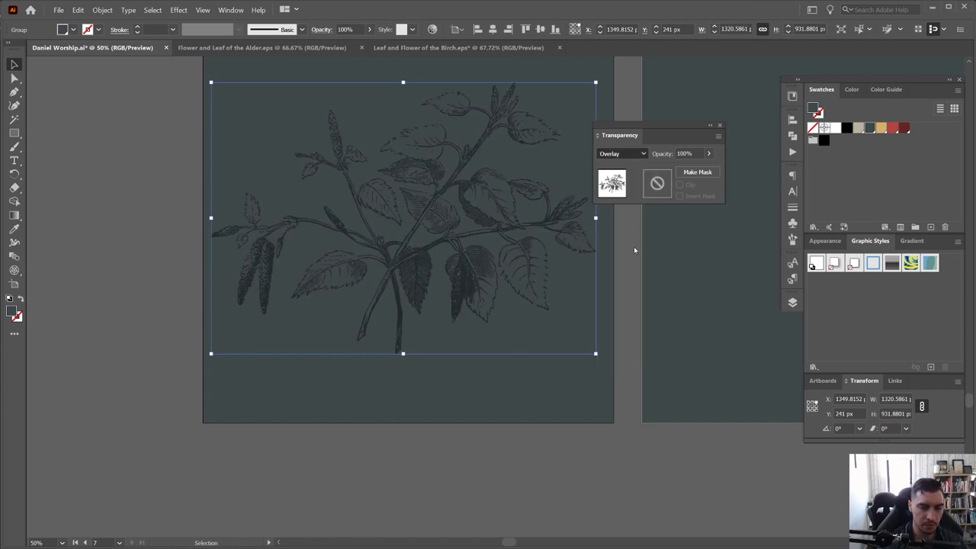
scroll(416, 244, up, 2)
scroll(383, 282, up, 2)
scroll(380, 290, down, 1)
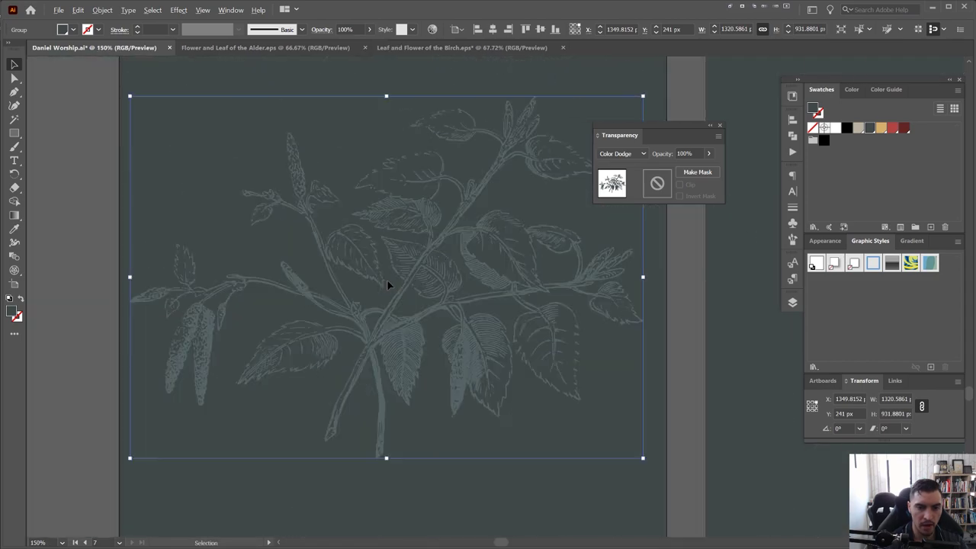
drag(628, 142, 708, 153)
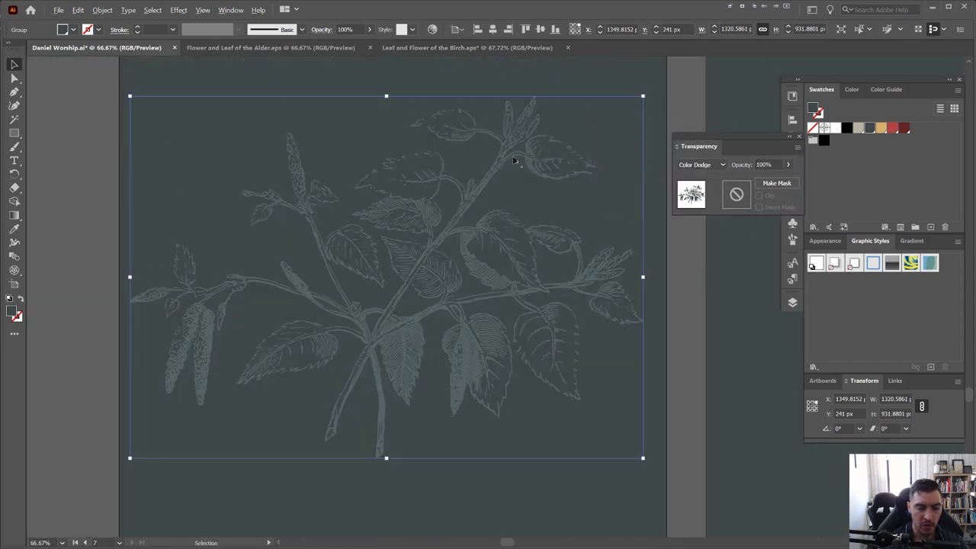
scroll(512, 157, down, 2)
scroll(518, 122, up, 1)
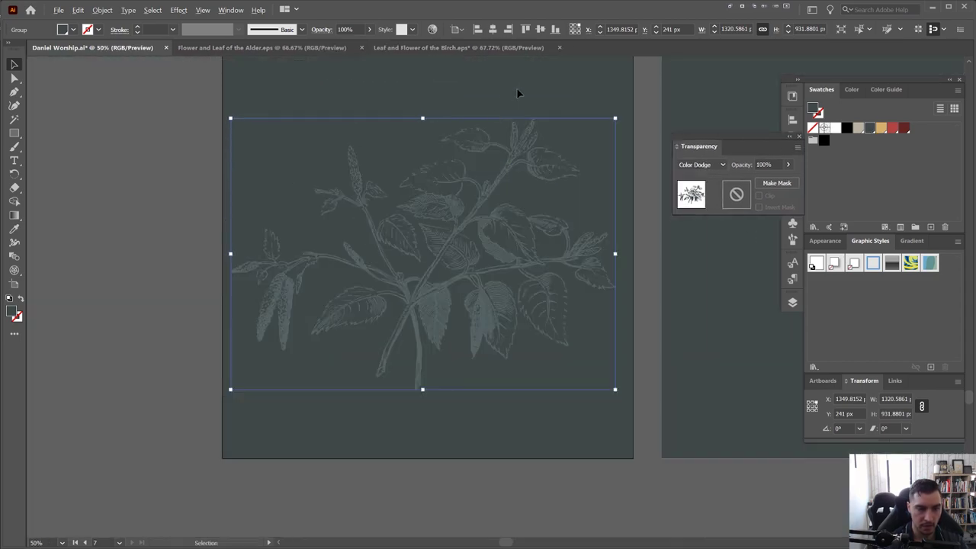
click(516, 90)
scroll(427, 280, down, 3)
Set the cover branch back to Multiply blend at 50% opacity
scroll(407, 338, up, 3)
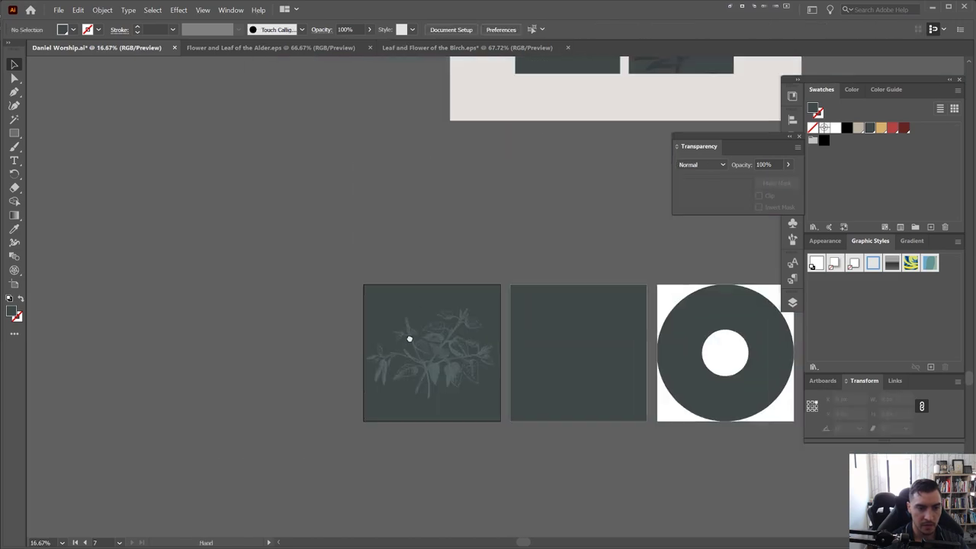
scroll(513, 165, up, 3)
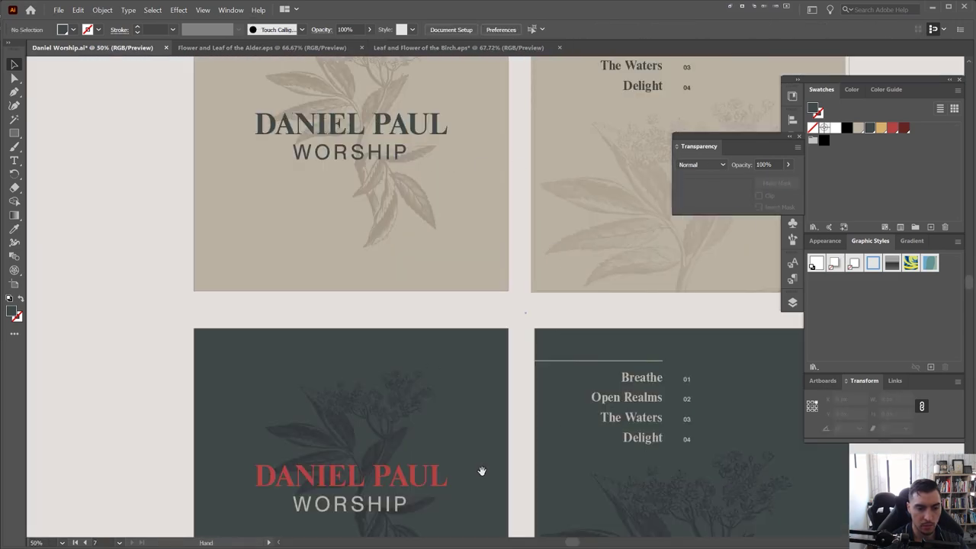
scroll(481, 470, down, 1)
scroll(396, 266, down, 5)
click(381, 257)
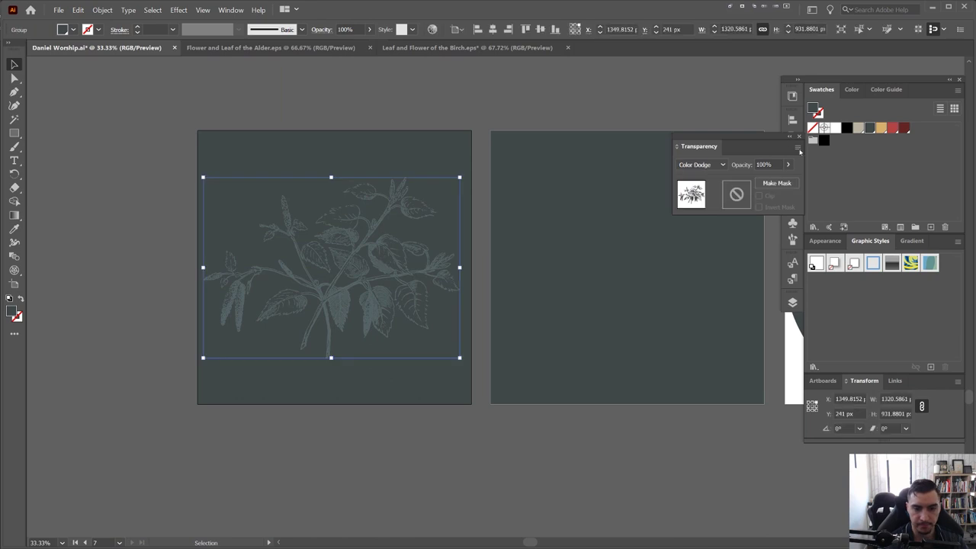
click(698, 165)
click(693, 208)
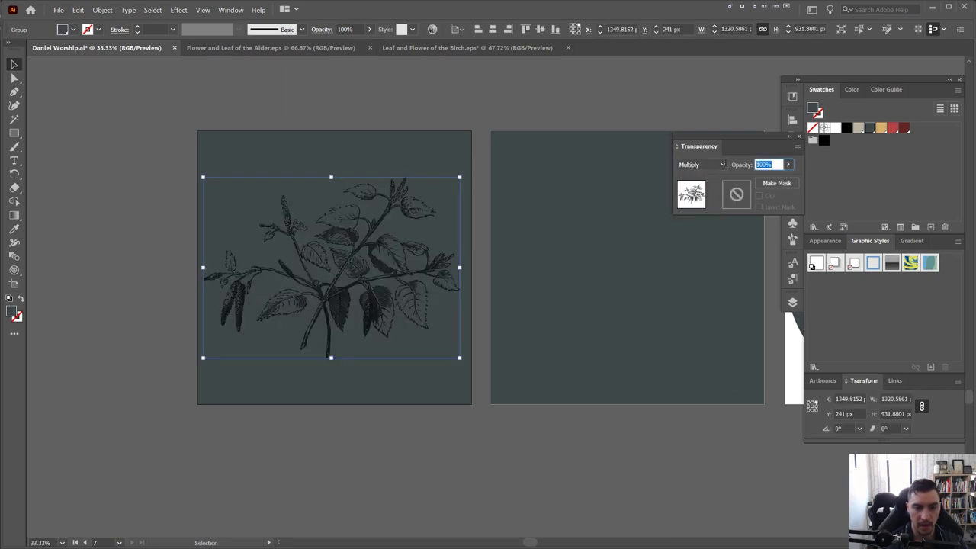
text(50)
key(Return)
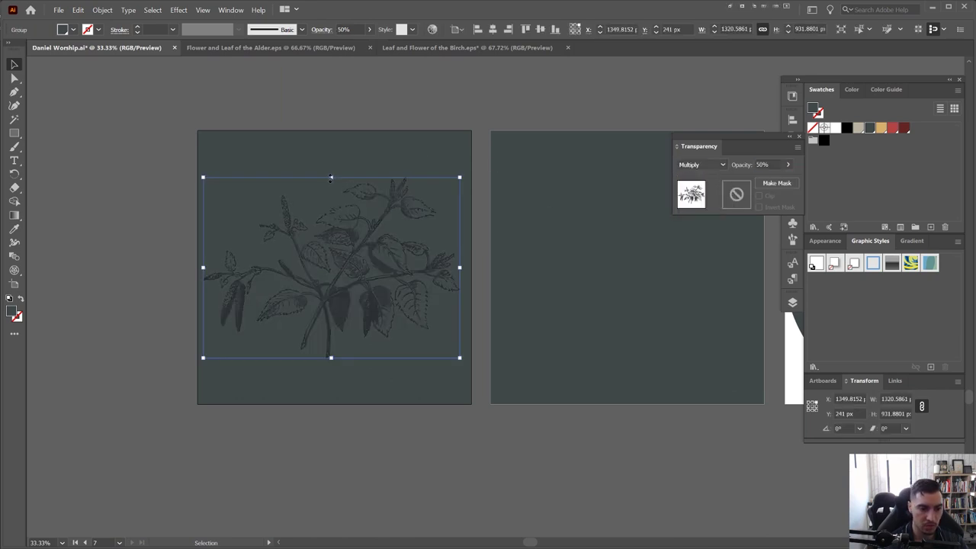
Enlarge the branch proportionally across the cover and shift it slightly left
drag(331, 178, 333, 156)
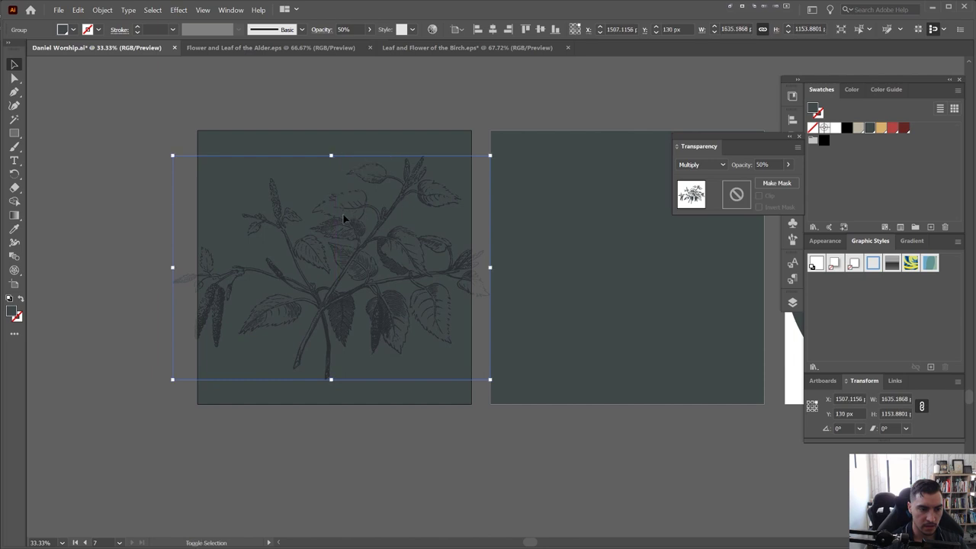
drag(343, 218, 367, 224)
drag(371, 230, 309, 250)
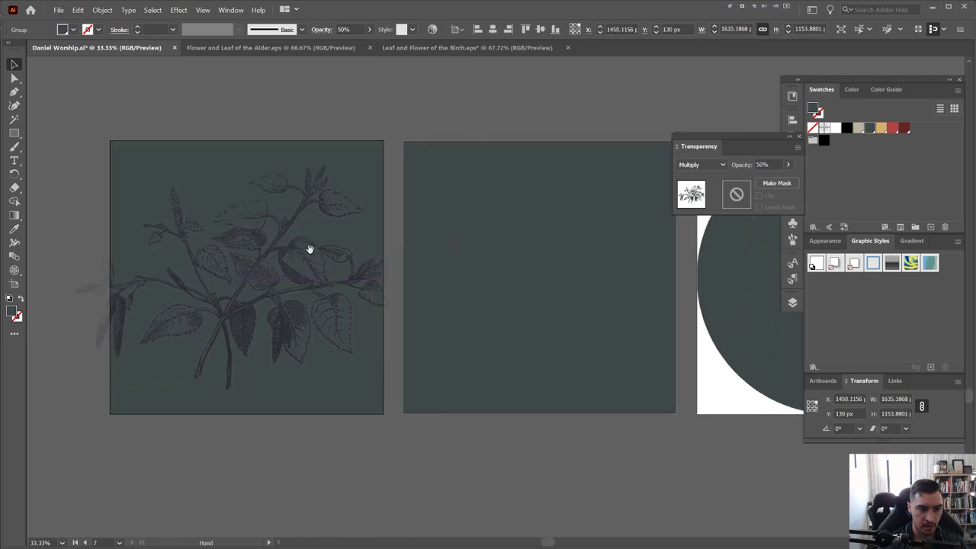
click(537, 220)
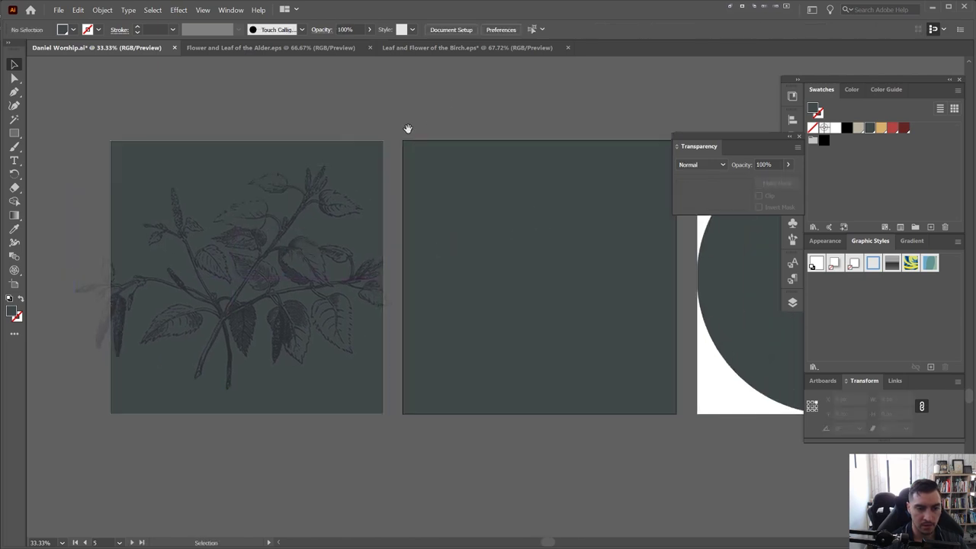
Paste the branch over the disc artboard, nudge it into place and zoom in on the disc
key(Page_Down)
key(ctrl+v)
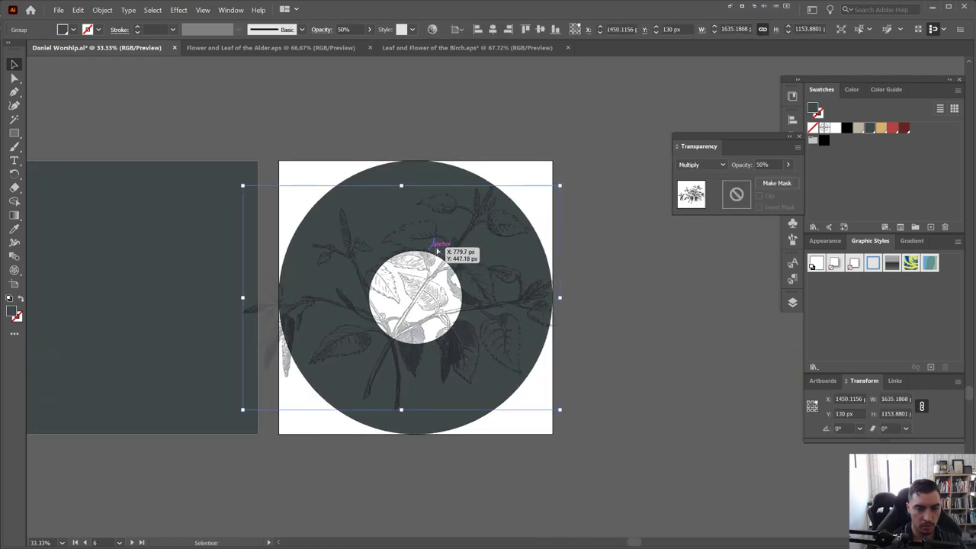
key(shift+Right)
key(shift+Right)
key(shift+Right)
key(shift+Right)
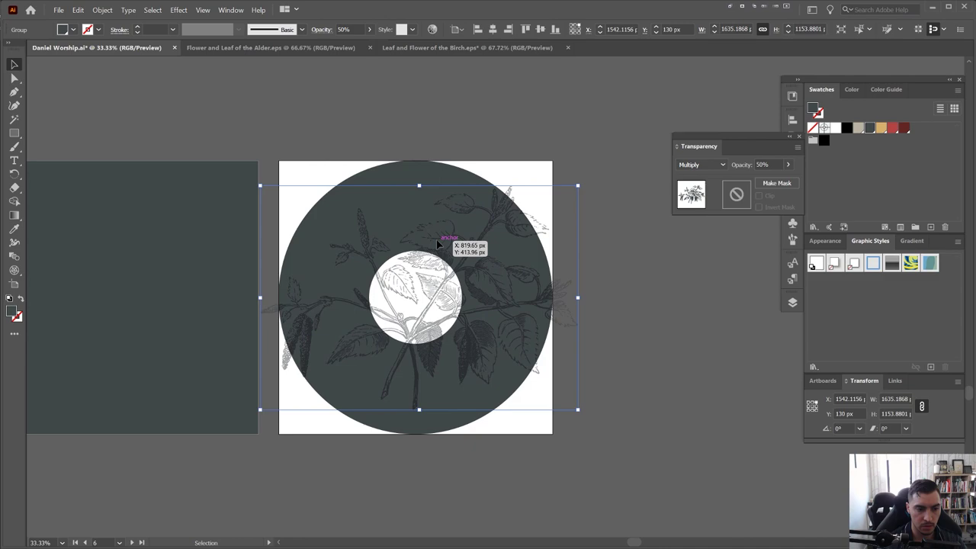
key(shift+Left)
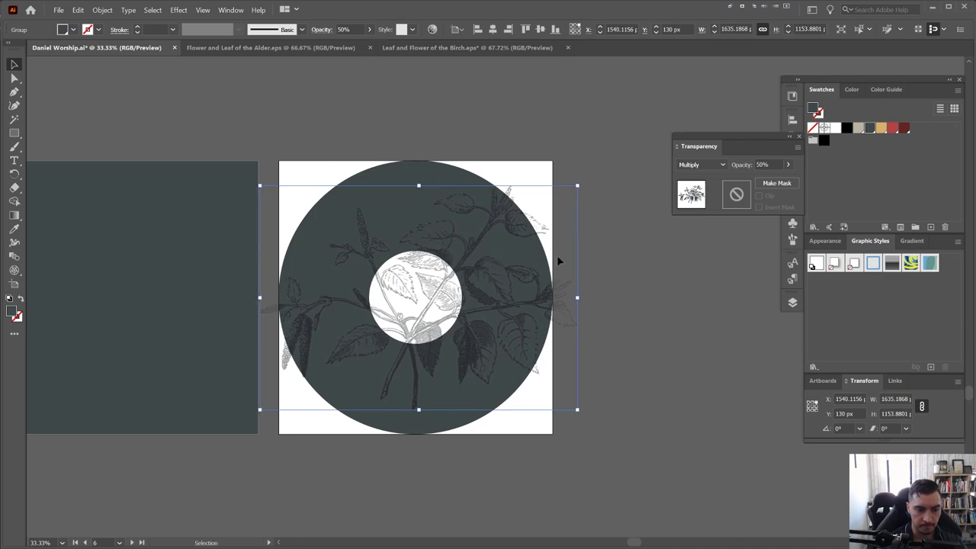
click(671, 103)
key(ctrl+1)
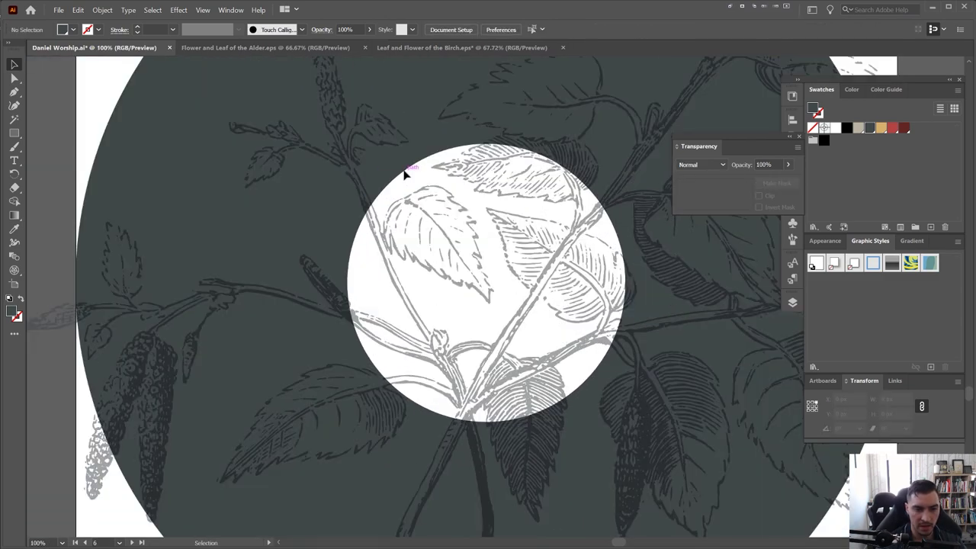
scroll(416, 174, down, 3)
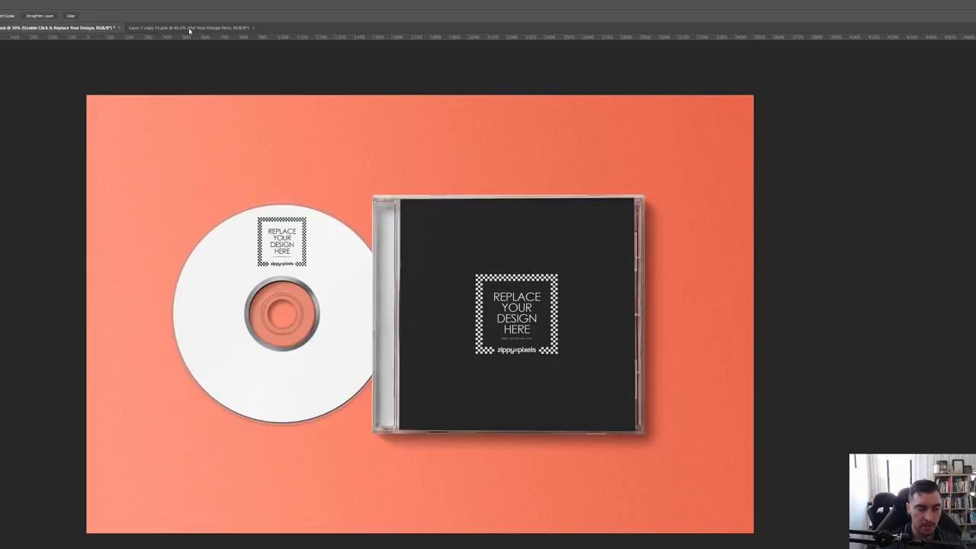
Inspect the Photoshop CD disc template at 100% zoom, then return to Illustrator
click(189, 28)
key(ctrl+1)
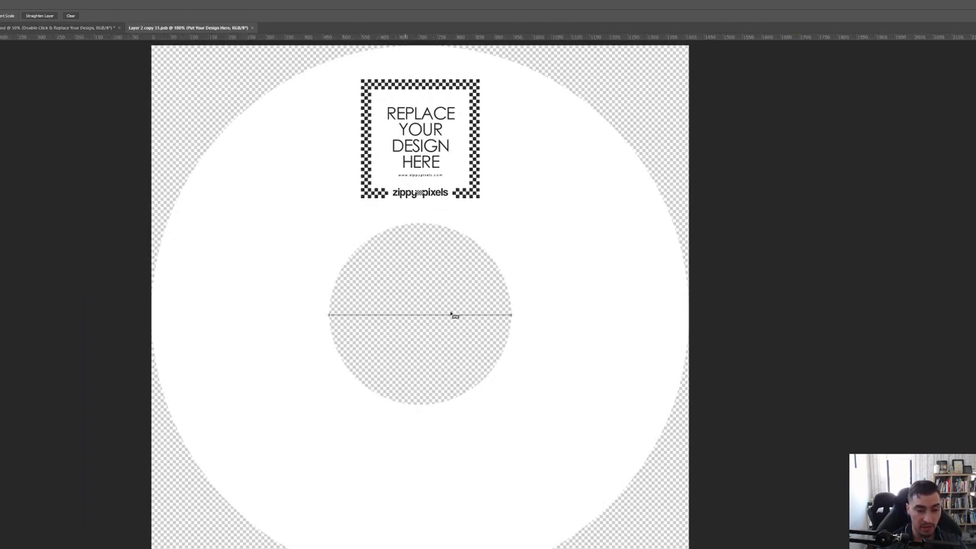
scroll(470, 163, up, 1)
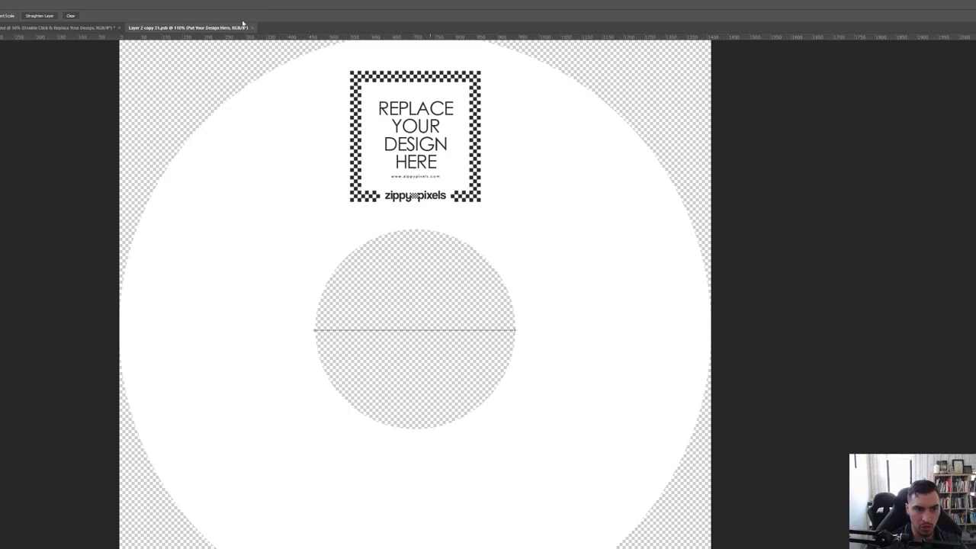
key(alt+Tab)
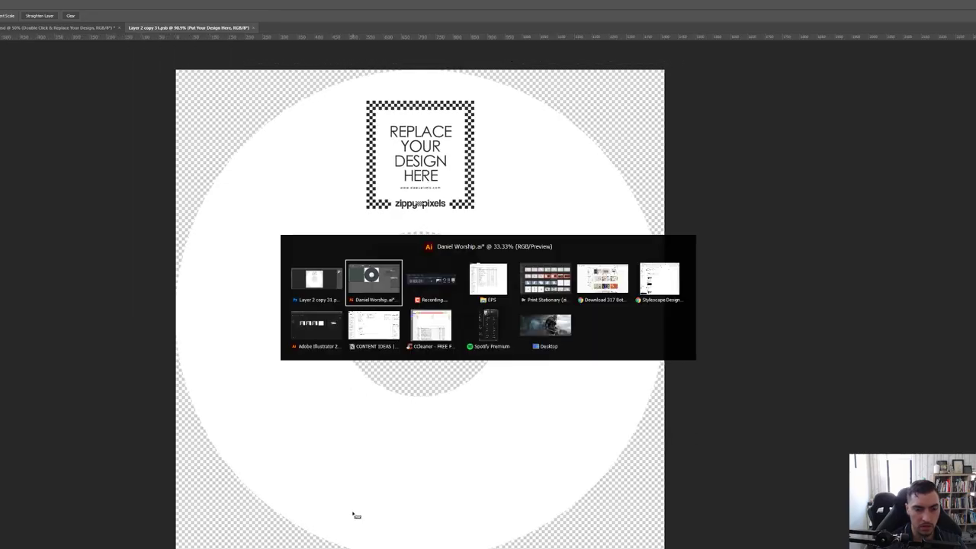
scroll(446, 196, up, 2)
Center the white hole circle on the dark disc, then zoom out to the cover artboards
key(ctrl+a)
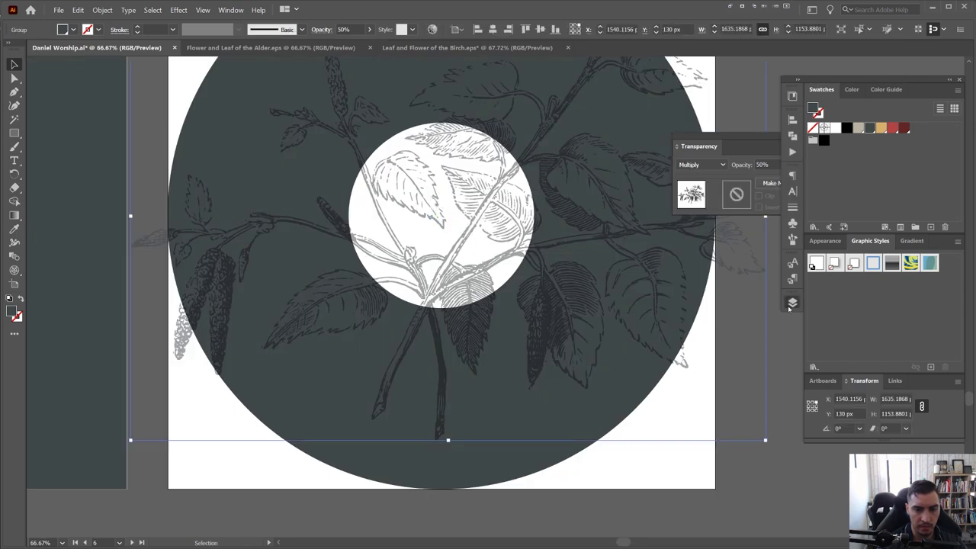
click(792, 302)
drag(431, 229, 457, 224)
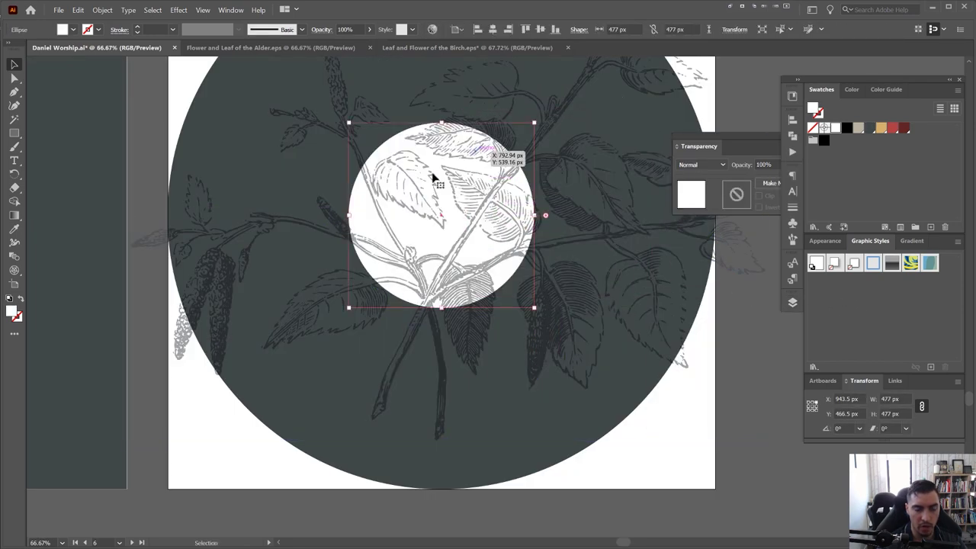
scroll(446, 157, up, 2)
scroll(366, 148, down, 3)
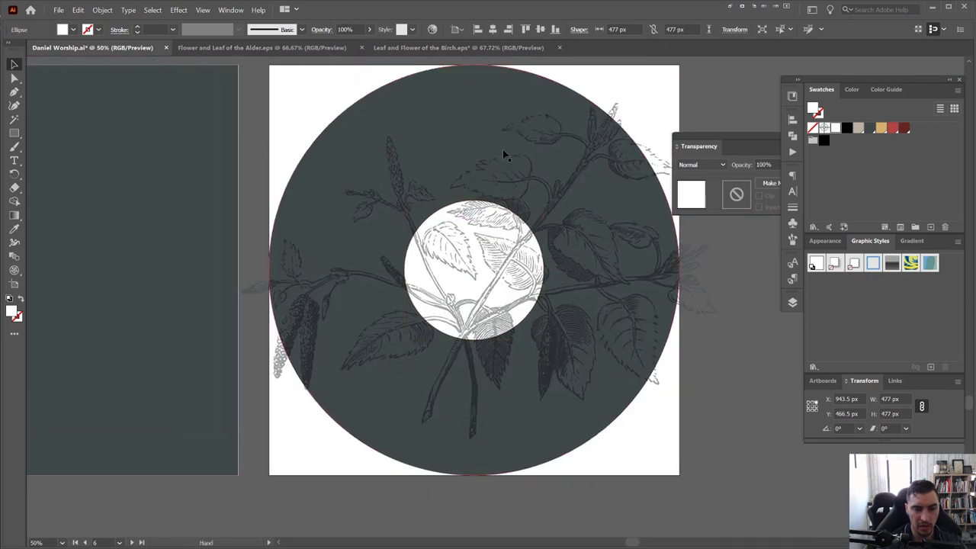
click(791, 303)
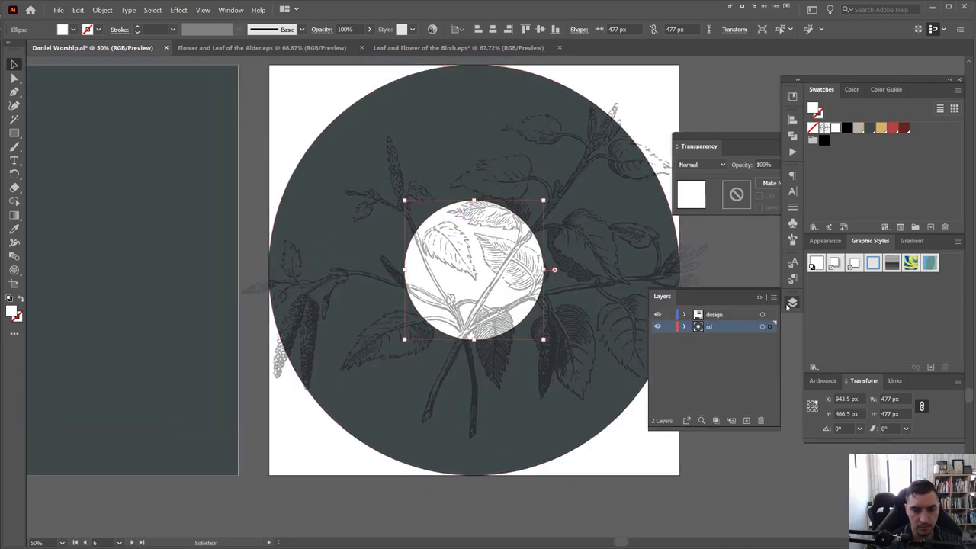
key(ctrl+minus)
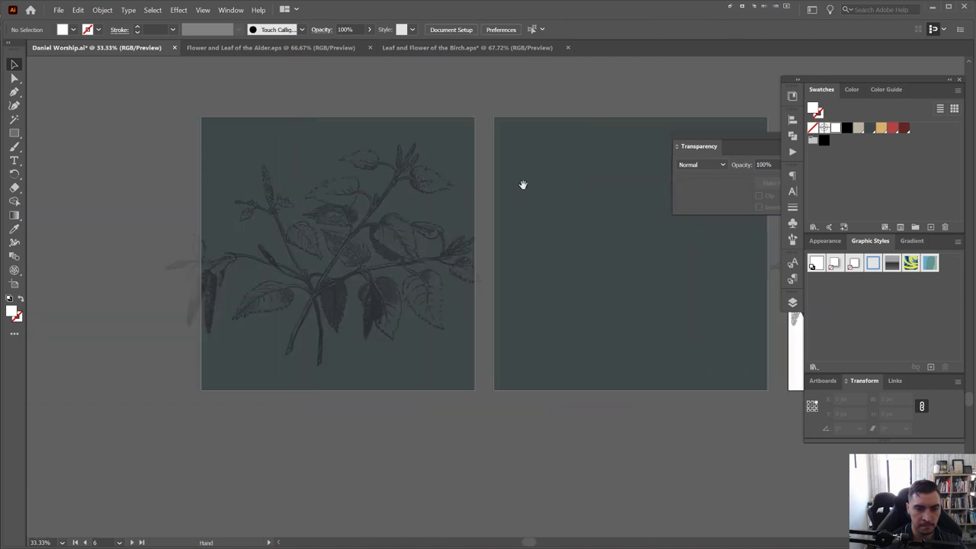
Add Lorem ipsum placeholder text at the top of the front cover, enlarged to 142 pt
click(767, 149)
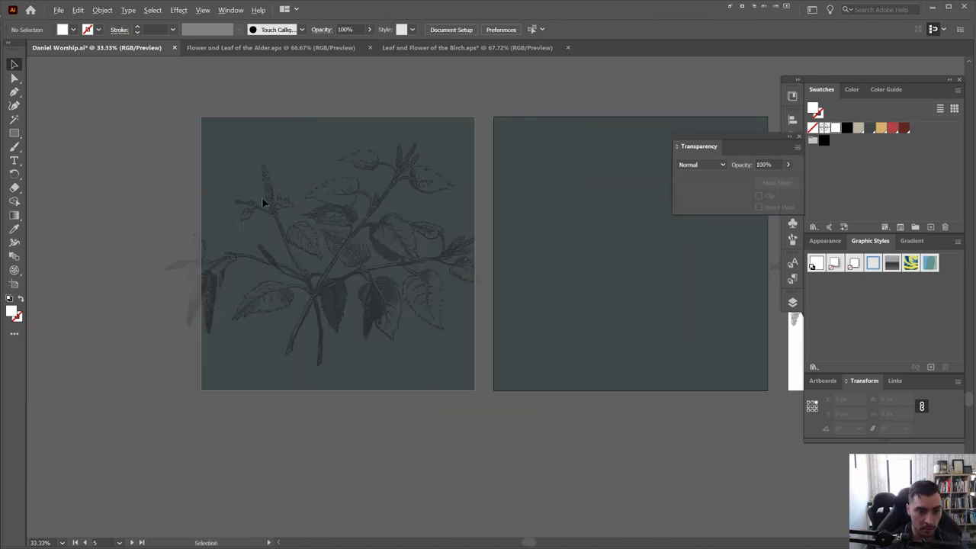
scroll(262, 202, up, 1)
key(t)
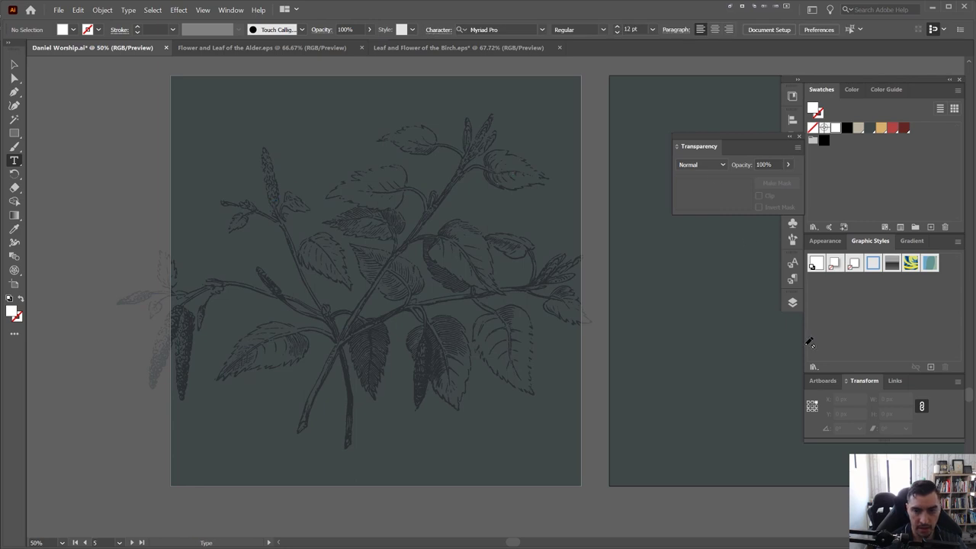
click(792, 302)
click(791, 302)
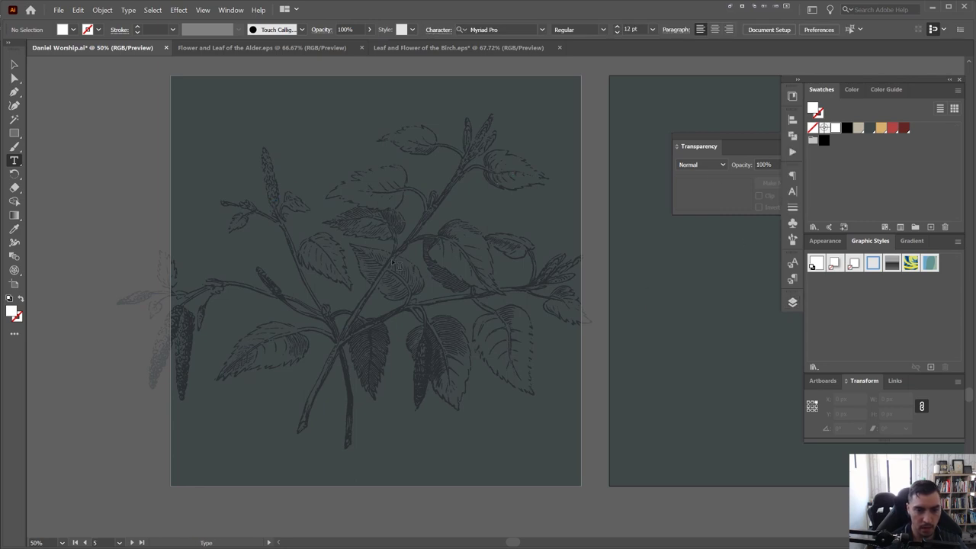
click(348, 247)
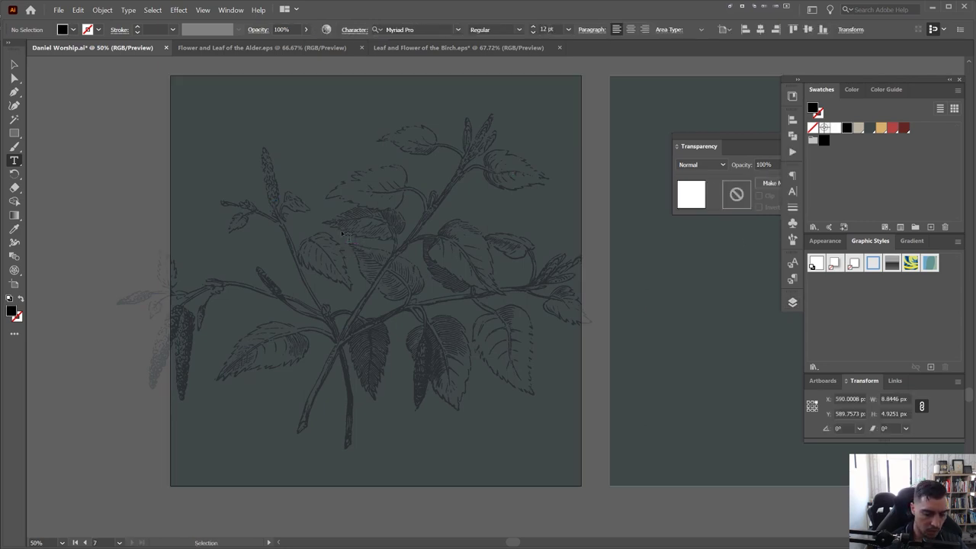
key(Escape)
click(294, 124)
key(ctrl+shift+period)
key(ctrl+shift+period)
key(ctrl+shift+period)
key(ctrl+shift+period)
key(ctrl+shift+period)
key(ctrl+shift+period)
key(ctrl+shift+period)
key(ctrl+shift+period)
key(ctrl+shift+period)
key(ctrl+shift+period)
key(ctrl+shift+period)
key(ctrl+shift+period)
key(ctrl+shift+period)
key(ctrl+shift+period)
key(ctrl+shift+period)
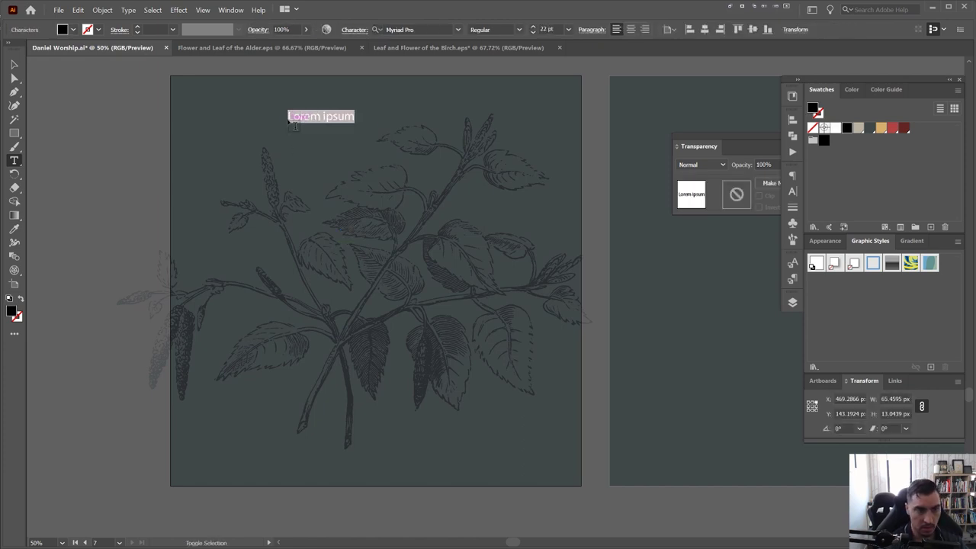
key(ctrl+shift+period)
key(ctrl+shift+period)
key(ctrl+shift+period)
key(ctrl+shift+period)
key(ctrl+shift+period)
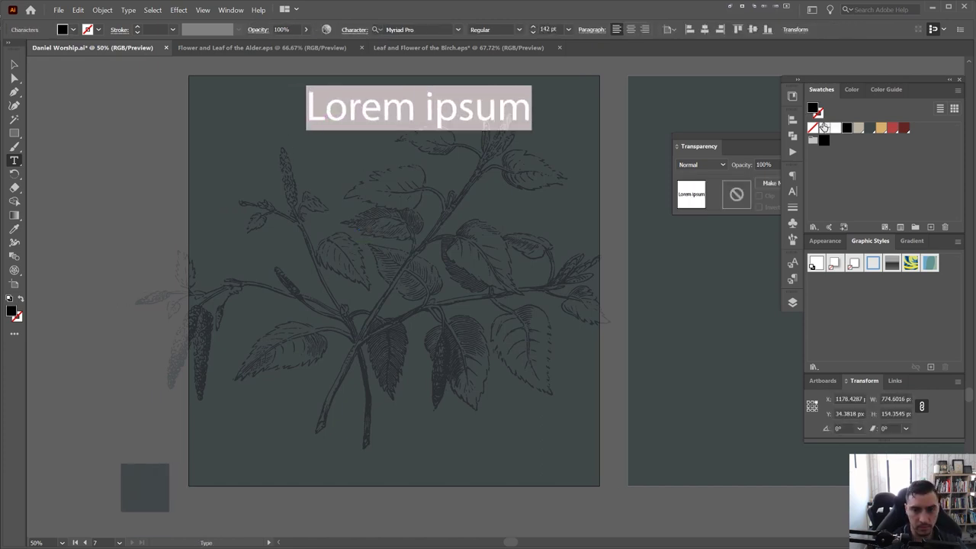
Float the Character panel over the canvas and arrange the panels around the title
click(786, 192)
drag(681, 169, 473, 238)
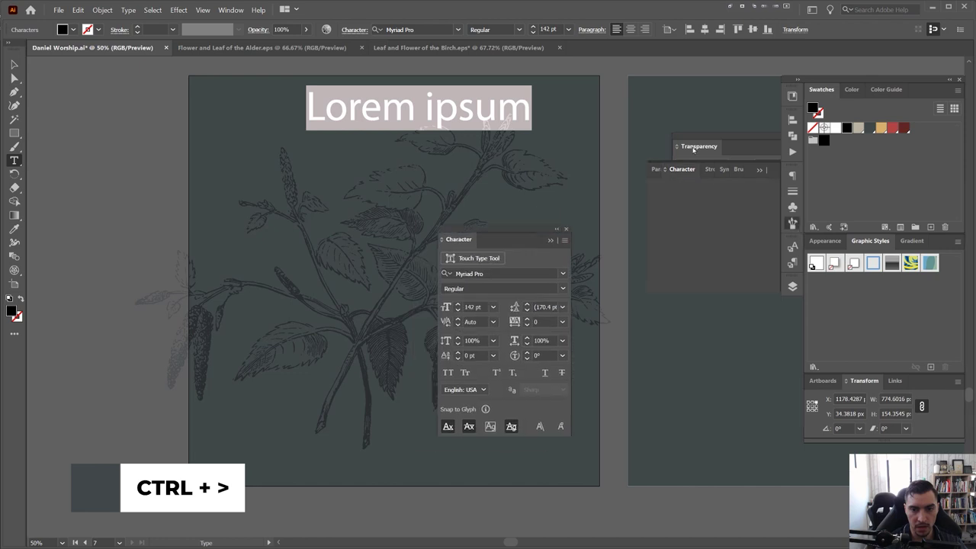
click(959, 80)
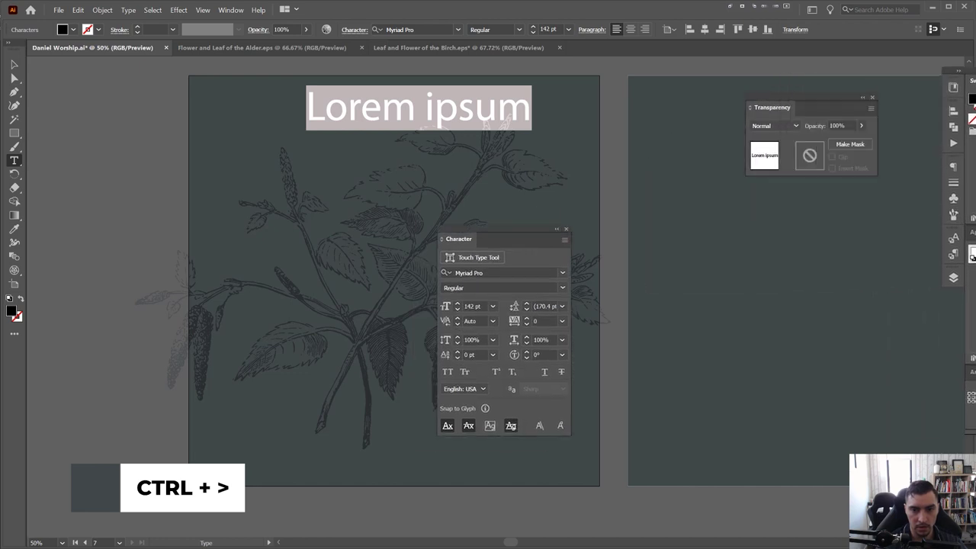
drag(512, 239, 647, 180)
drag(790, 107, 926, 88)
drag(647, 177, 698, 173)
key(ctrl+plus)
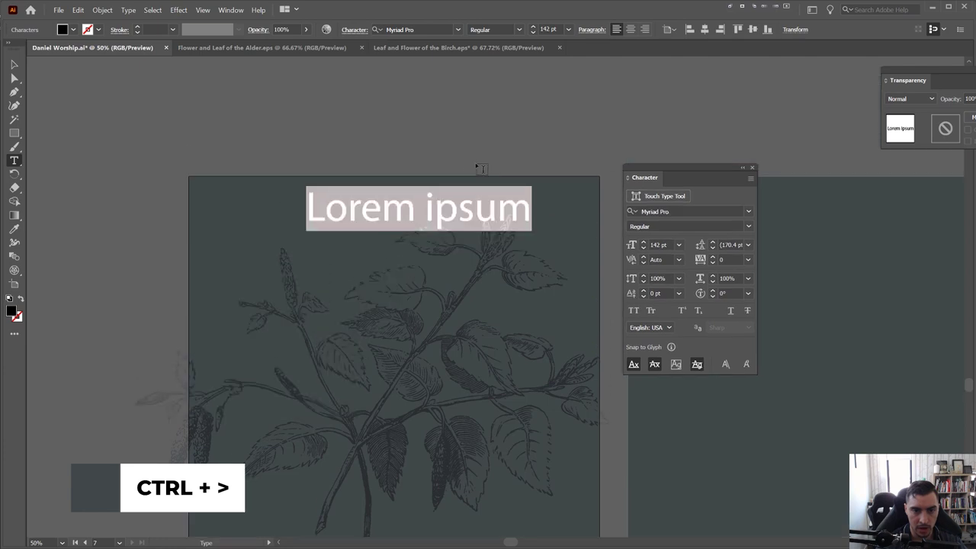
Filter the font list to Serif fonts and apply Brilon Regular to the cover title
click(748, 211)
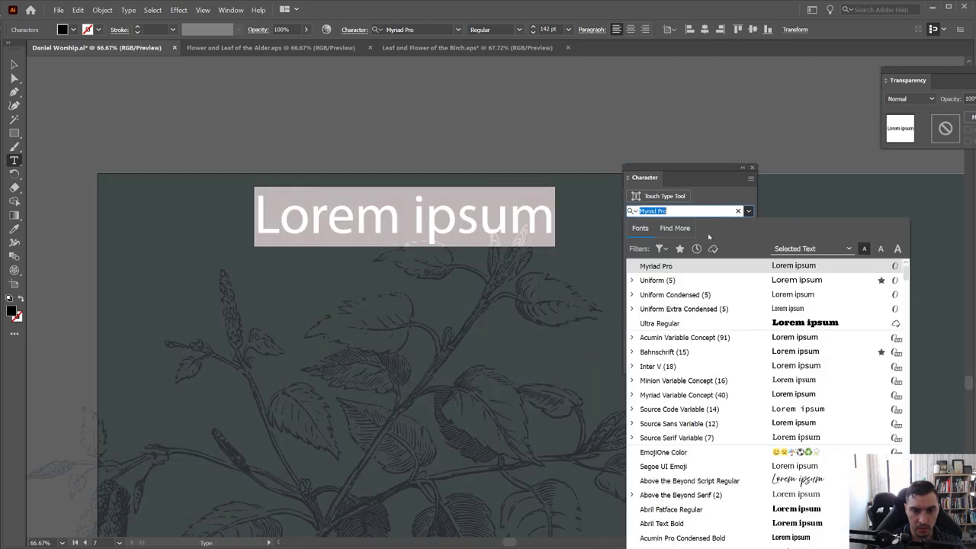
click(660, 248)
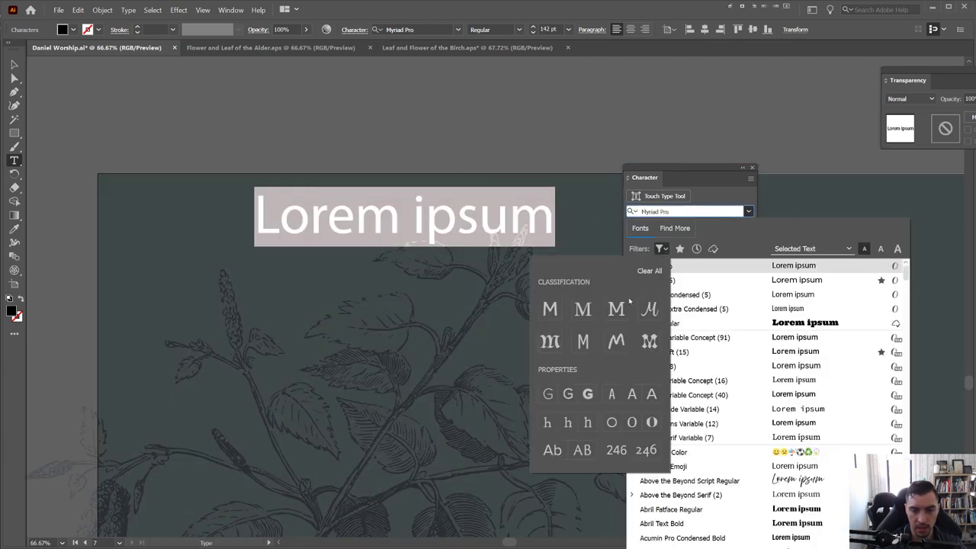
click(582, 308)
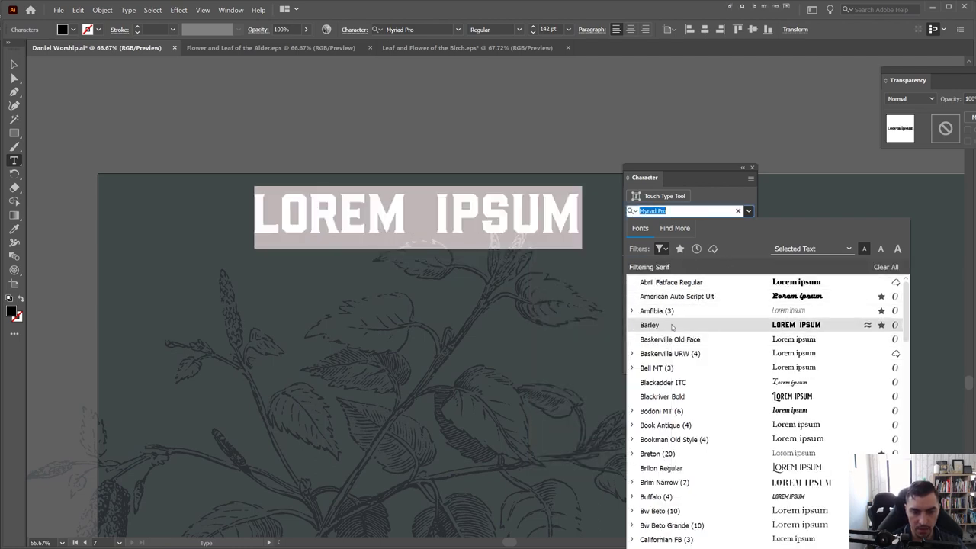
scroll(681, 367, down, 2)
key(BackSpace)
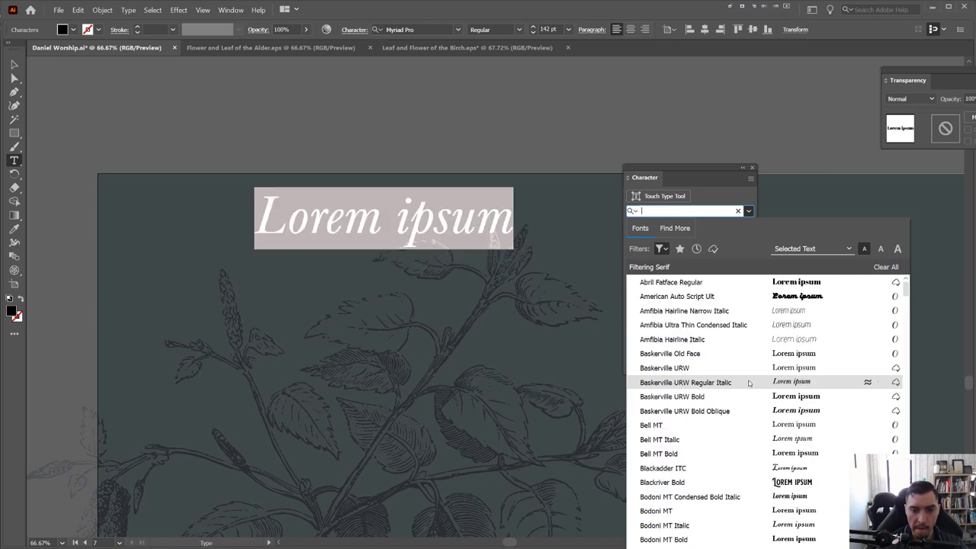
scroll(676, 396, down, 4)
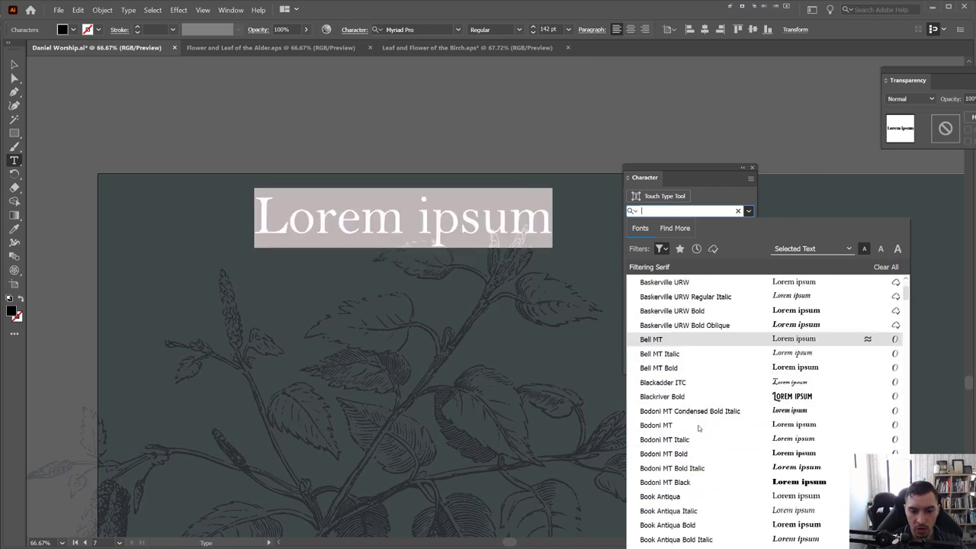
scroll(686, 405, down, 3)
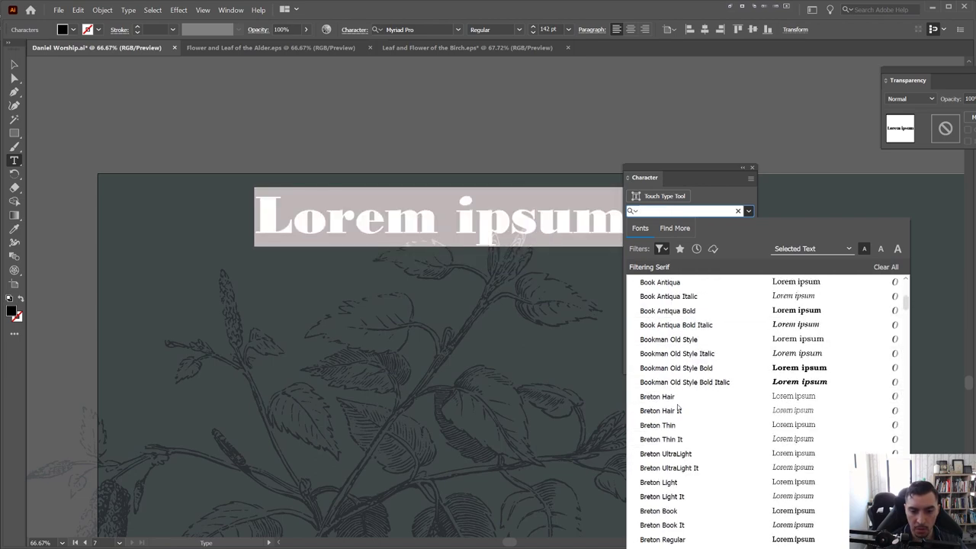
scroll(682, 412, down, 6)
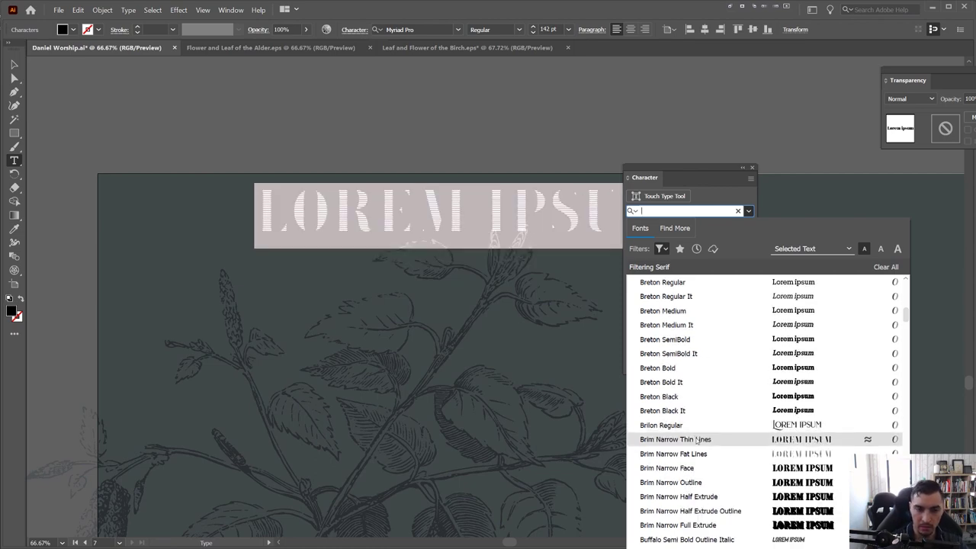
click(695, 424)
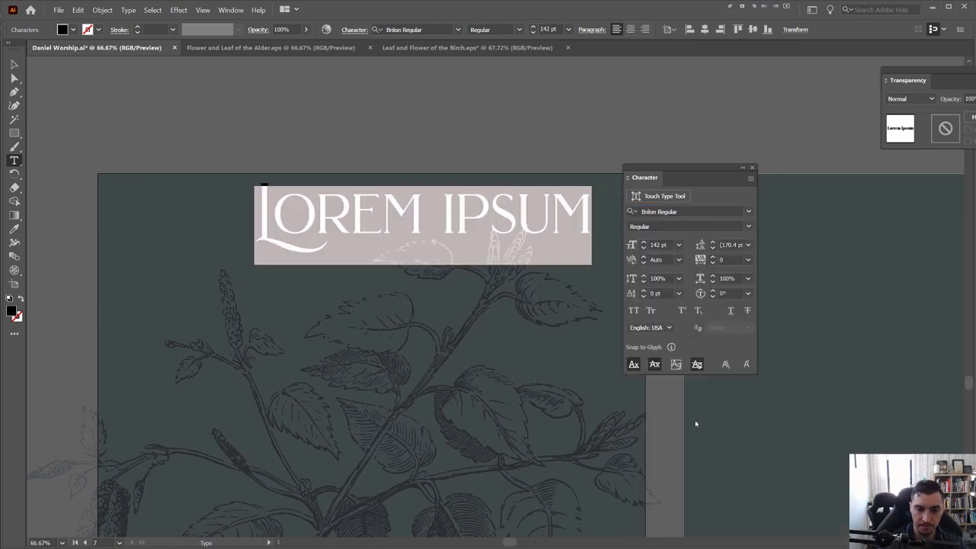
click(462, 213)
key(ctrl+a)
text(DA)
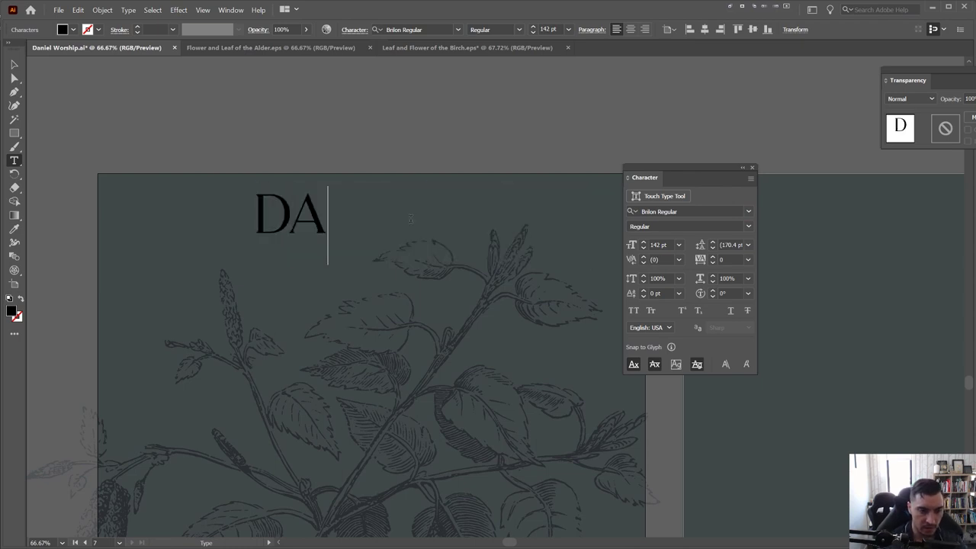
key(BackSpace)
key(BackSpace)
text(DAN)
key(BackSpace)
key(BackSpace)
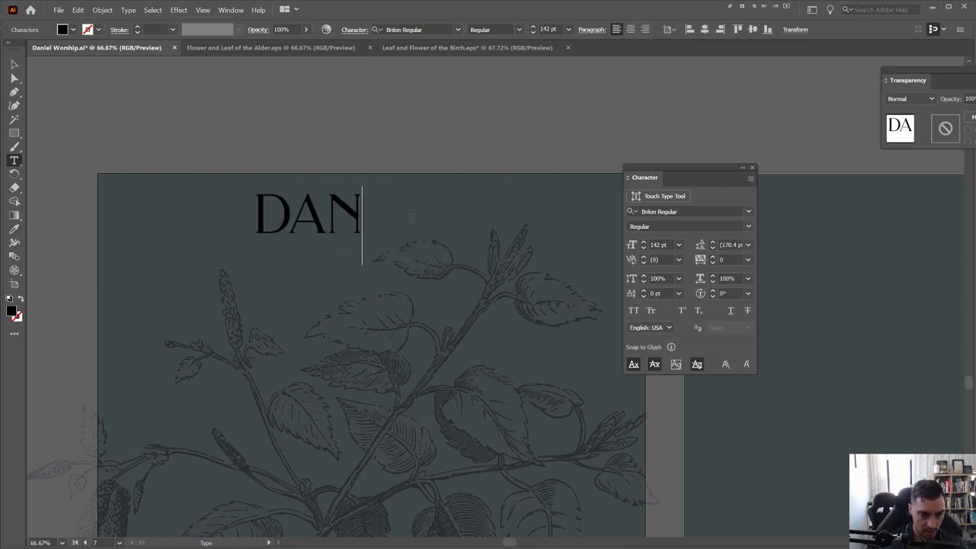
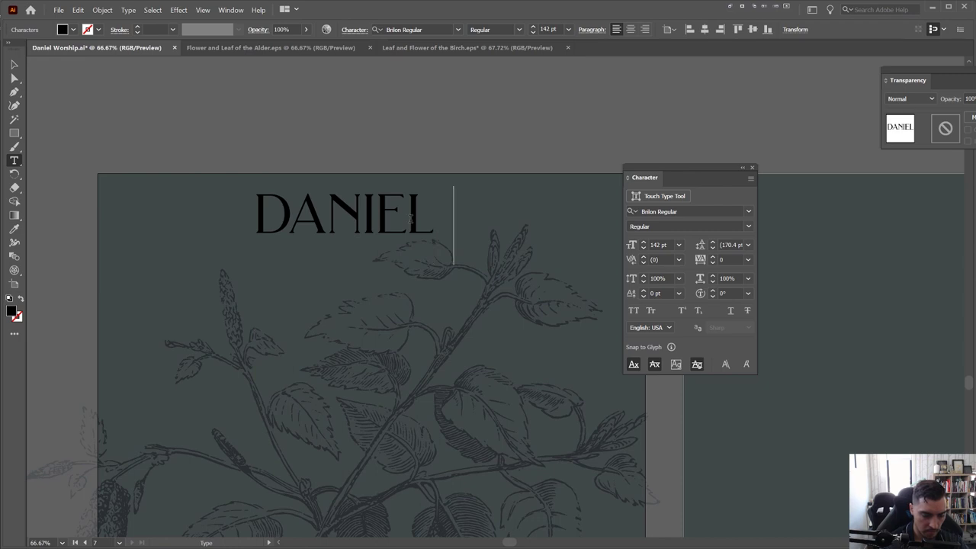
key(Escape)
Reduce the title to 82 pt and move it slightly lower on the cover
key(ctrl+a)
key(ctrl+shift+comma)
key(ctrl+shift+comma)
key(ctrl+shift+comma)
key(ctrl+shift+comma)
key(ctrl+shift+comma)
key(ctrl+shift+comma)
key(ctrl+shift+comma)
key(ctrl+shift+comma)
key(ctrl+shift+comma)
key(ctrl+shift+comma)
key(ctrl+shift+comma)
key(ctrl+shift+comma)
key(ctrl+shift+comma)
key(ctrl+shift+comma)
key(ctrl+shift+comma)
key(ctrl+shift+comma)
key(ctrl+shift+comma)
key(ctrl+shift+comma)
key(ctrl+shift+comma)
key(ctrl+shift+comma)
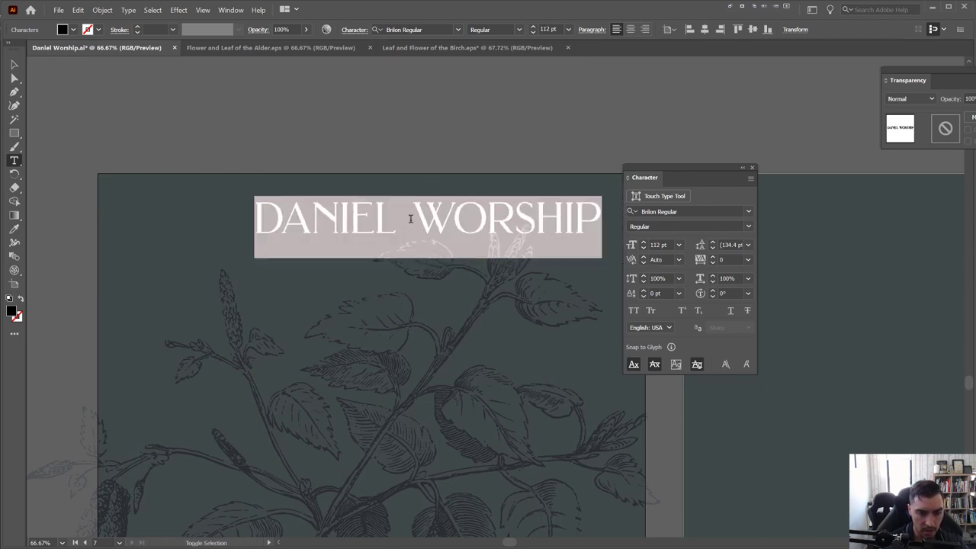
key(Escape)
drag(409, 223, 405, 250)
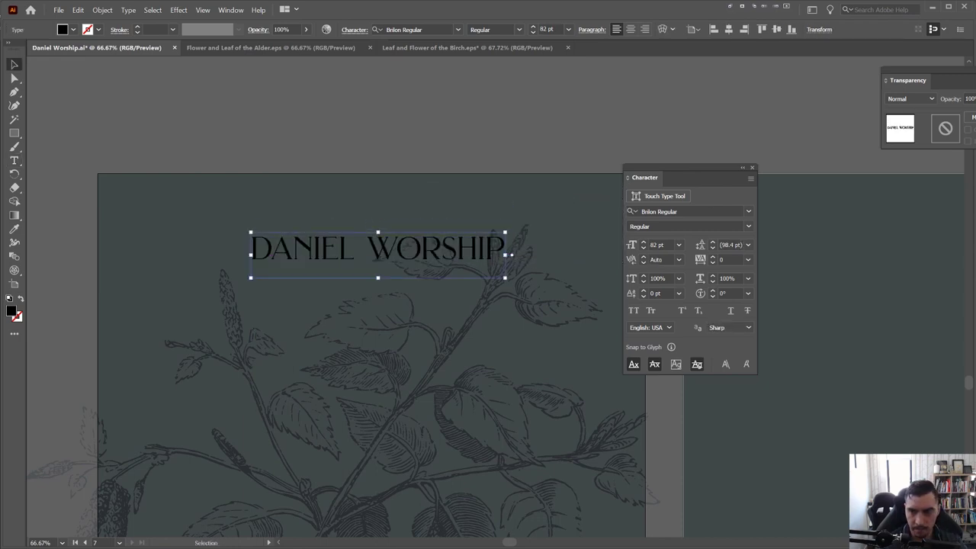
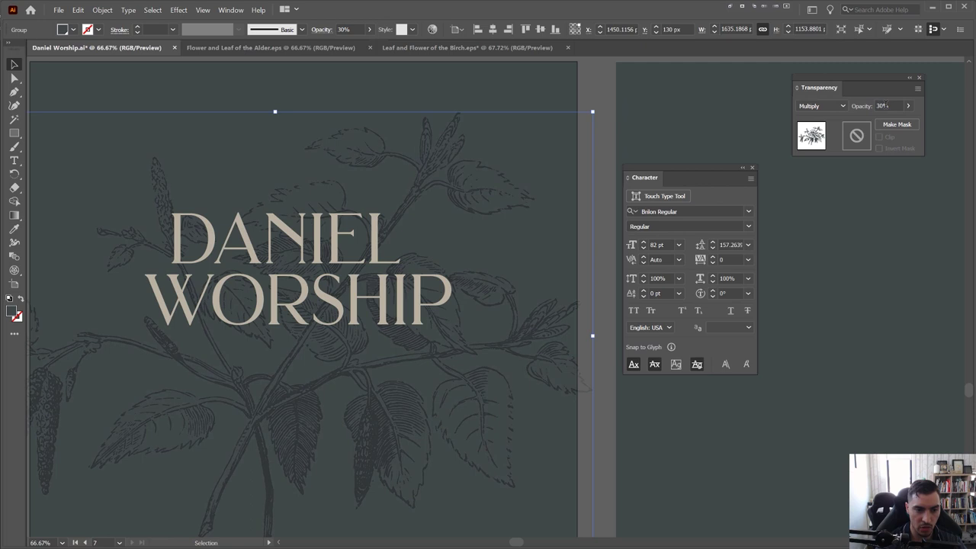
key(ctrl+minus)
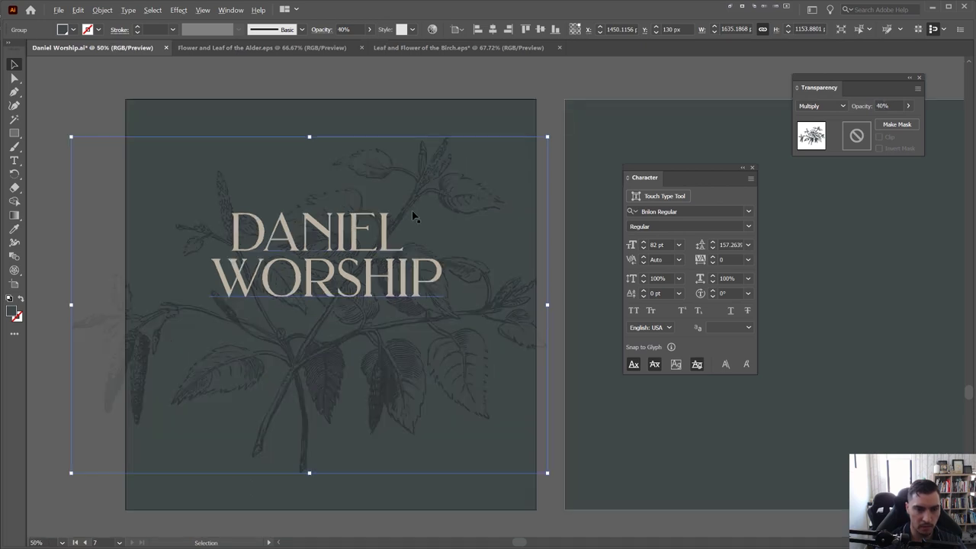
scroll(506, 188, left, 2)
key(ctrl+shift+a)
drag(701, 184, 790, 202)
click(301, 229)
key(t)
scroll(301, 227, up, 2)
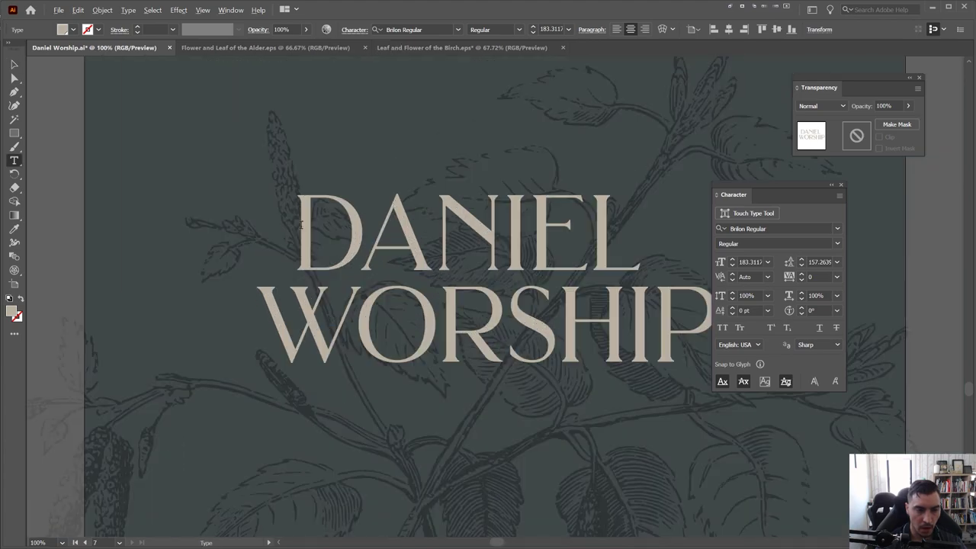
scroll(612, 266, down, 1)
scroll(622, 262, up, 1)
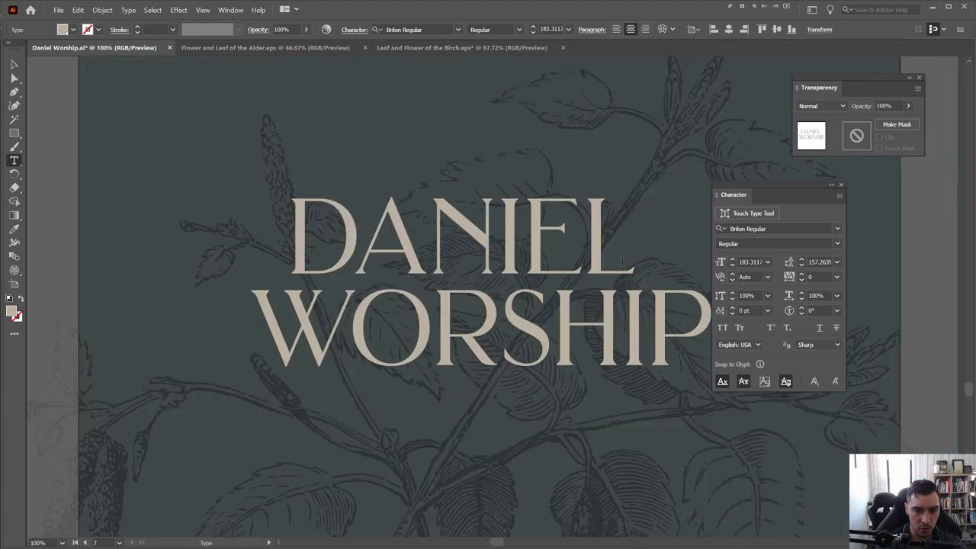
click(623, 263)
scroll(488, 244, right, 3)
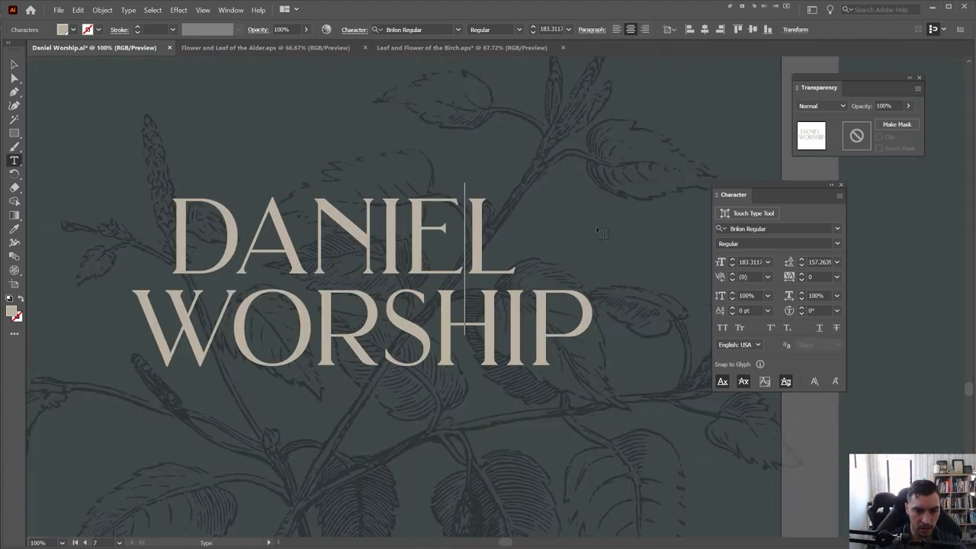
scroll(164, 227, up, 1)
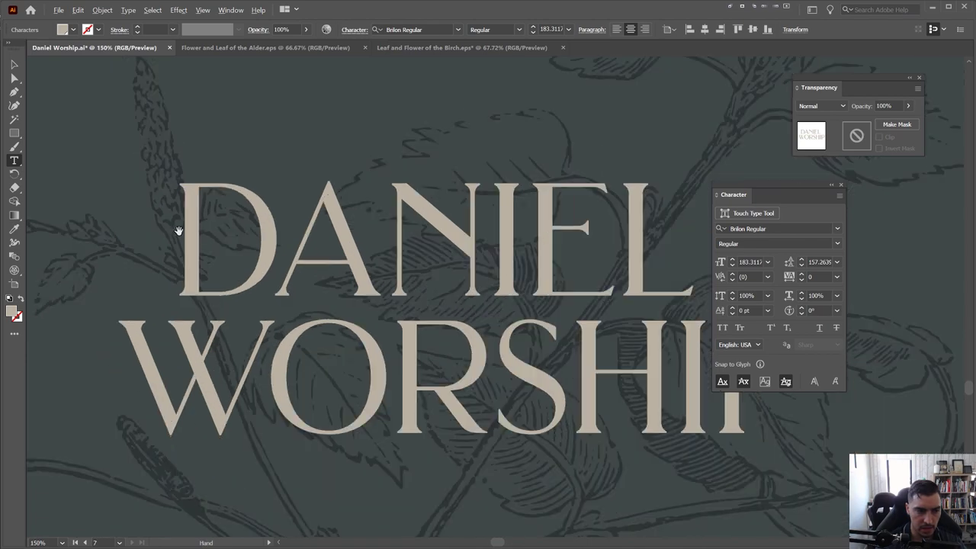
scroll(185, 225, down, 2)
scroll(185, 224, up, 1)
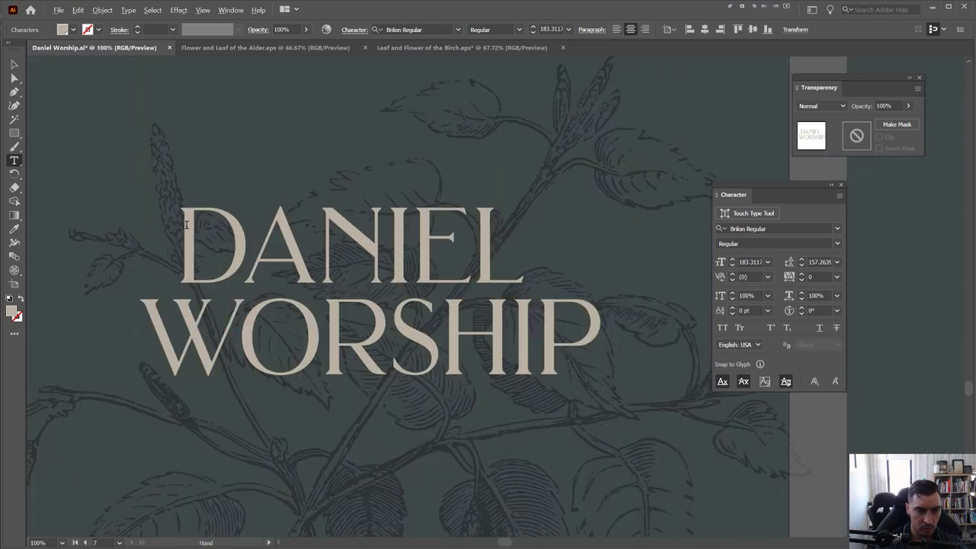
key(alt+Right)
key(alt+Right)
key(alt+Right)
key(alt+Right)
key(alt+Right)
key(alt+Right)
key(alt+Right)
key(alt+Right)
key(alt+Right)
key(alt+Right)
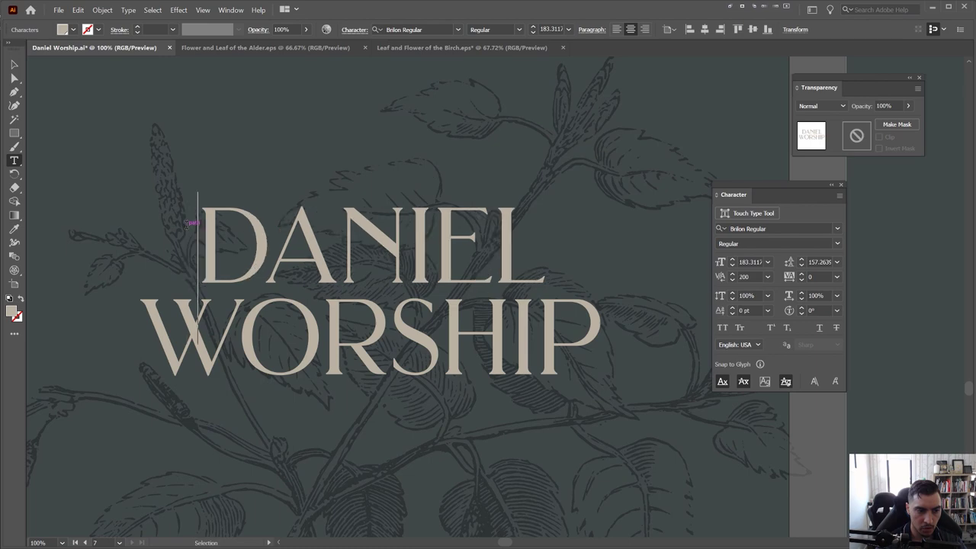
key(alt+Right)
key(alt+Right)
key(alt+Right)
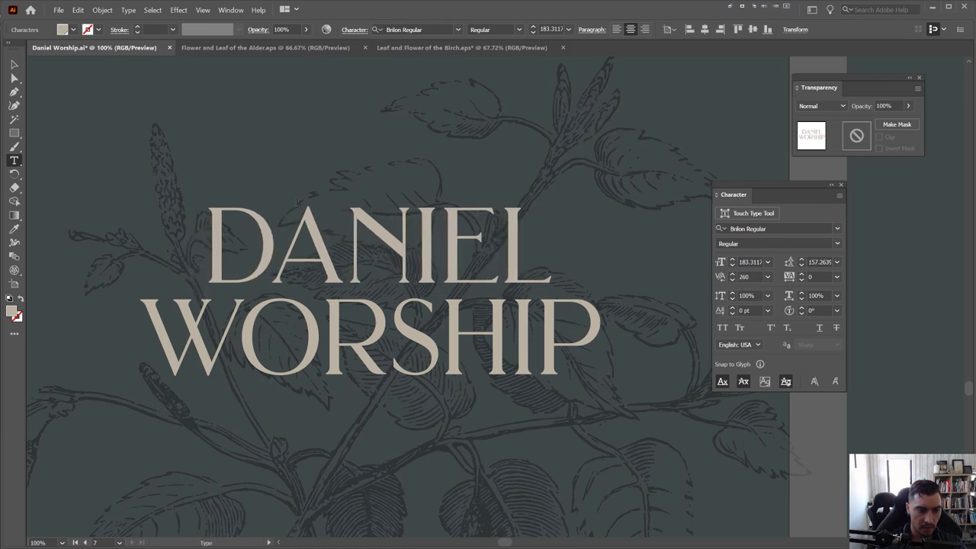
scroll(297, 201, left, 1)
key(Escape)
scroll(407, 216, down, 1)
drag(418, 198, 419, 191)
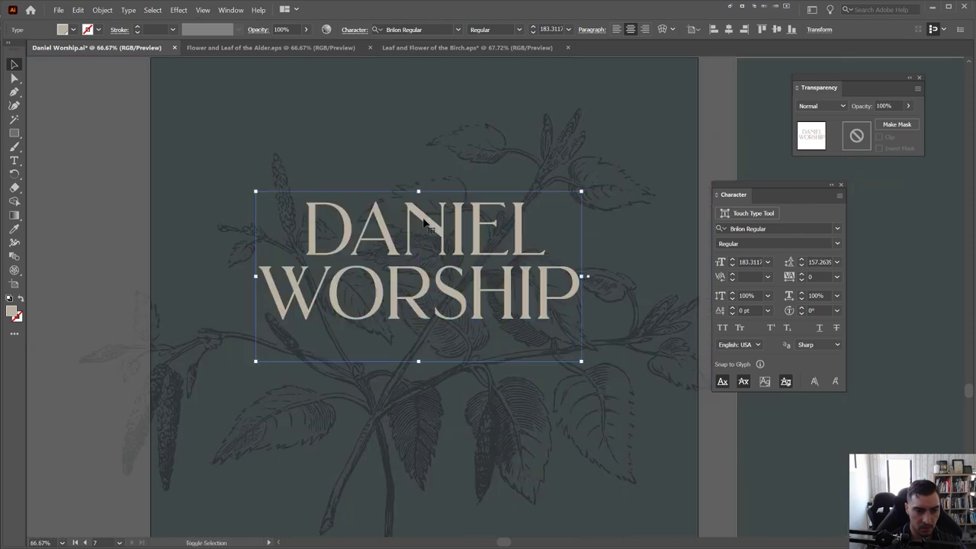
drag(435, 257, 435, 266)
scroll(446, 288, down, 1)
scroll(446, 288, down, 1)
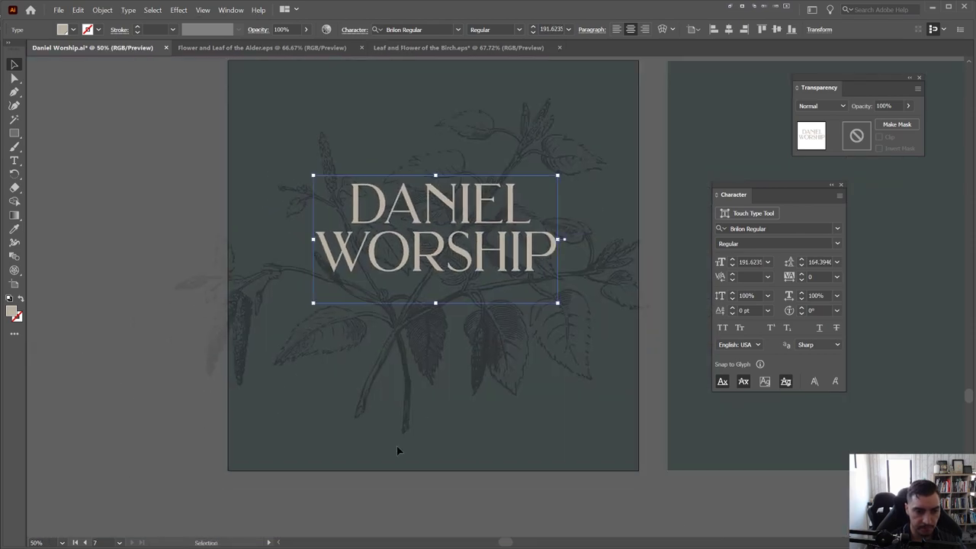
click(396, 451)
Add a '2' text line, move it beneath WORSHIP and give it the title's colour
key(t)
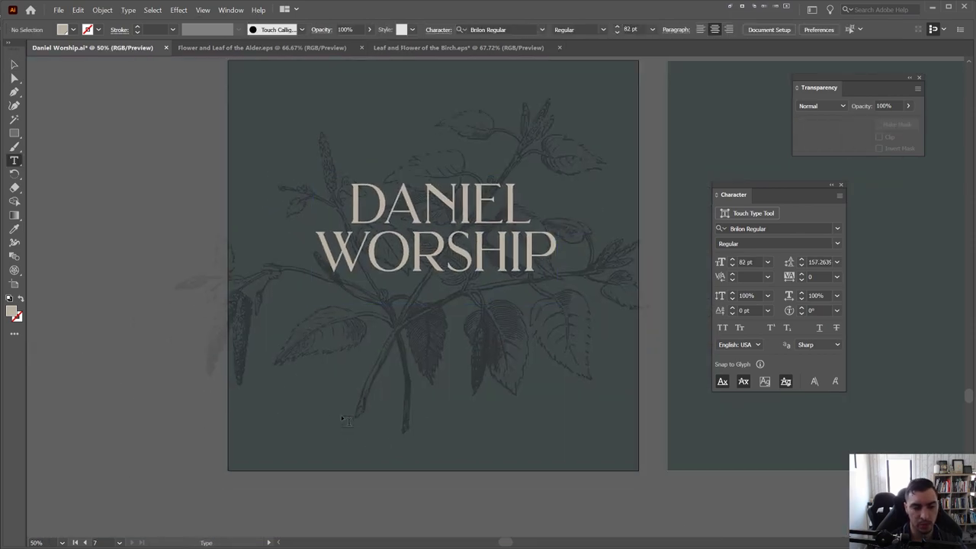
click(333, 427)
text(2020)
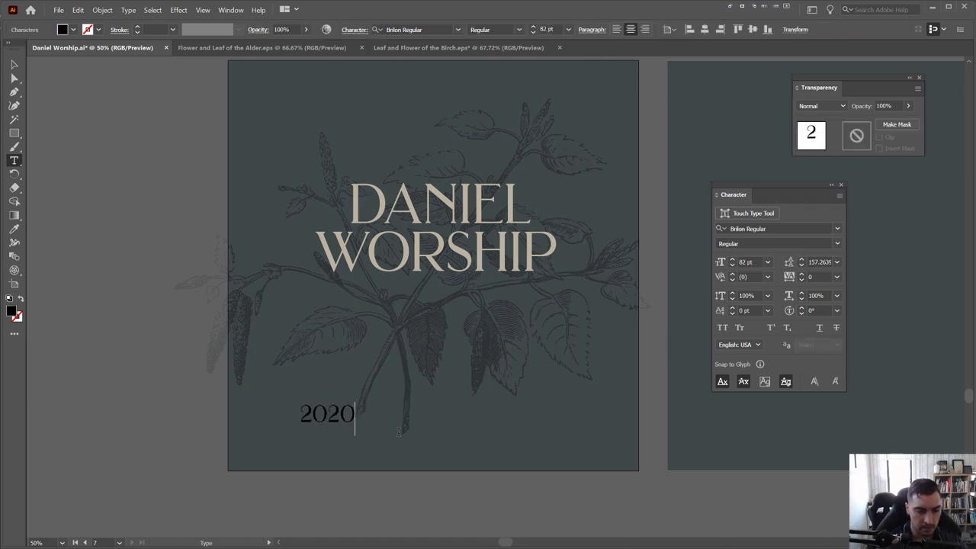
key(Escape)
scroll(334, 374, up, 1)
drag(322, 442, 369, 279)
key(i)
click(471, 250)
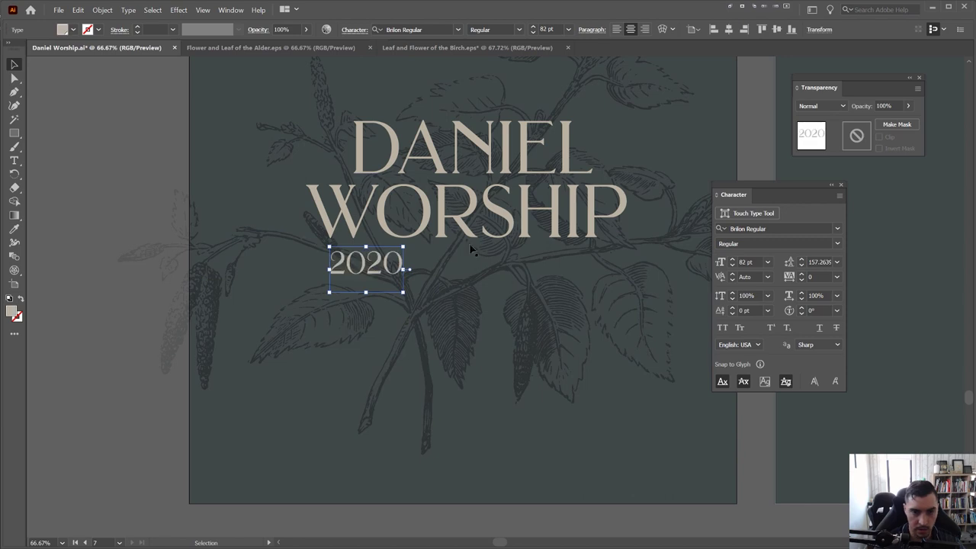
Extend the text to '2020 COLLECTION' and centre it under WORSHIP
double_click(403, 263)
text(COLLECTIO)
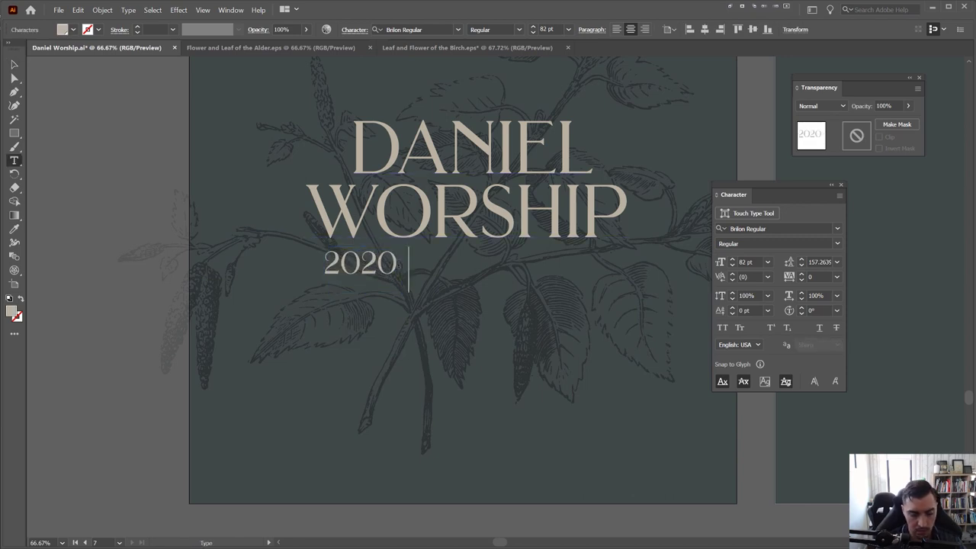
text(N)
key(Escape)
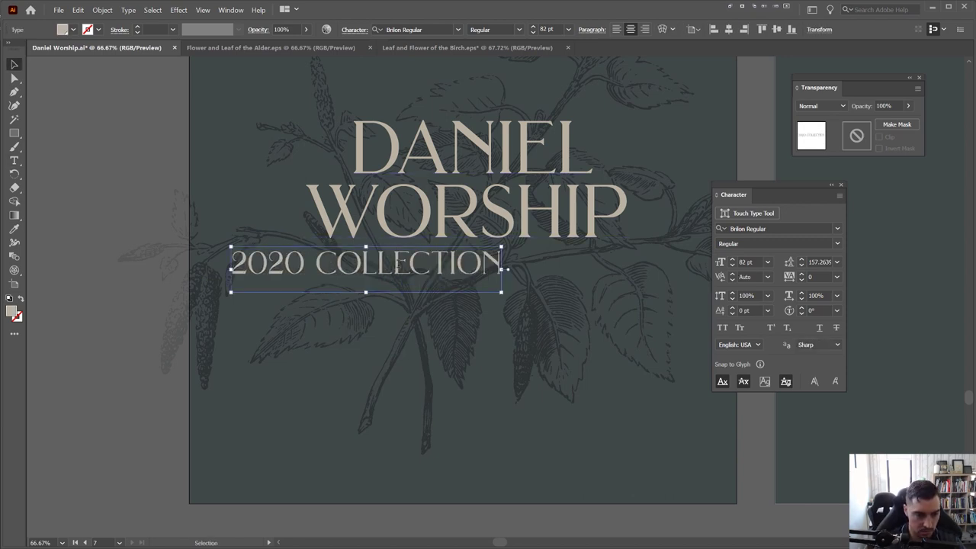
drag(416, 267, 508, 263)
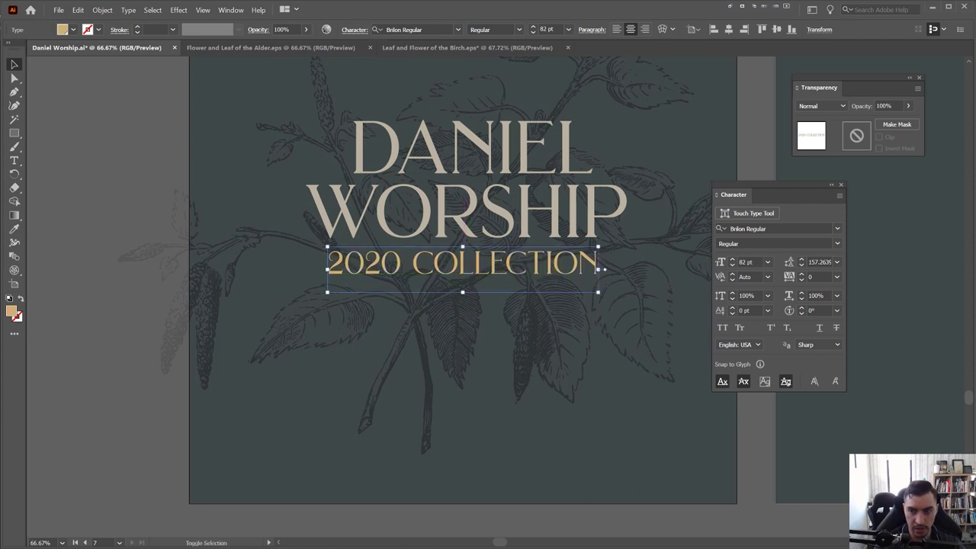
Bring up the font list for the 2020 COLLECTION line
scroll(751, 343, right, 3)
scroll(751, 343, up, 1)
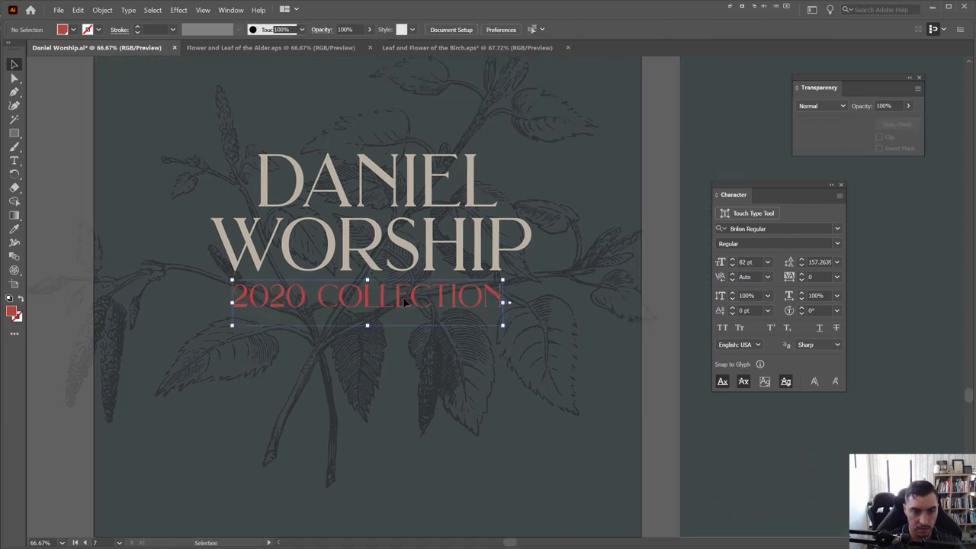
scroll(404, 302, down, 1)
click(837, 228)
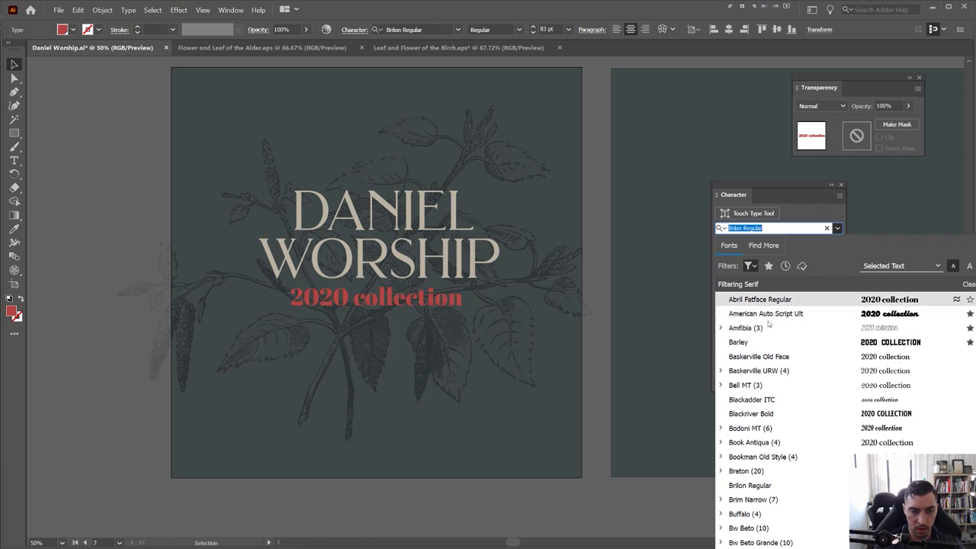
Set the collection line's font to Montreux Jazz Book
scroll(770, 335, down, 5)
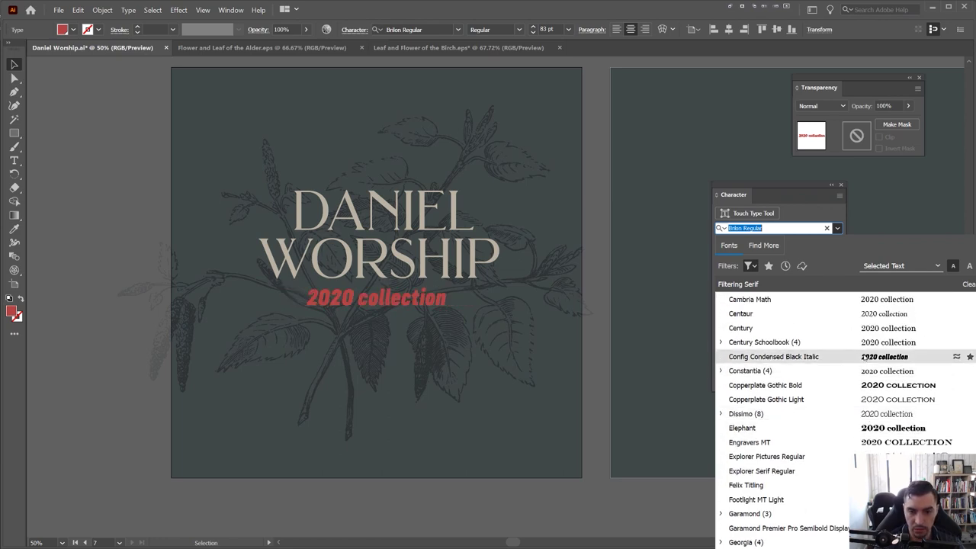
scroll(861, 361, down, 10)
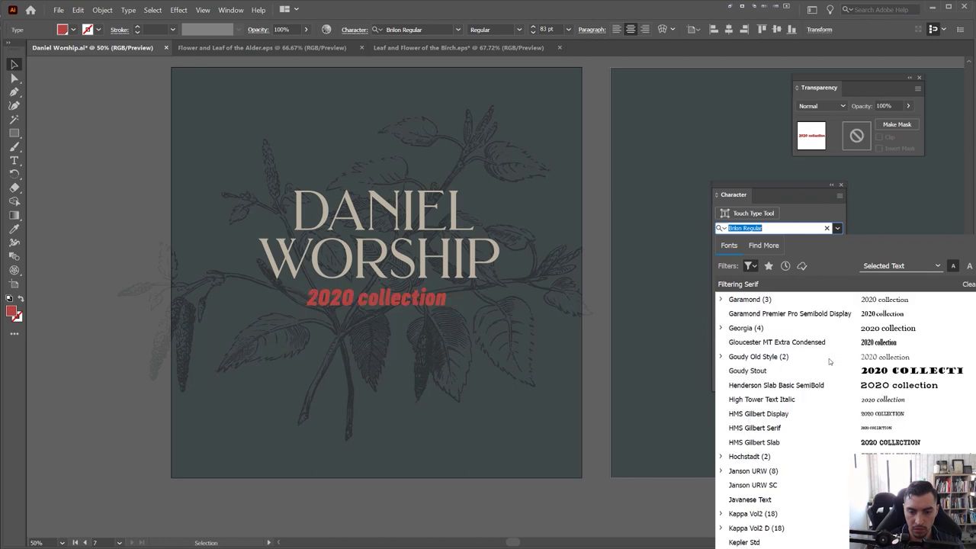
scroll(780, 492, down, 2)
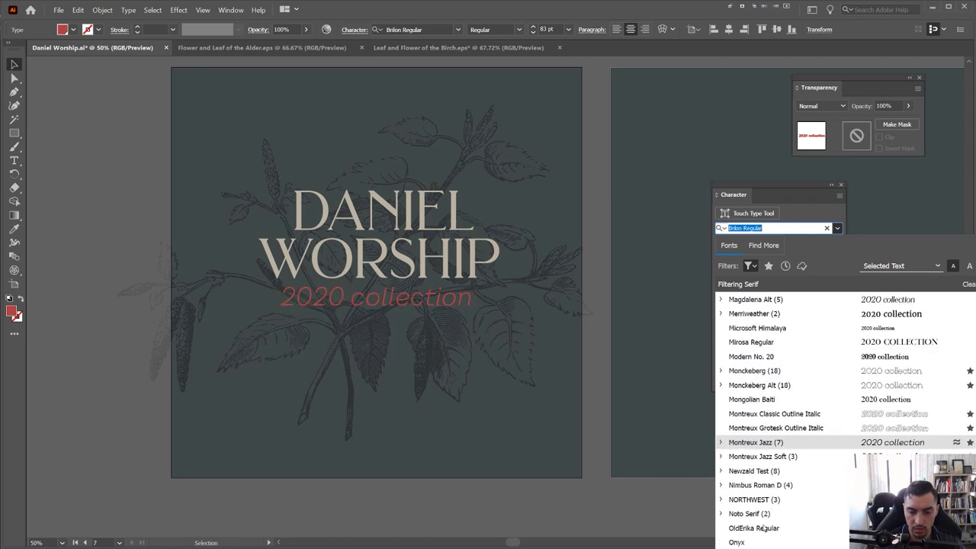
click(776, 442)
click(825, 245)
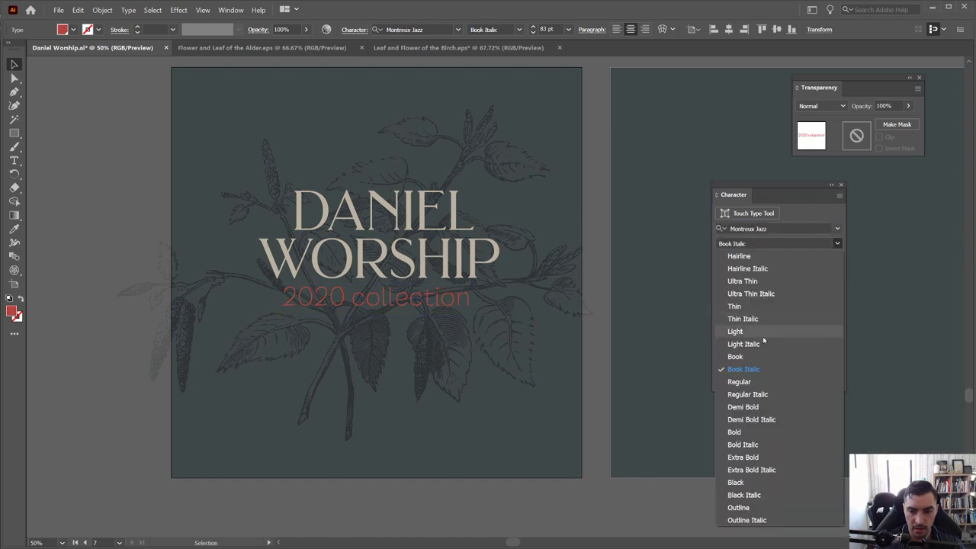
click(736, 356)
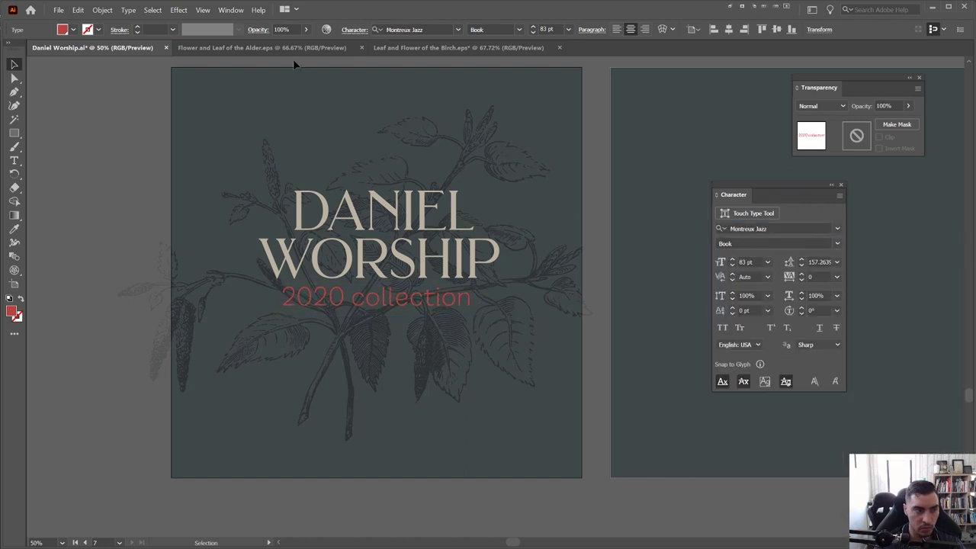
Make the collection line all uppercase and switch its weight to Regular
click(97, 10)
mouse_move(128, 9)
mouse_move(177, 130)
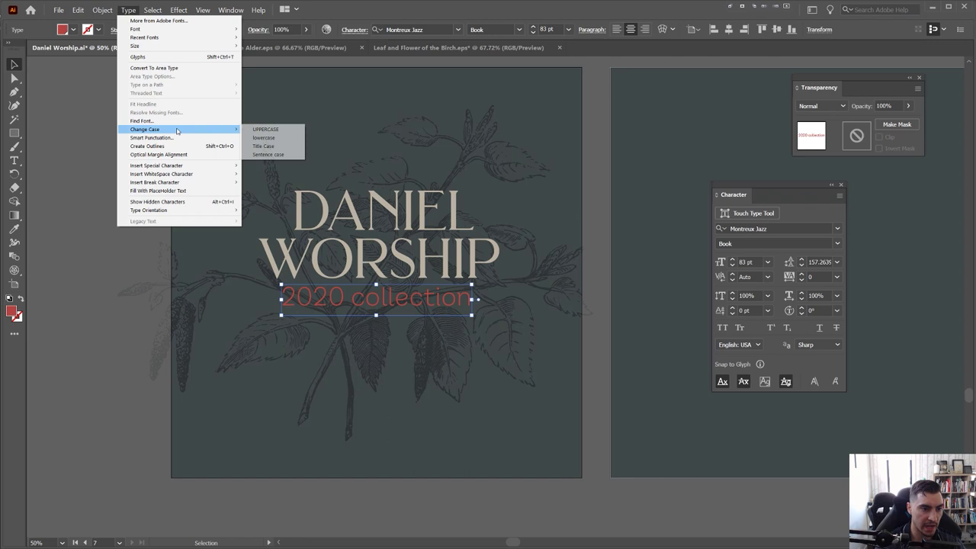
click(265, 129)
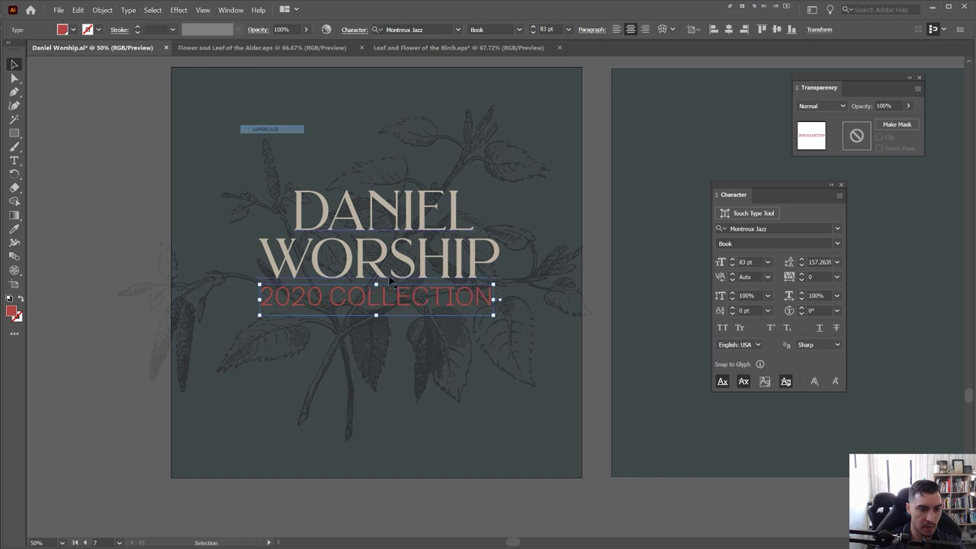
click(837, 244)
click(754, 381)
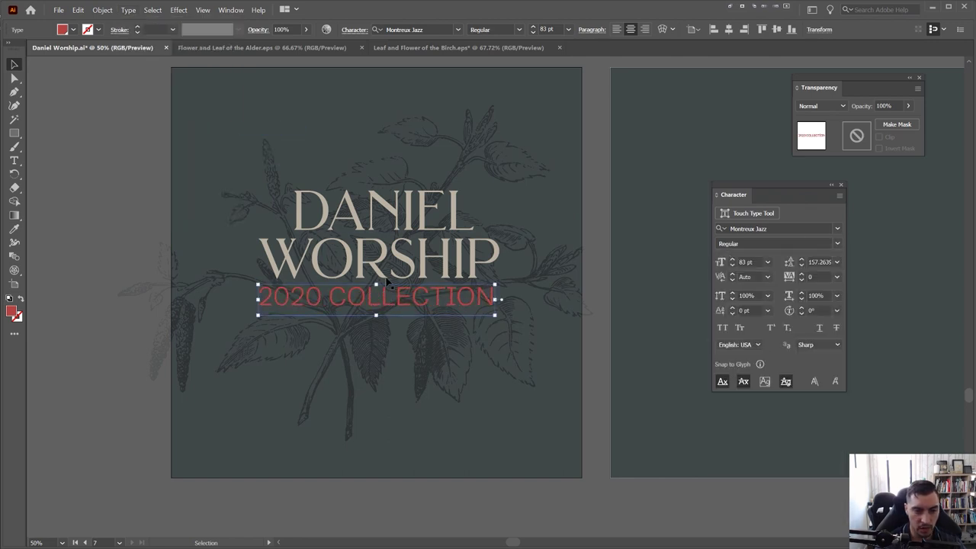
Widen the subtitle's tracking, nudge it right and down, and set its size to 53 pt
key(ctrl+shift+comma)
key(ctrl+shift+comma)
key(ctrl+shift+comma)
key(ctrl+shift+comma)
key(ctrl+shift+comma)
key(ctrl+shift+comma)
key(ctrl+shift+comma)
key(ctrl+shift+comma)
key(ctrl+shift+comma)
key(ctrl+shift+comma)
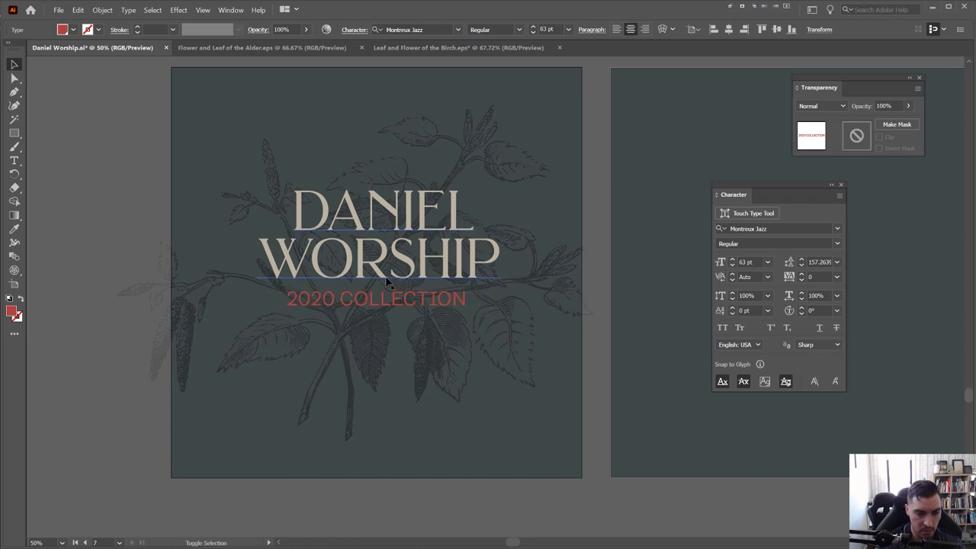
key(alt+Right)
key(alt+Right)
key(alt+Right)
key(alt+Right)
key(alt+Right)
key(Right)
key(Right)
key(Right)
key(Right)
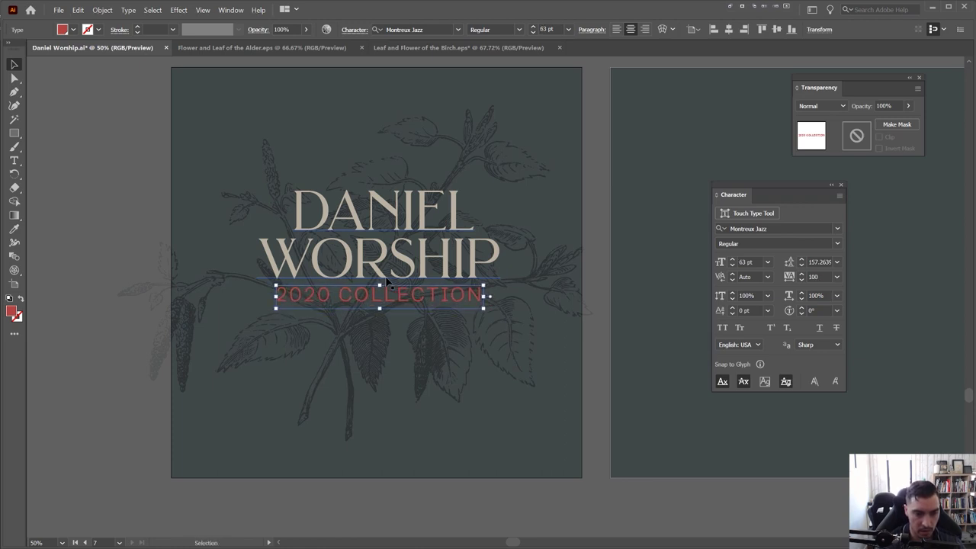
key(Down)
key(Down)
key(Down)
key(Down)
key(Down)
key(Down)
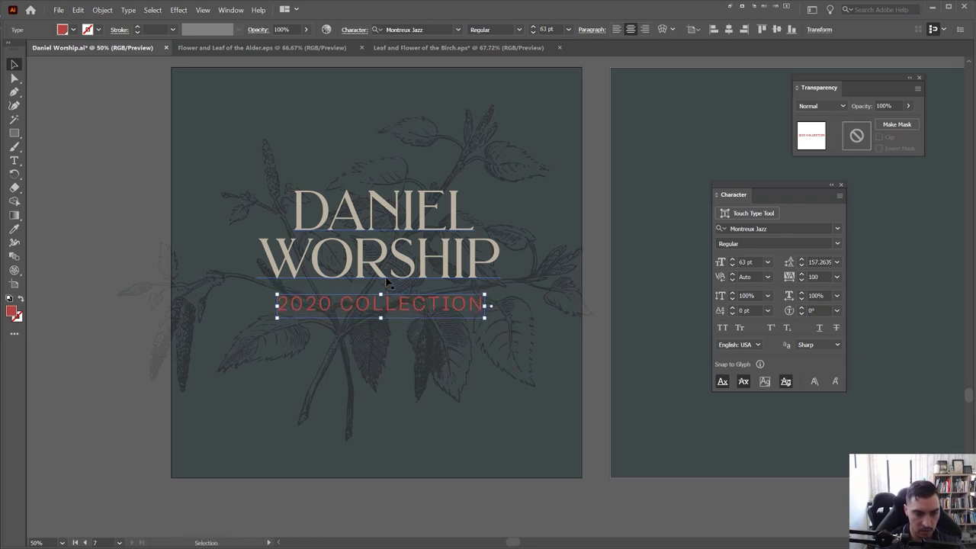
key(ctrl+shift+comma)
key(ctrl+shift+comma)
key(ctrl+shift+comma)
key(ctrl+shift+comma)
key(ctrl+shift+comma)
key(ctrl+shift+comma)
key(ctrl+shift+comma)
key(ctrl+shift+comma)
key(ctrl+shift+comma)
key(ctrl+shift+comma)
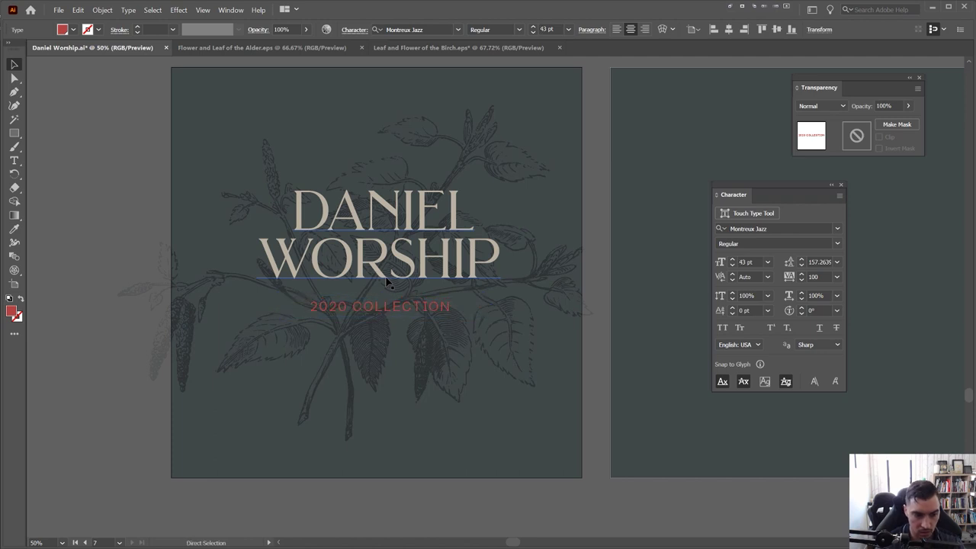
key(ctrl+shift+period)
key(ctrl+shift+period)
key(ctrl+shift+period)
key(ctrl+shift+period)
key(ctrl+shift+period)
scroll(310, 186, down, 3)
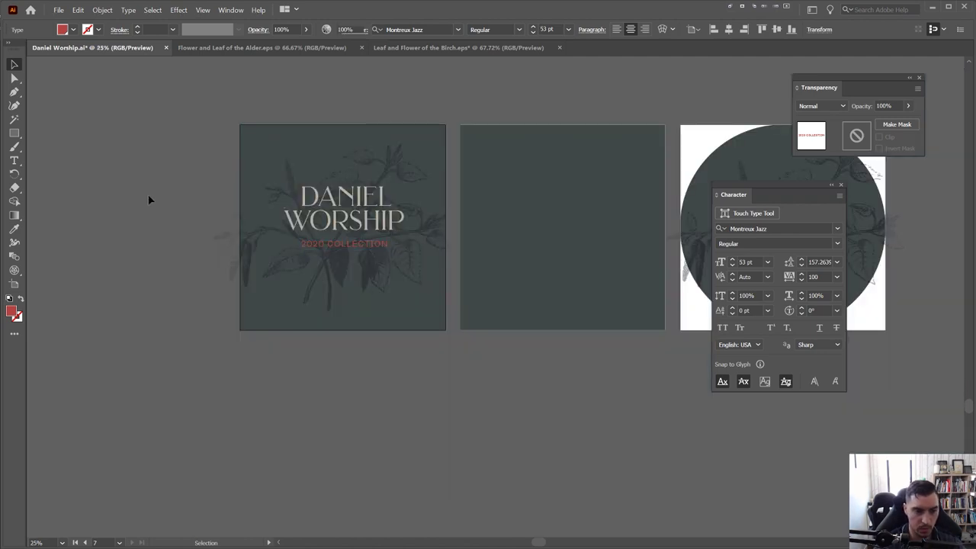
click(329, 300)
shift+click(329, 301)
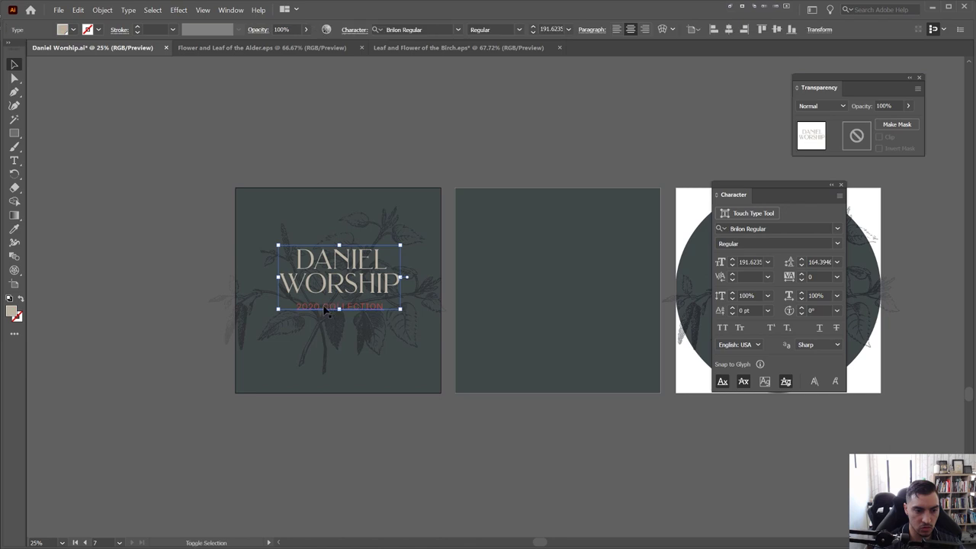
drag(329, 301, 322, 308)
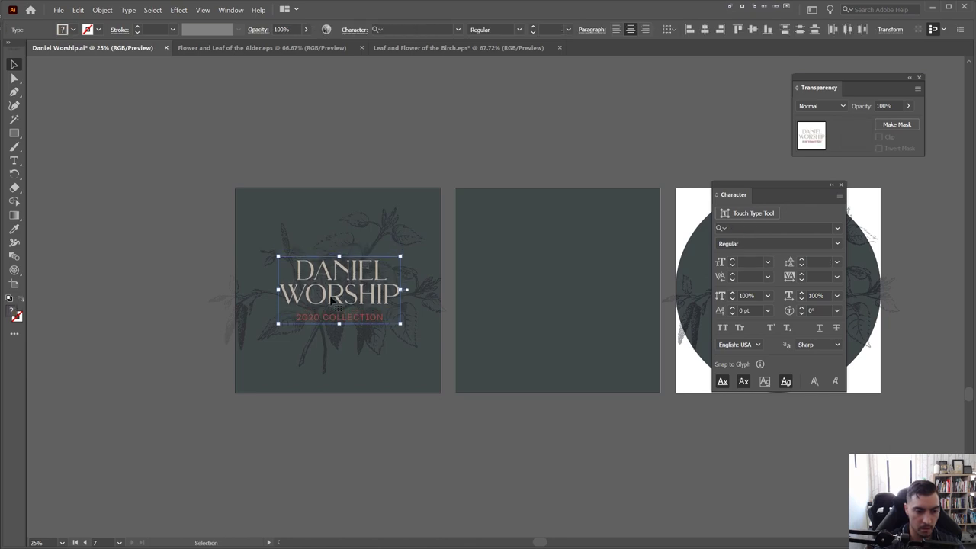
click(368, 157)
Pan around the artboards to review the layout, then select artwork on the cover
scroll(370, 164, down, 2)
scroll(392, 385, up, 5)
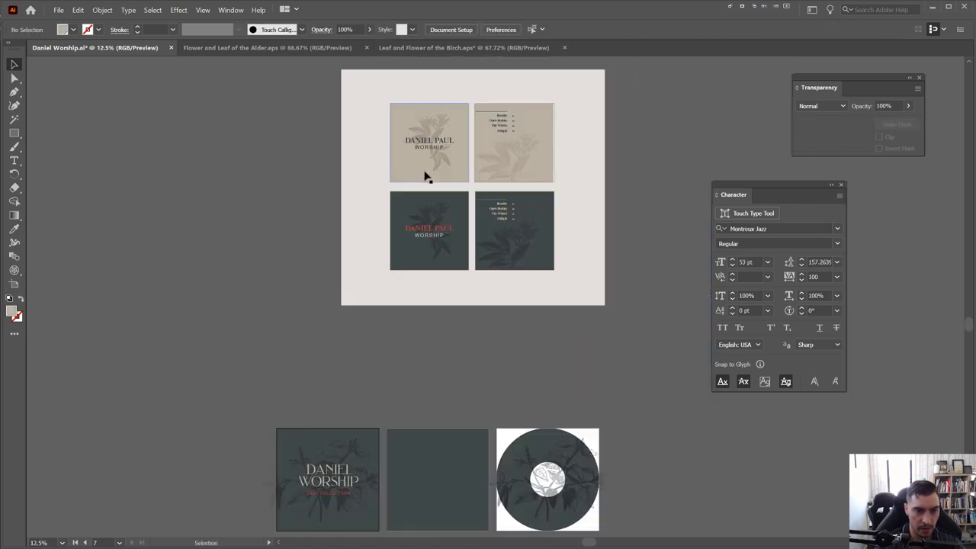
scroll(438, 110, up, 1)
scroll(438, 114, right, 3)
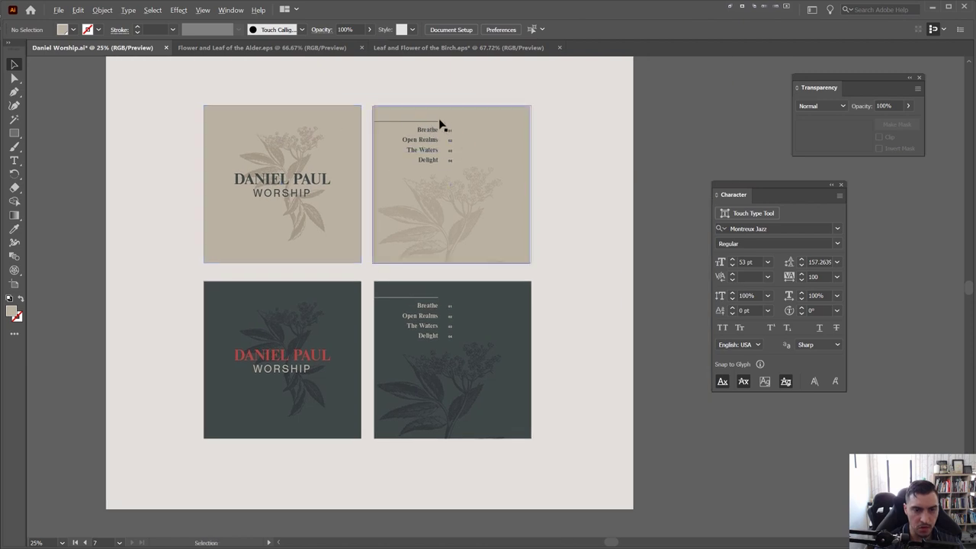
scroll(436, 124, up, 1)
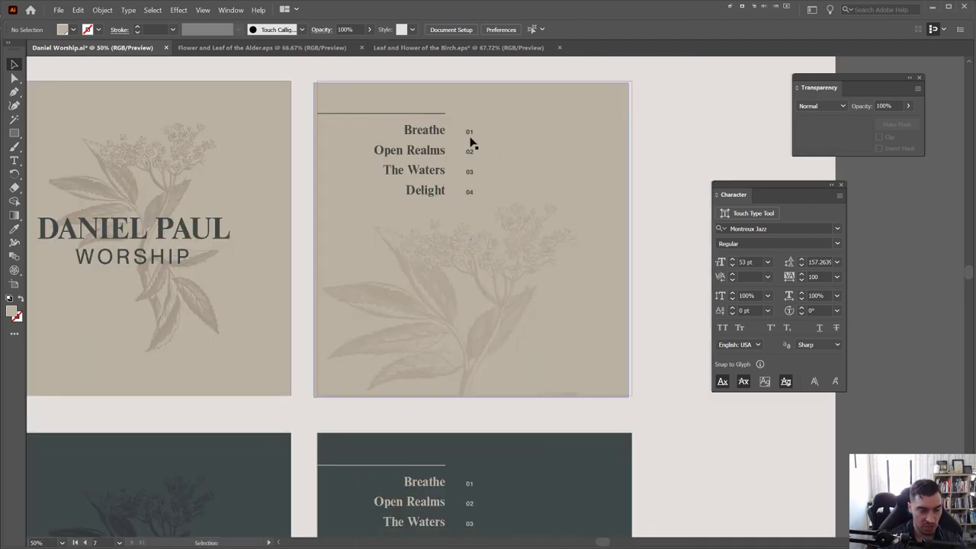
scroll(481, 224, down, 5)
scroll(496, 283, down, 1)
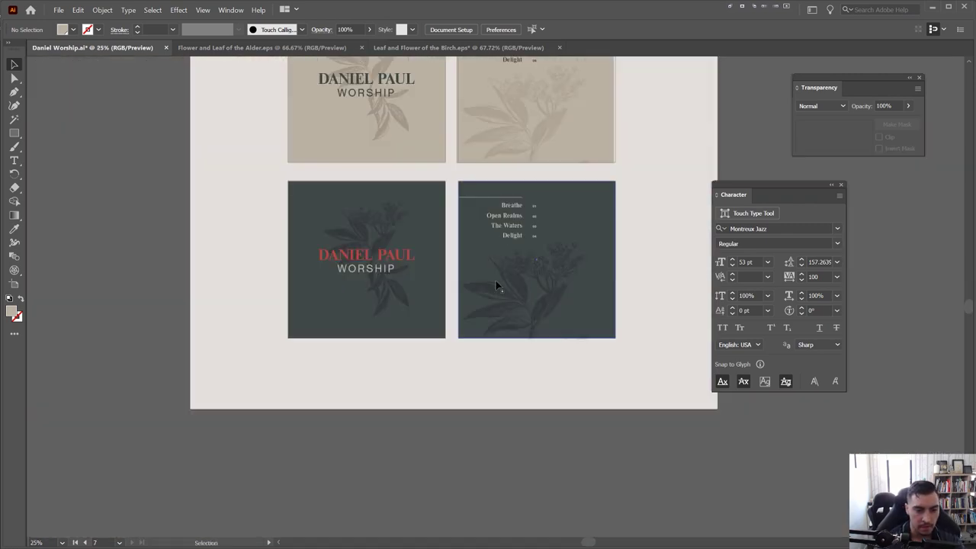
scroll(457, 259, down, 5)
scroll(447, 233, down, 5)
scroll(366, 191, left, 1)
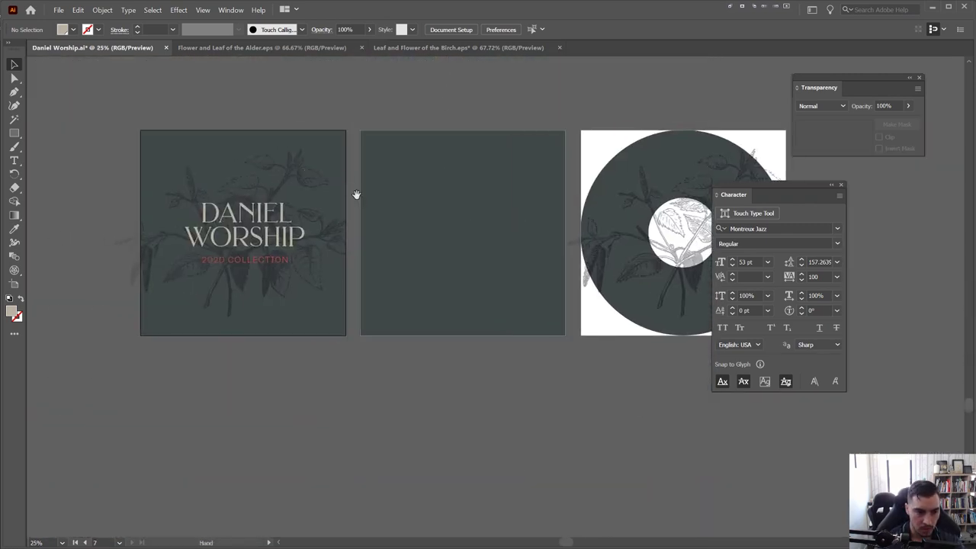
click(310, 166)
Copy the faded leaf illustration onto the middle artboard, tilted across its lower half
click(294, 169)
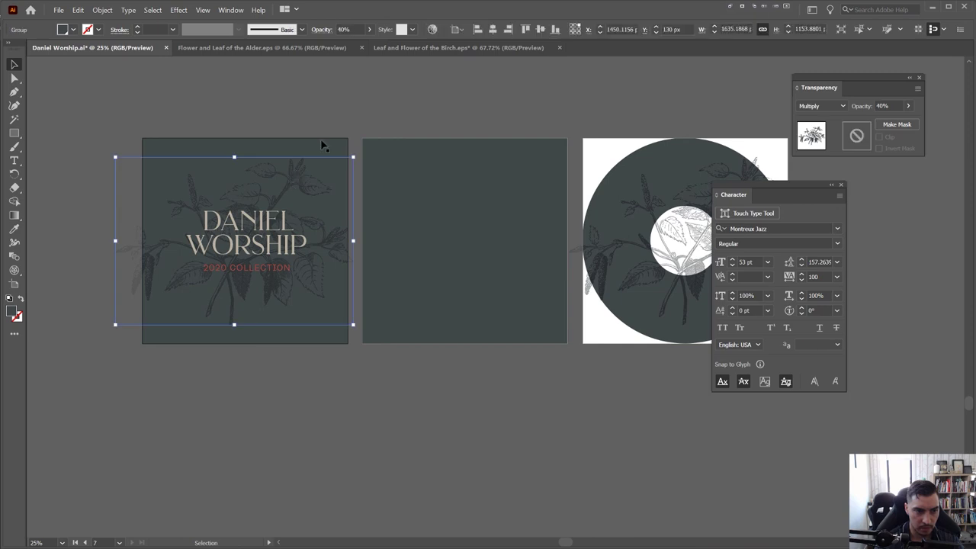
drag(347, 246, 496, 407)
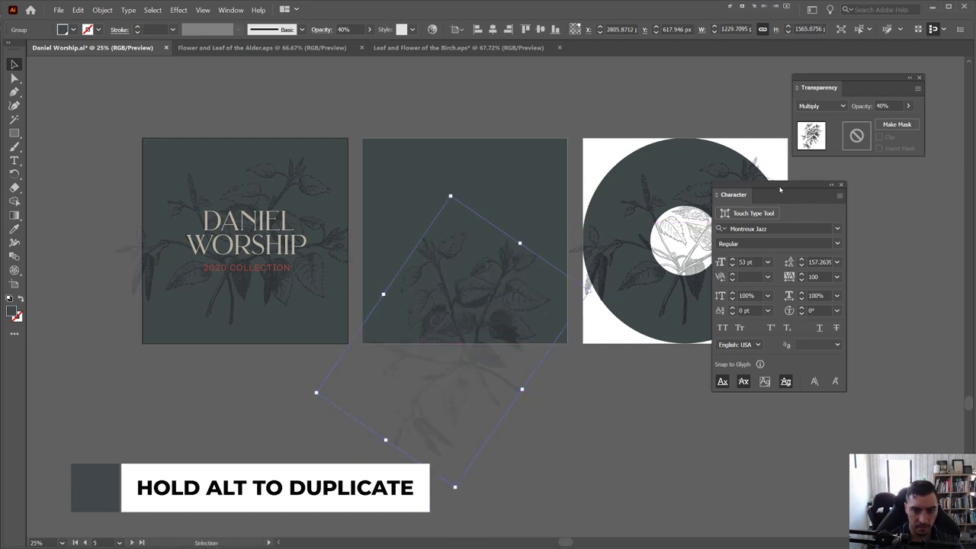
drag(779, 189, 865, 203)
click(321, 154)
scroll(321, 154, up, 1)
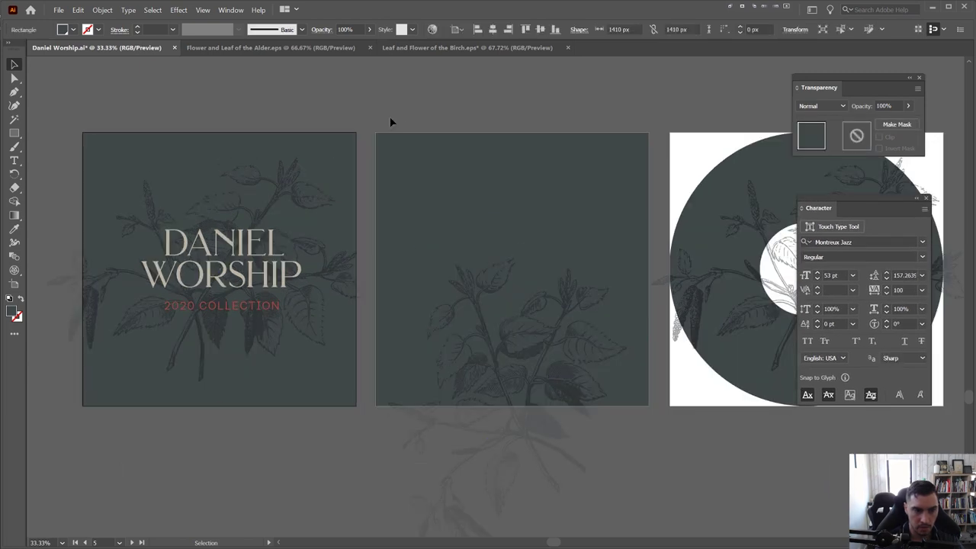
scroll(389, 116, up, 1)
click(384, 109)
Draw a 5 pt beige horizontal rule near the top of the middle artboard
key(p)
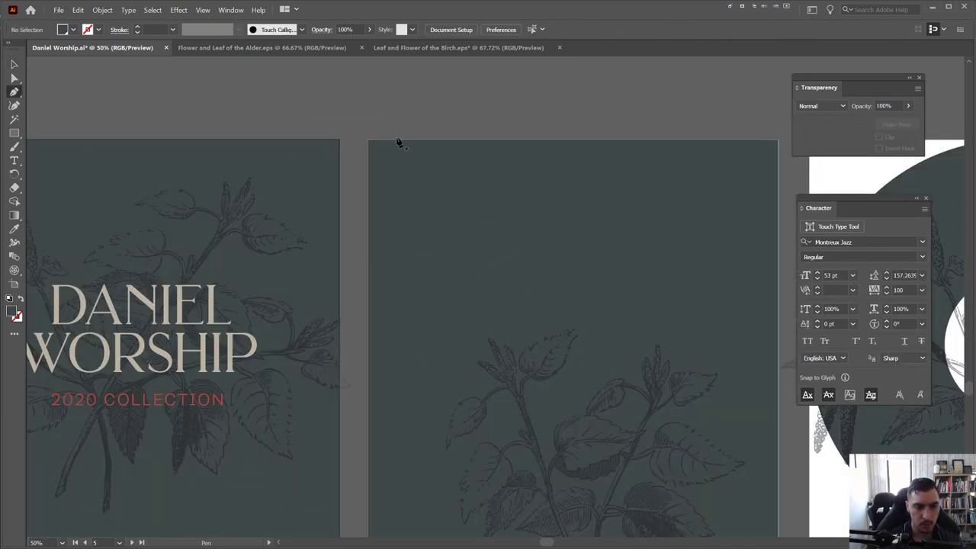
click(351, 179)
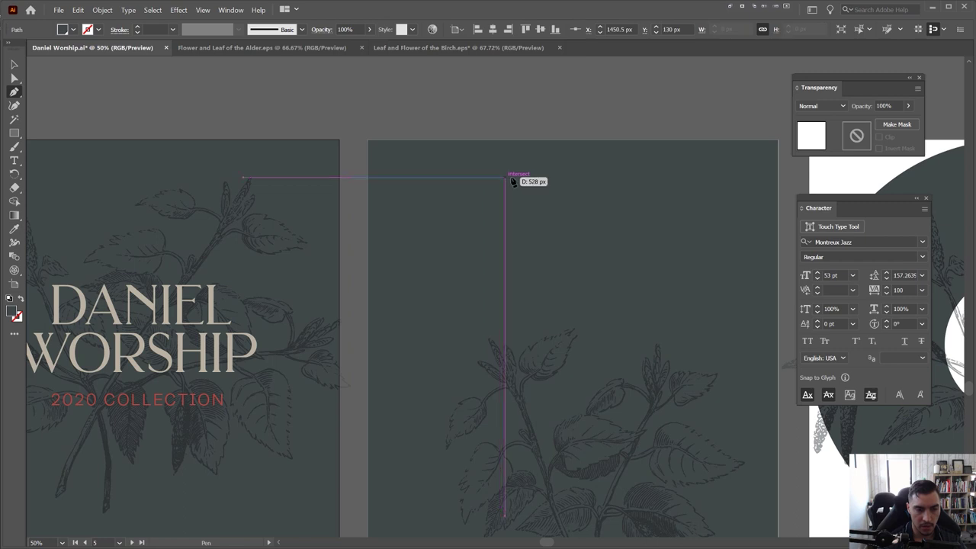
click(511, 178)
key(v)
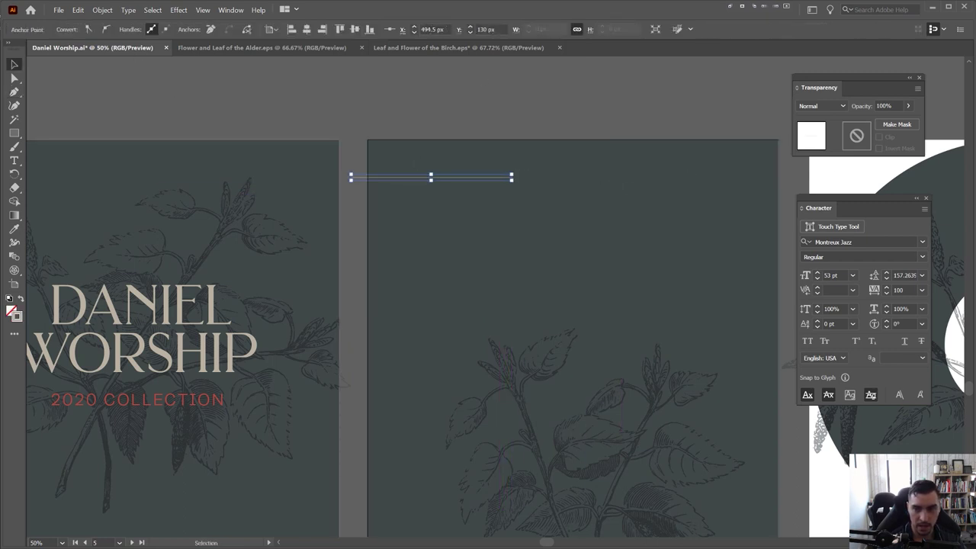
key(shift+F8)
key(shift+x)
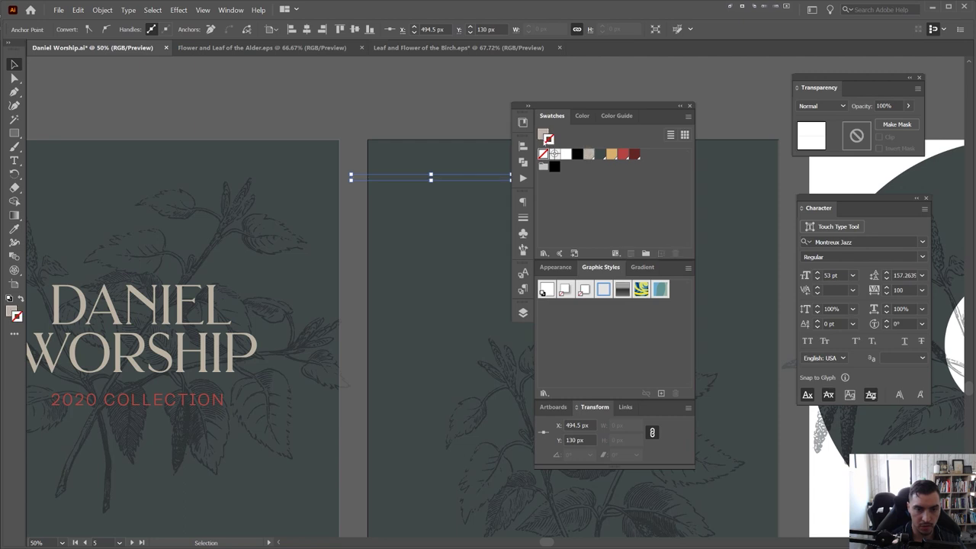
key(shift+x)
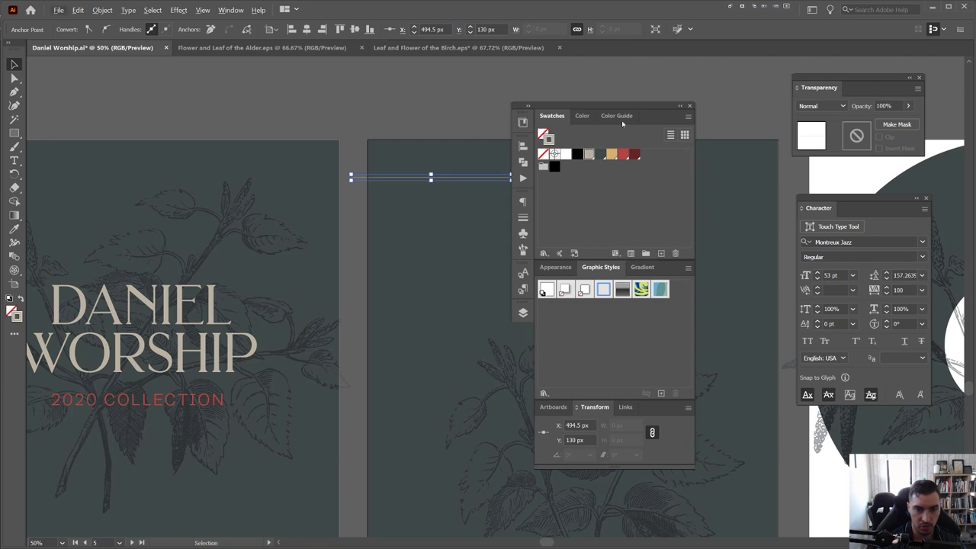
key(shift+F8)
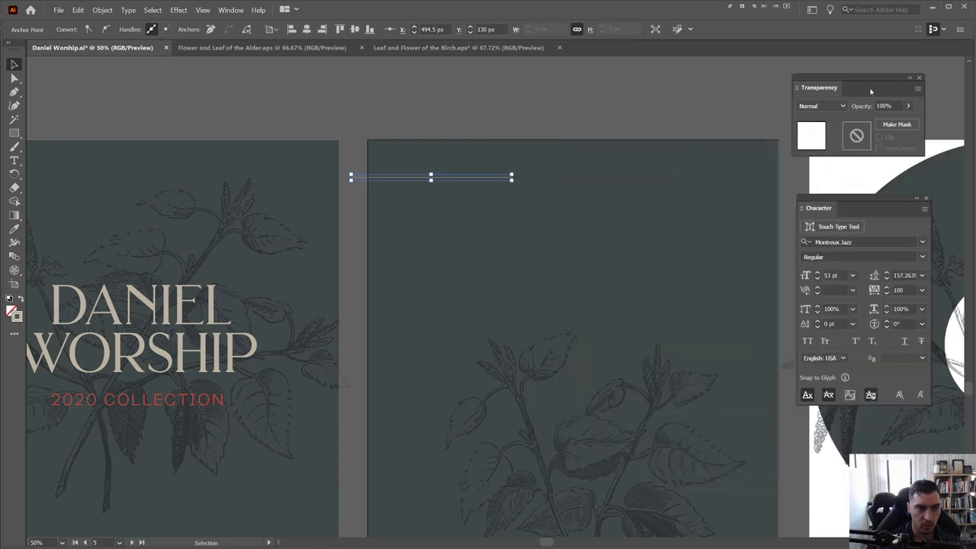
drag(455, 113, 430, 208)
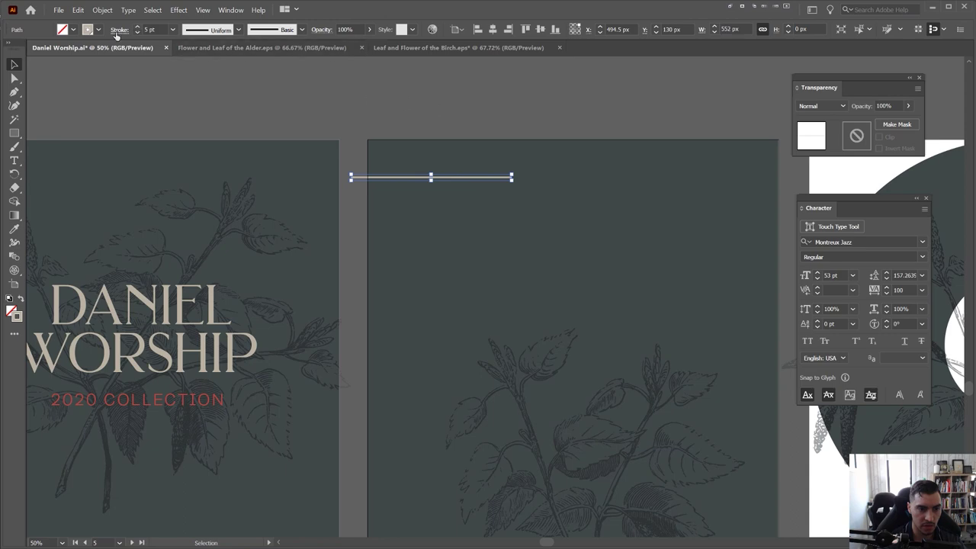
click(483, 95)
key(ctrl+=)
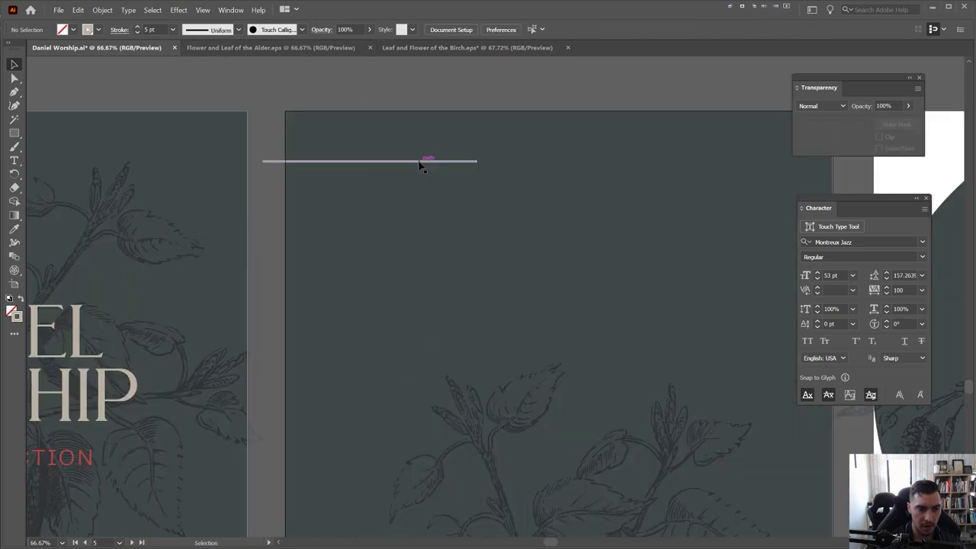
click(419, 164)
click(346, 224)
key(ctrl+minus)
drag(133, 299, 524, 212)
Retype the copied title as BREATHE at a smaller size and place it under the line
key(t)
click(510, 197)
key(ctrl+a)
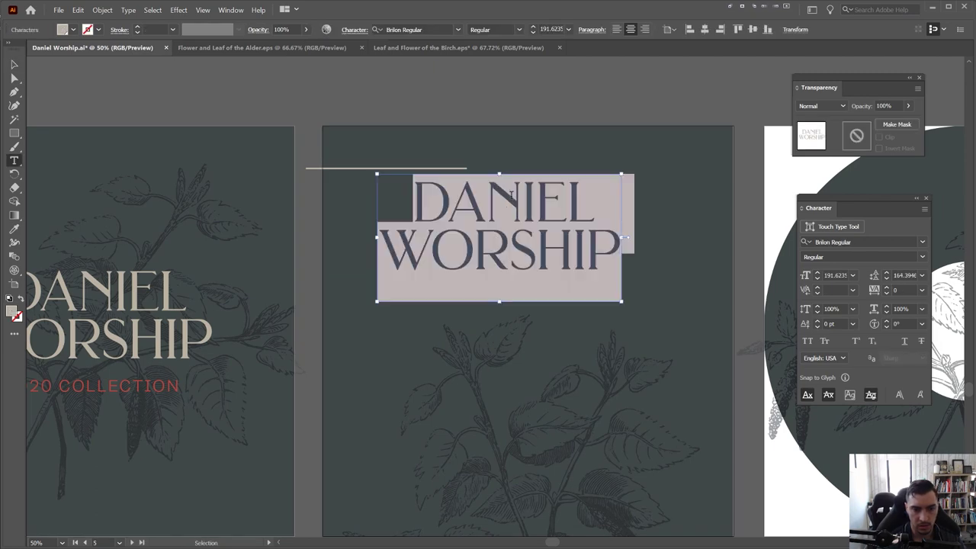
key(ctrl+shift+comma)
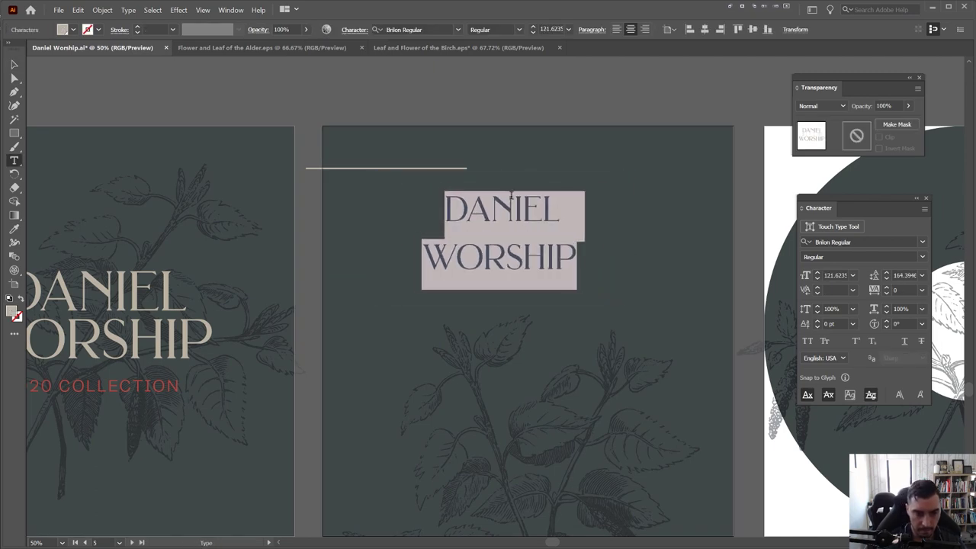
text(BREATHE)
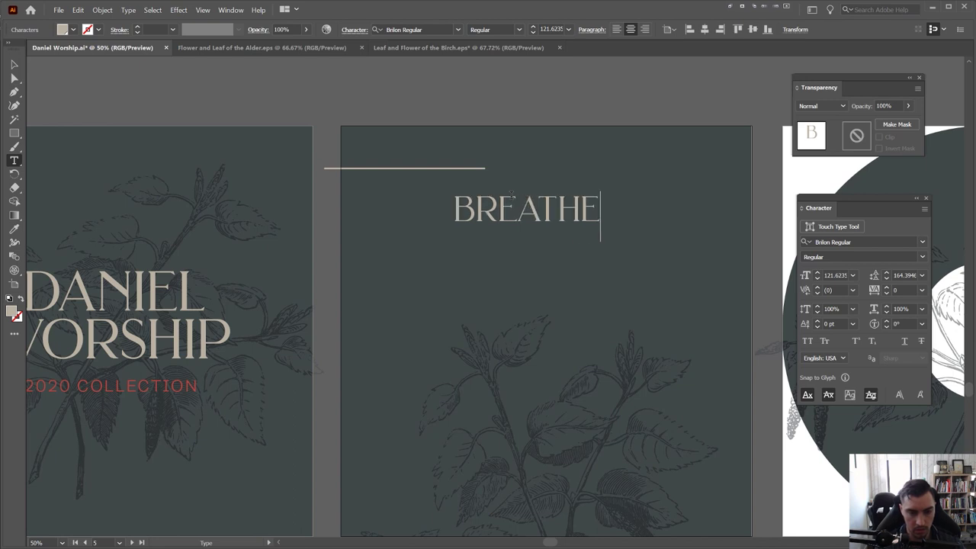
key(Escape)
drag(597, 197, 466, 249)
Add a copy of BREATHE on the line below and retype it as WATER
scroll(488, 198, up, 1)
key(t)
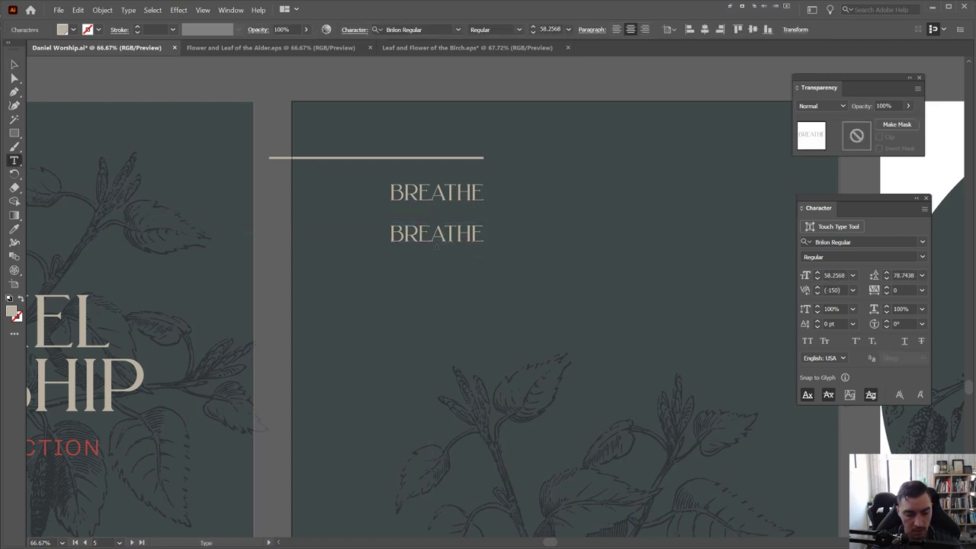
click(444, 232)
double_click(444, 233)
text(WATER)
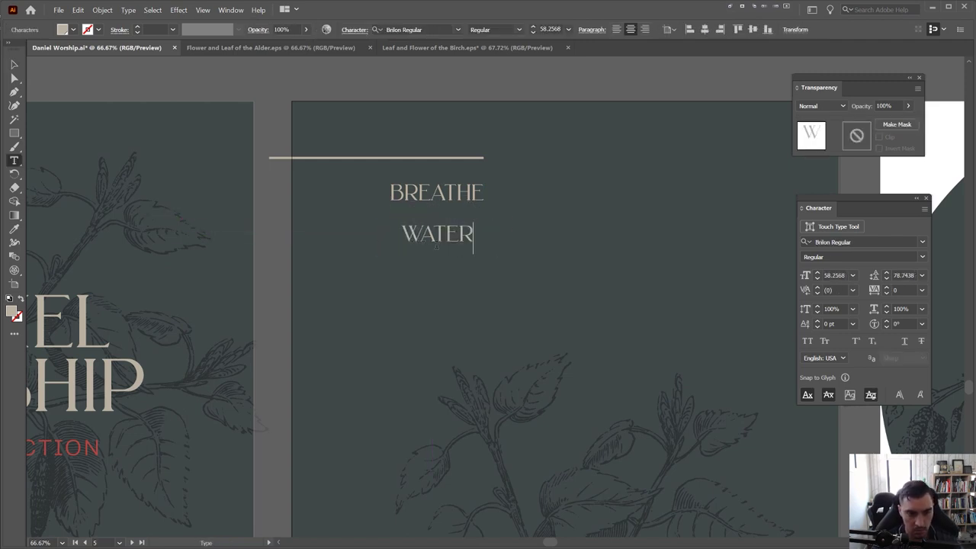
key(Escape)
Right-align BREATHE and WATER and move them under the line's right end
scroll(446, 251, up, 1)
scroll(449, 259, up, 1)
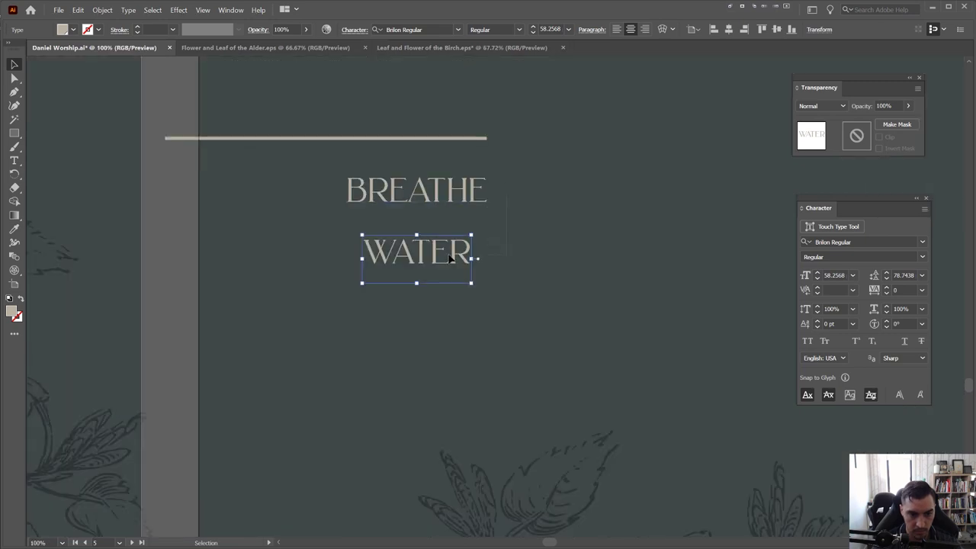
shift+click(416, 191)
click(644, 29)
drag(404, 194, 478, 192)
scroll(488, 156, up, 2)
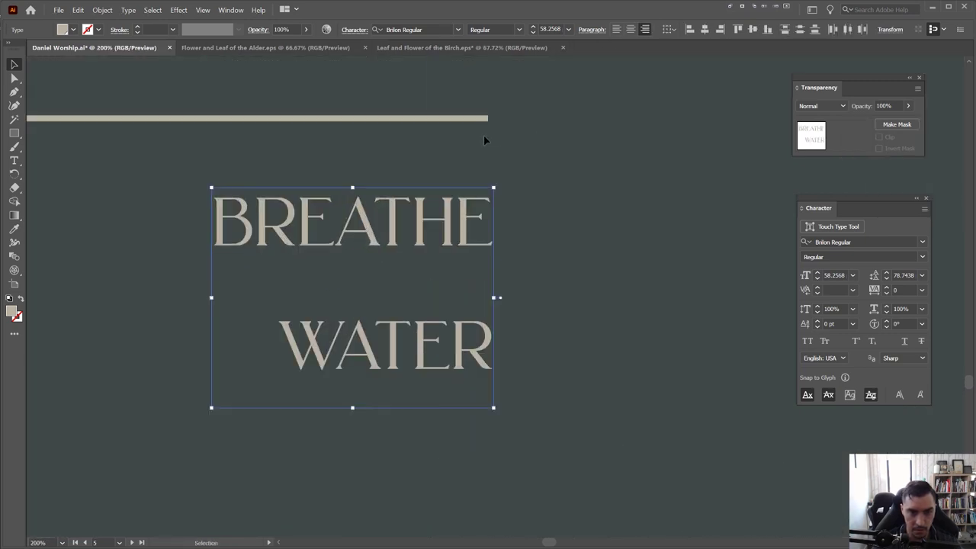
scroll(479, 200, down, 2)
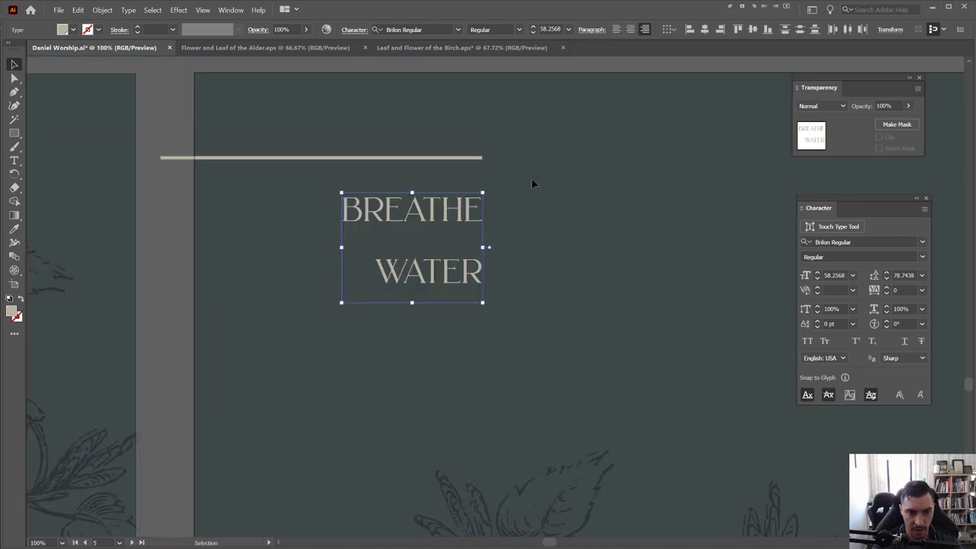
click(532, 177)
Pull a vertical ruler guide along the titles' right edge
key(ctrl+r)
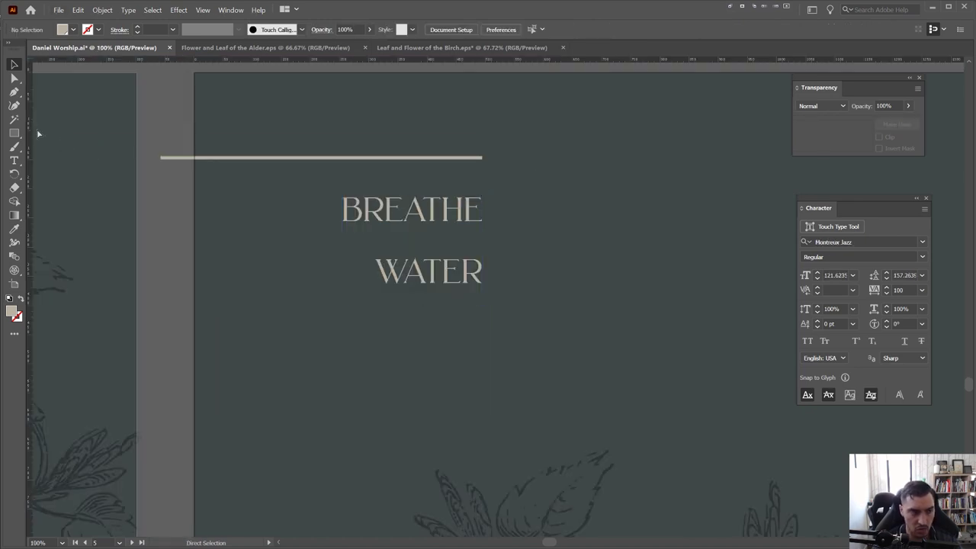
drag(35, 131, 481, 135)
scroll(447, 277, down, 2)
Duplicate WATER onto a third line and retype it as ALIVE
drag(446, 277, 446, 307)
double_click(441, 305)
double_click(439, 306)
text(ALIVE)
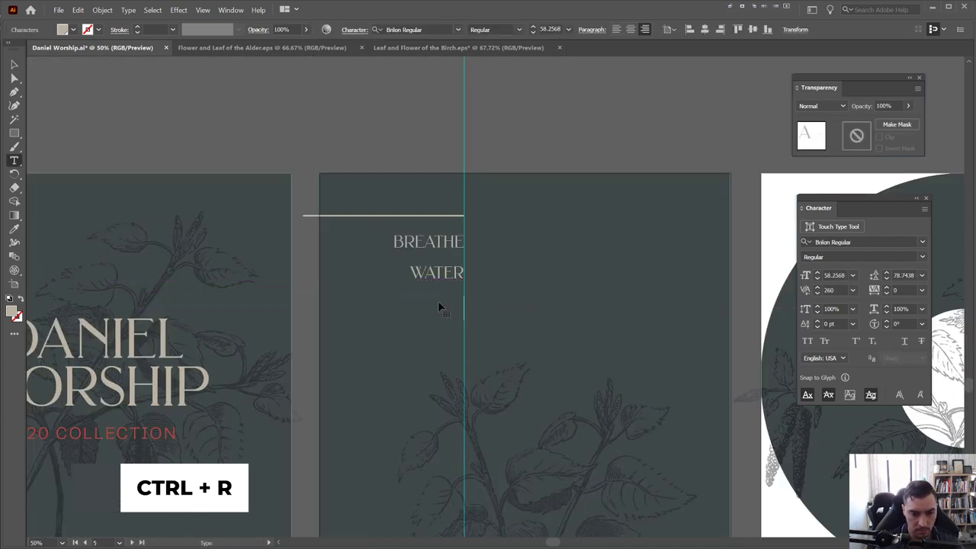
key(Escape)
scroll(438, 305, up, 2)
Duplicate ALIVE onto a fourth line and retype it as OCEAN
drag(442, 308, 445, 380)
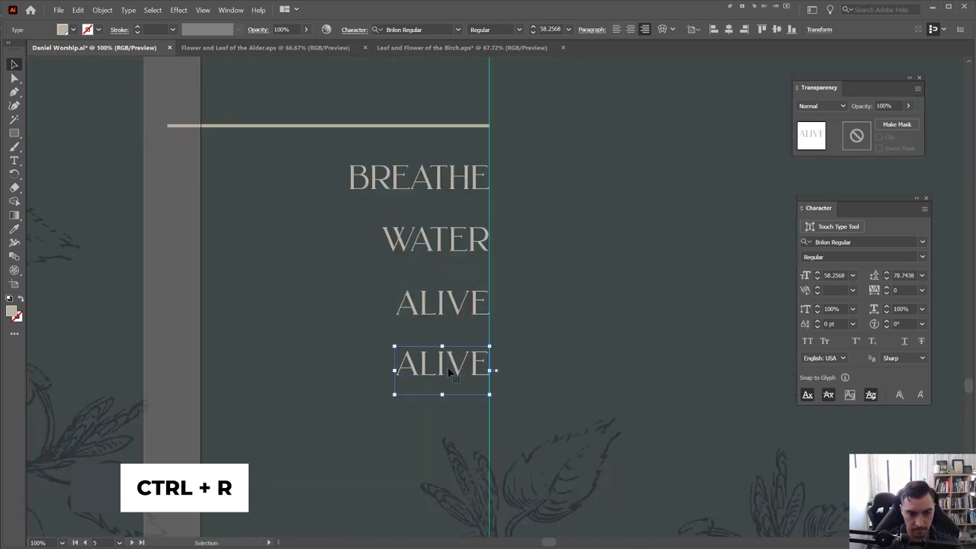
key(t)
double_click(442, 366)
text(OCEAN)
key(Escape)
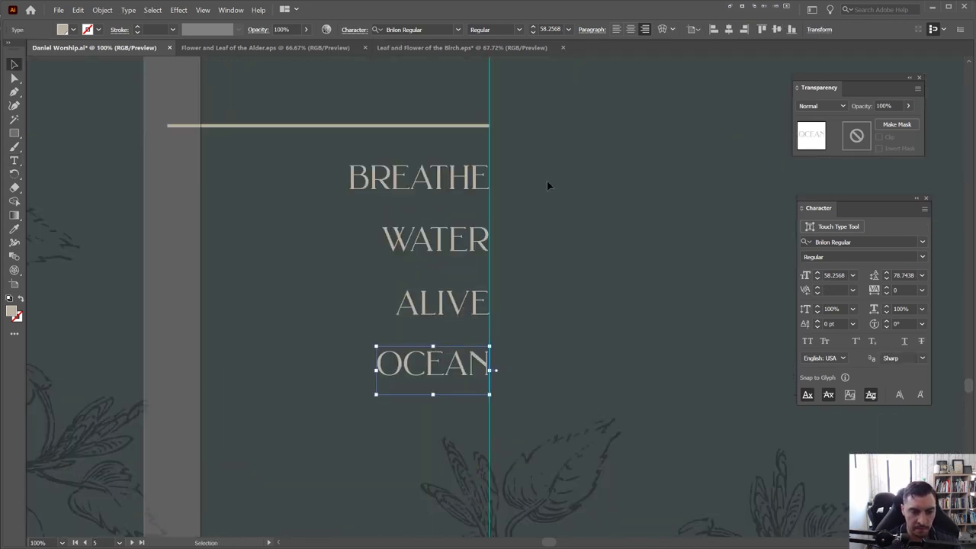
Nudge the four-title stack upward and tighten WATER, ALIVE and OCEAN to equal spacing
key(ctrl+a)
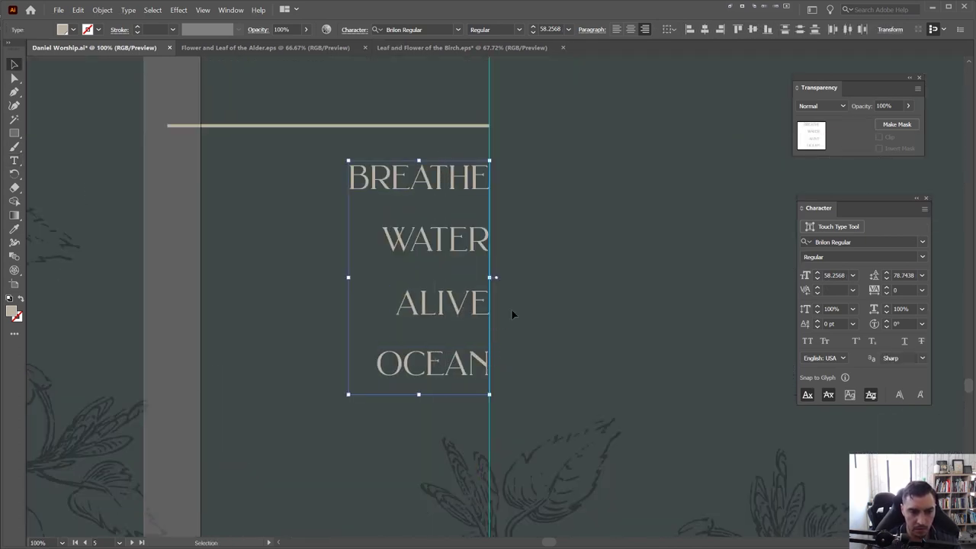
key(Up)
key(Up)
key(Up)
key(Up)
key(Up)
key(Up)
key(Up)
key(Up)
key(Up)
key(Up)
click(516, 295)
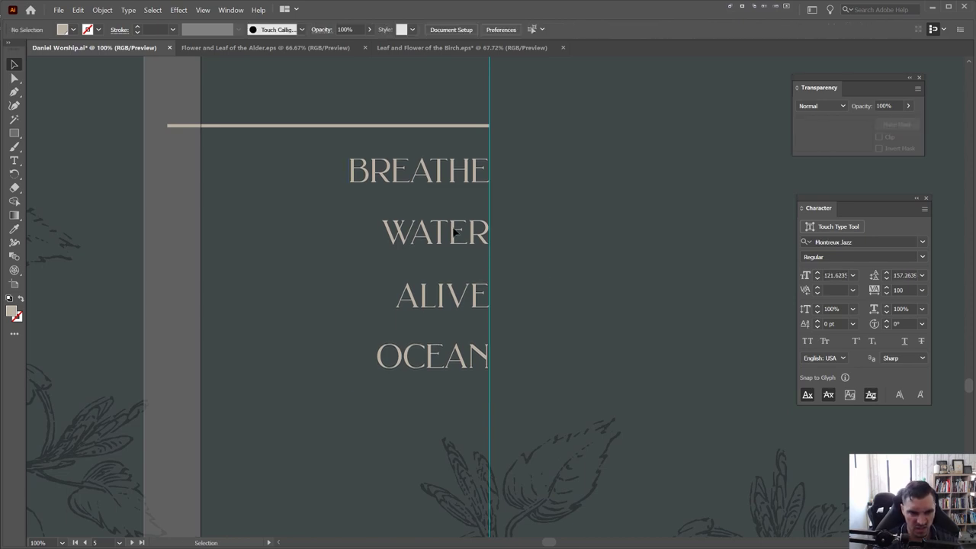
drag(457, 233, 457, 222)
drag(461, 295, 462, 272)
drag(467, 352, 466, 322)
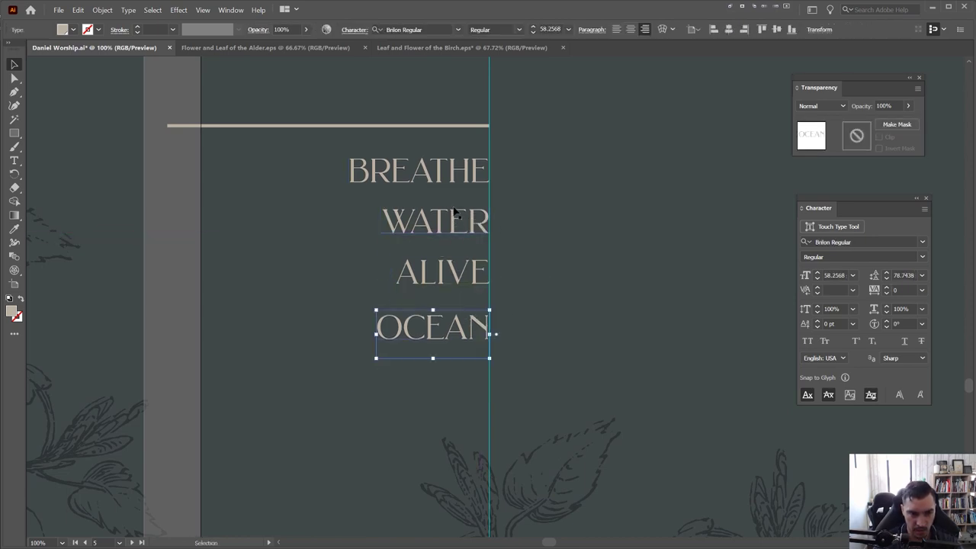
key(ctrl+a)
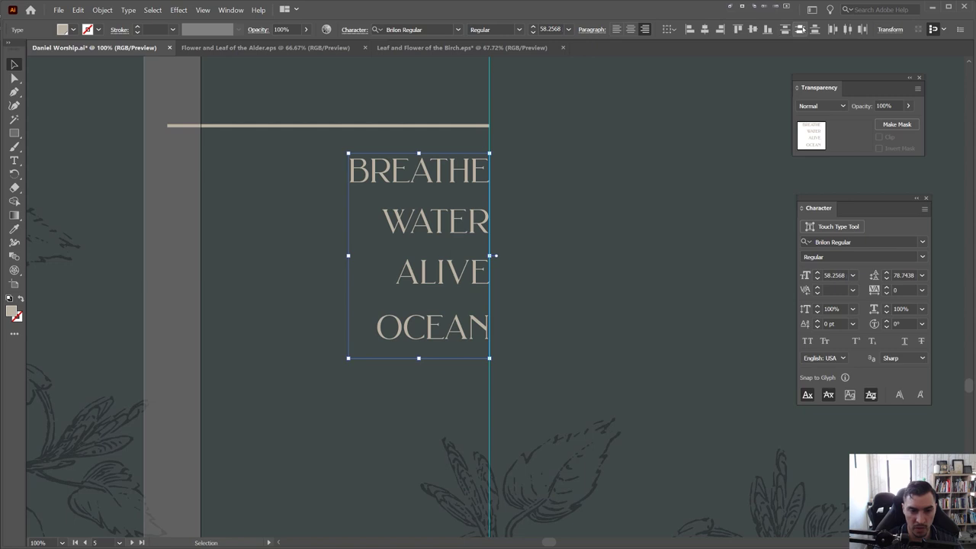
scroll(481, 202, up, 2)
key(ctrl+shift+a)
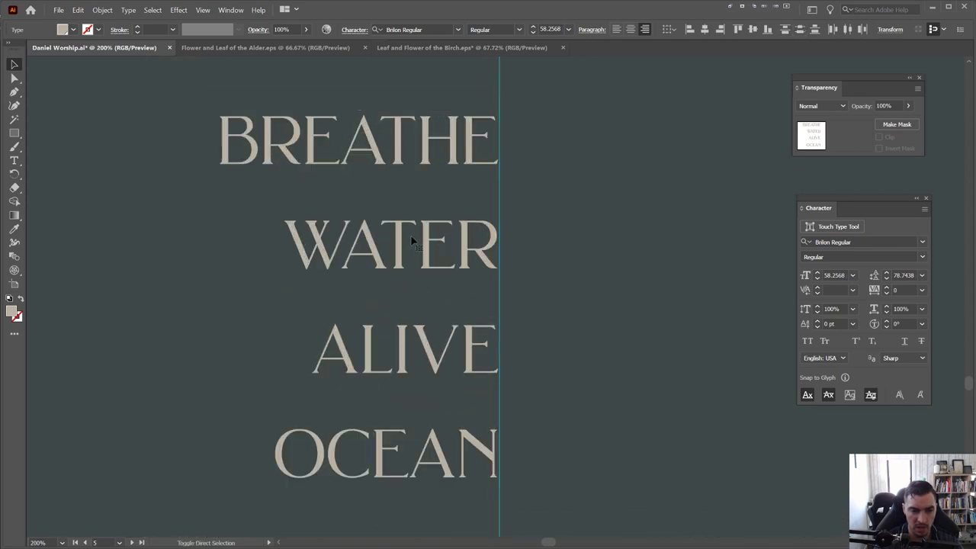
scroll(412, 241, down, 4)
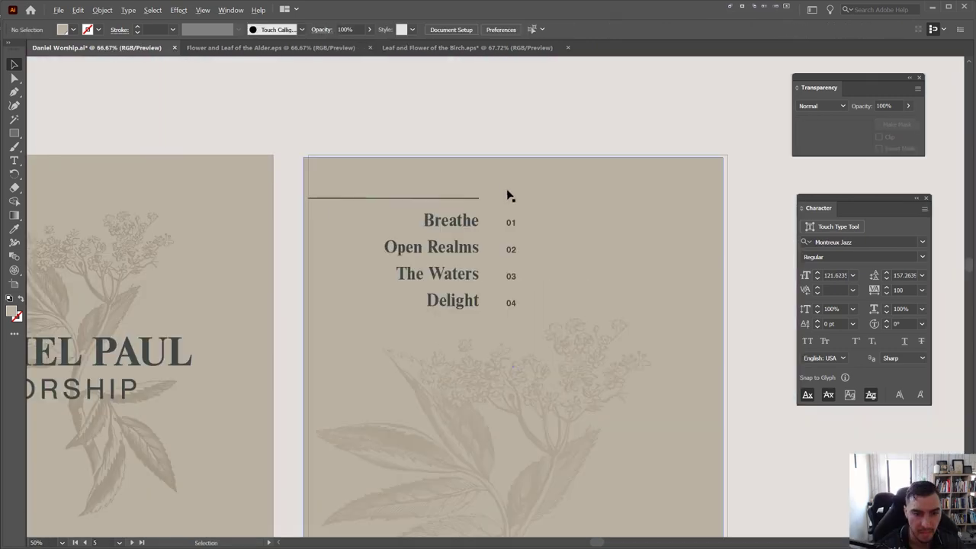
Copy the red 2020 COLLECTION text beside BREATHE and scale it down
scroll(510, 227, down, 2)
drag(523, 355, 413, 94)
scroll(399, 212, up, 1)
drag(96, 282, 410, 150)
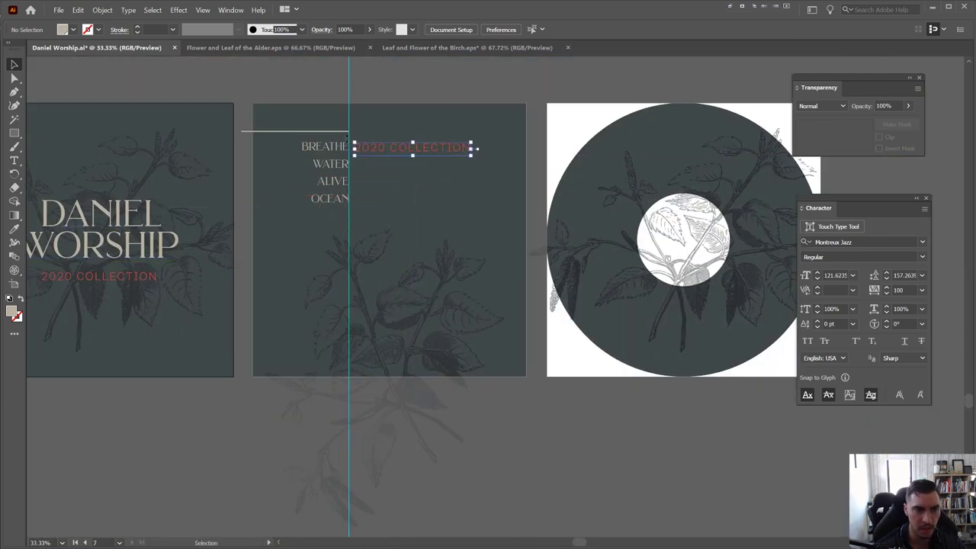
scroll(349, 137, up, 3)
drag(707, 145, 383, 151)
scroll(418, 191, up, 2)
scroll(273, 151, up, 2)
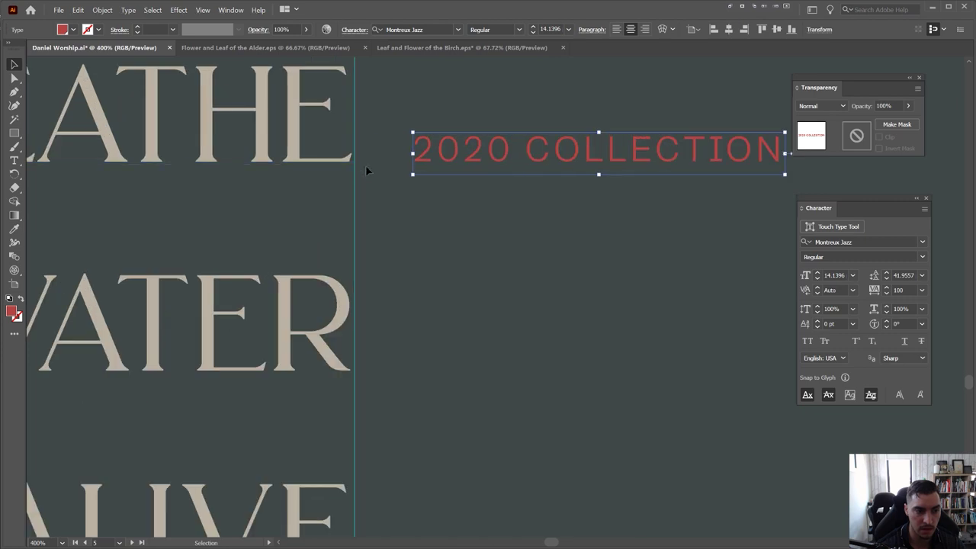
drag(504, 150, 396, 156)
key(ctrl+z)
scroll(372, 183, down, 1)
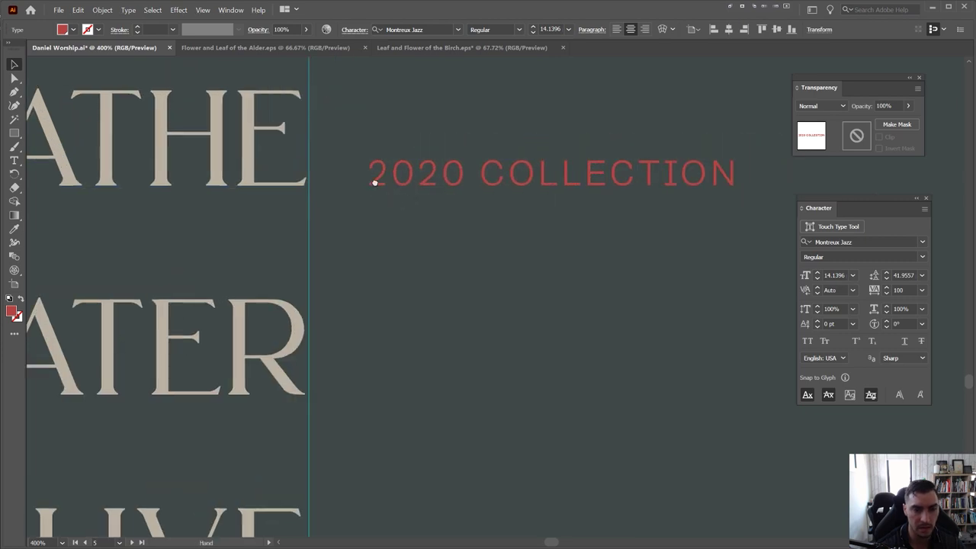
Retype the small red copy as the track number 01
double_click(361, 190)
key(ctrl+a)
text(0)
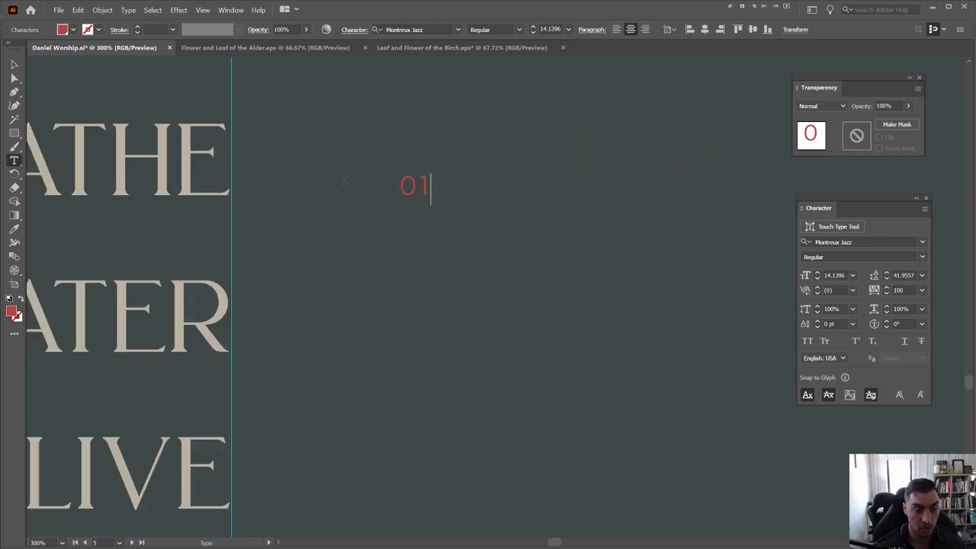
key(Escape)
double_click(417, 184)
drag(415, 185, 392, 170)
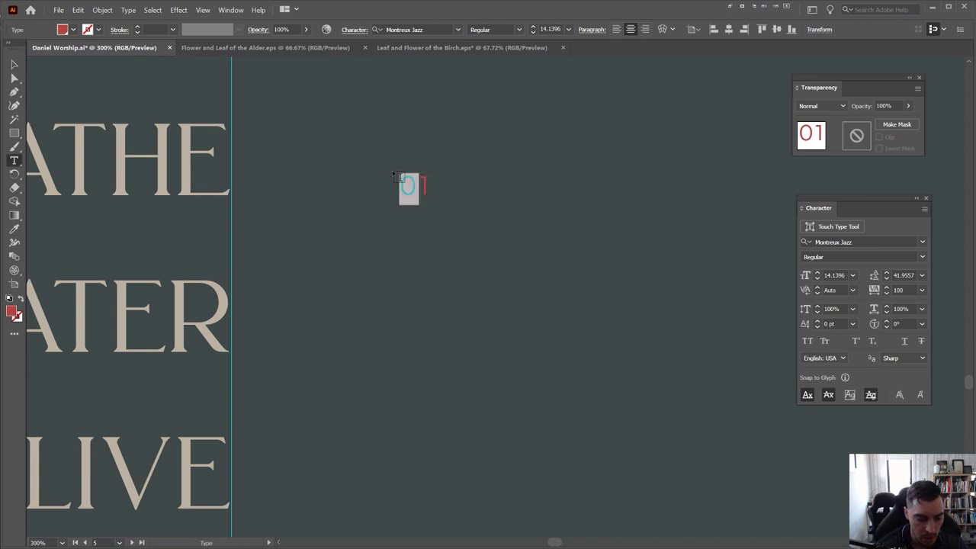
text(#)
key(ctrl+minus)
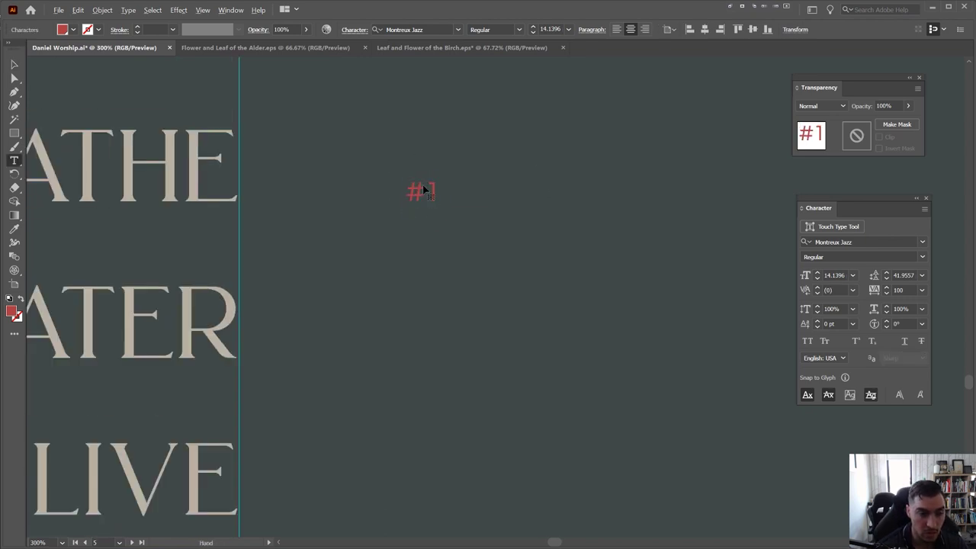
key(BackSpace)
text(0)
key(Escape)
Duplicate 01 down beside WATER, ALIVE and OCEAN, renumber them, and save
drag(417, 194, 415, 352)
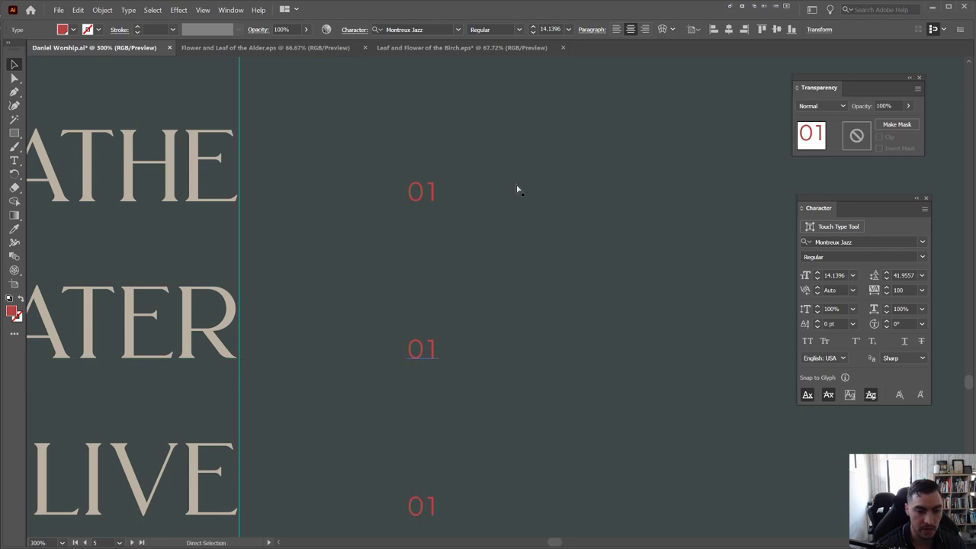
click(552, 205)
key(ctrl+minus)
key(ctrl+s)
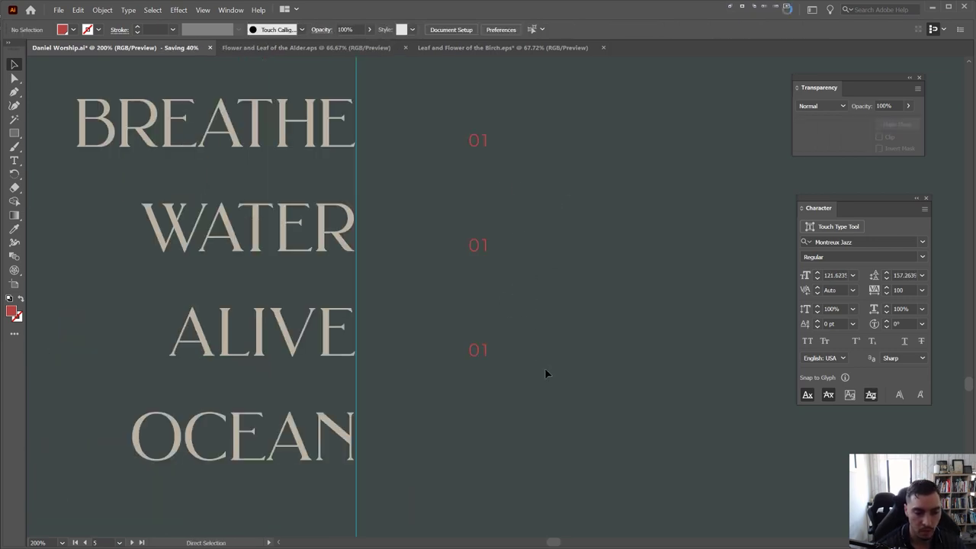
key(ctrl+z)
key(ctrl+d)
drag(544, 367, 519, 282)
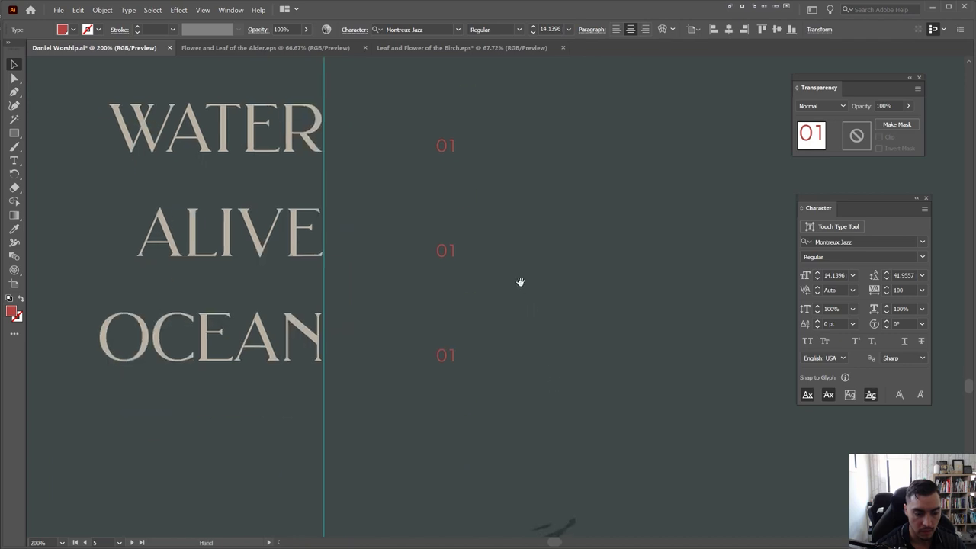
double_click(449, 355)
text(5)
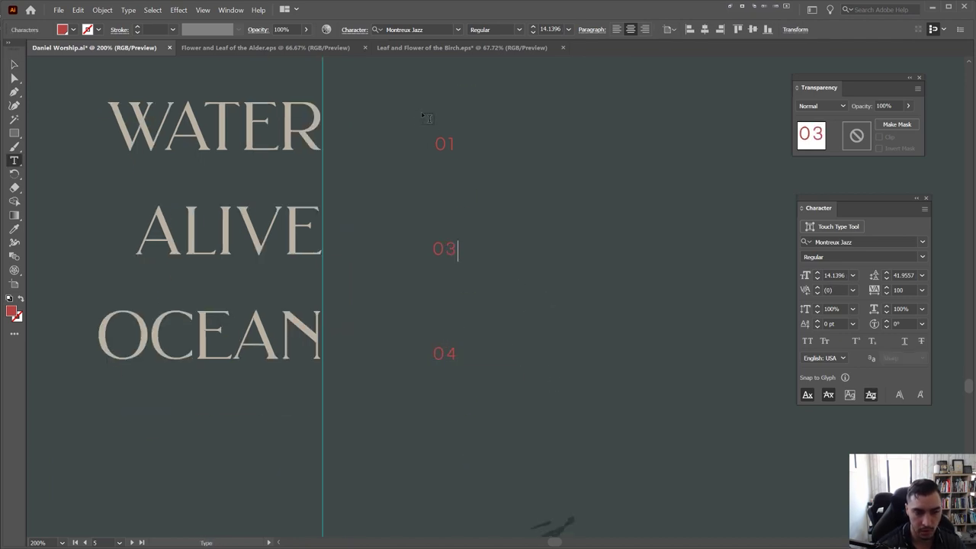
key(Escape)
Select all four red numbers and enlarge their font size slightly
key(ctrl+minus)
drag(551, 160, 397, 424)
key(ctrl+shift+period)
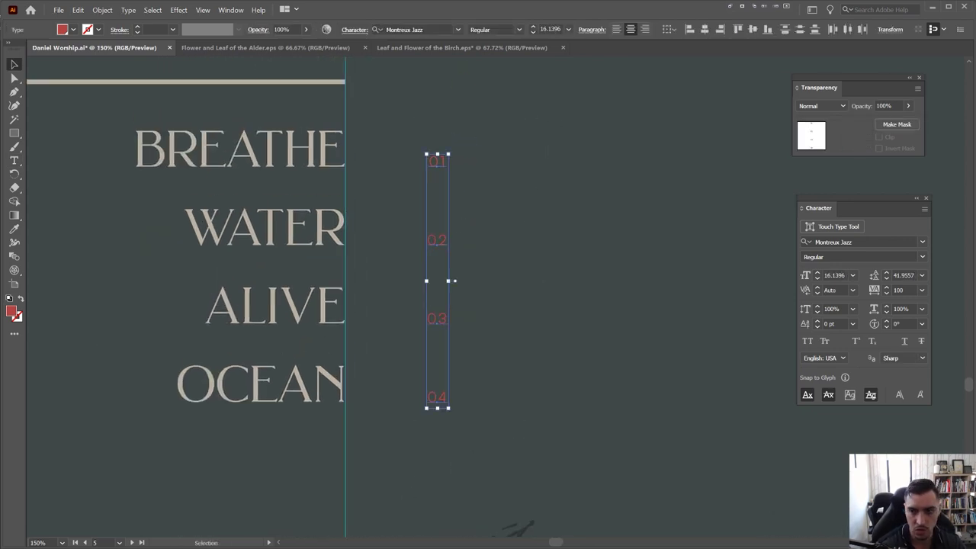
click(495, 29)
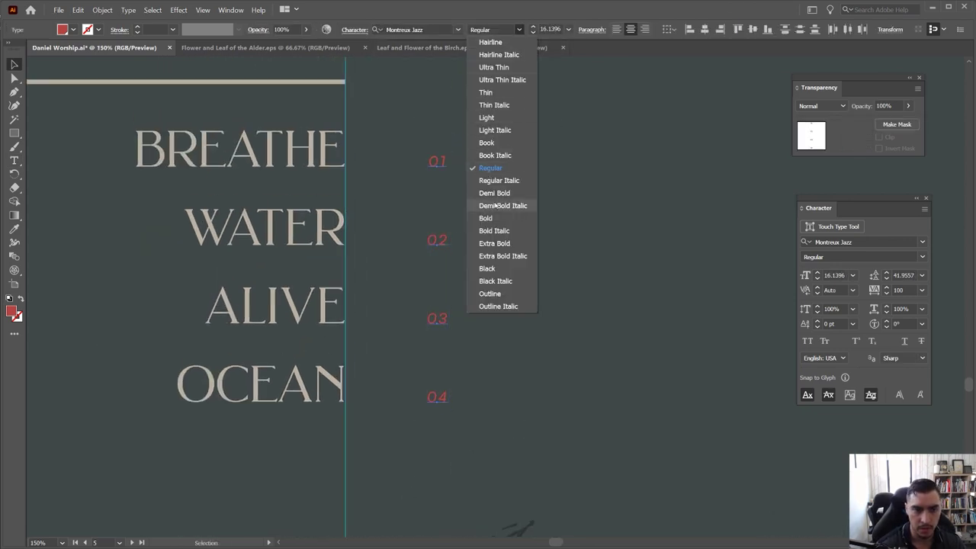
click(497, 198)
key(alt+Left)
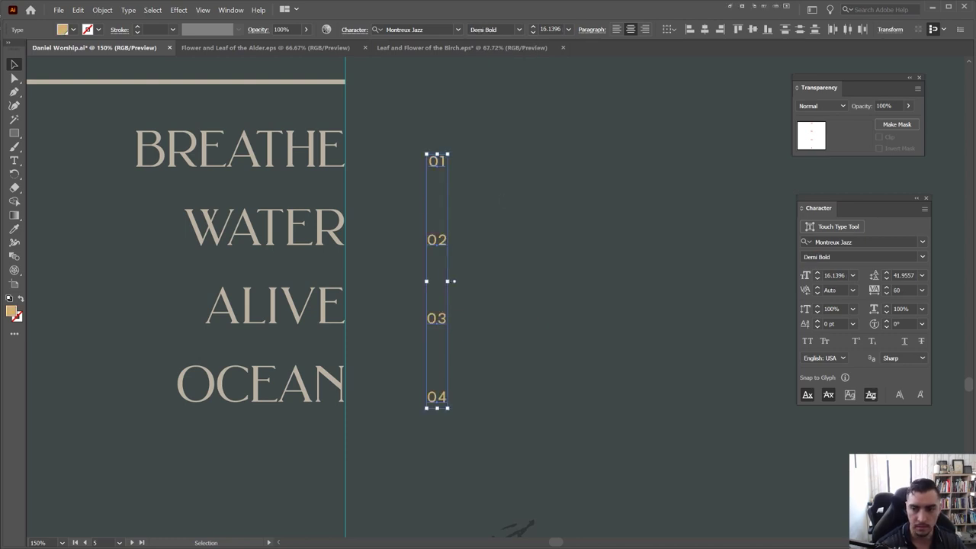
click(581, 153)
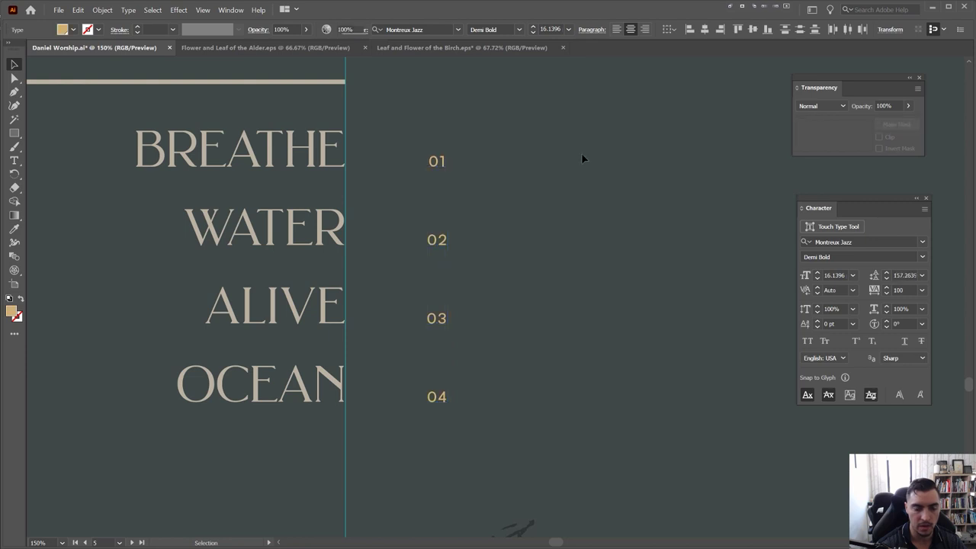
scroll(581, 152, down, 2)
click(518, 263)
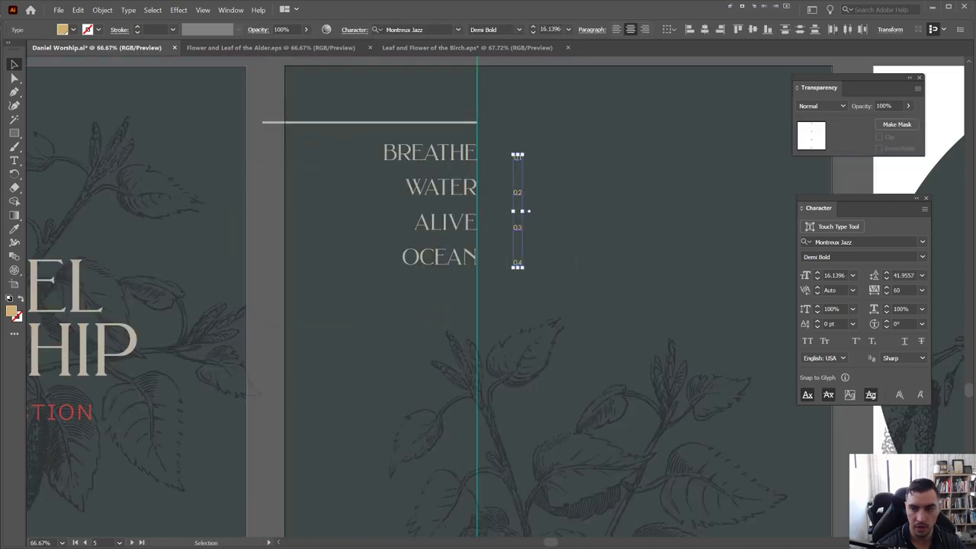
click(566, 161)
click(513, 274)
key(shift+Left)
key(shift+Left)
key(shift+Left)
key(shift+Left)
key(shift+Left)
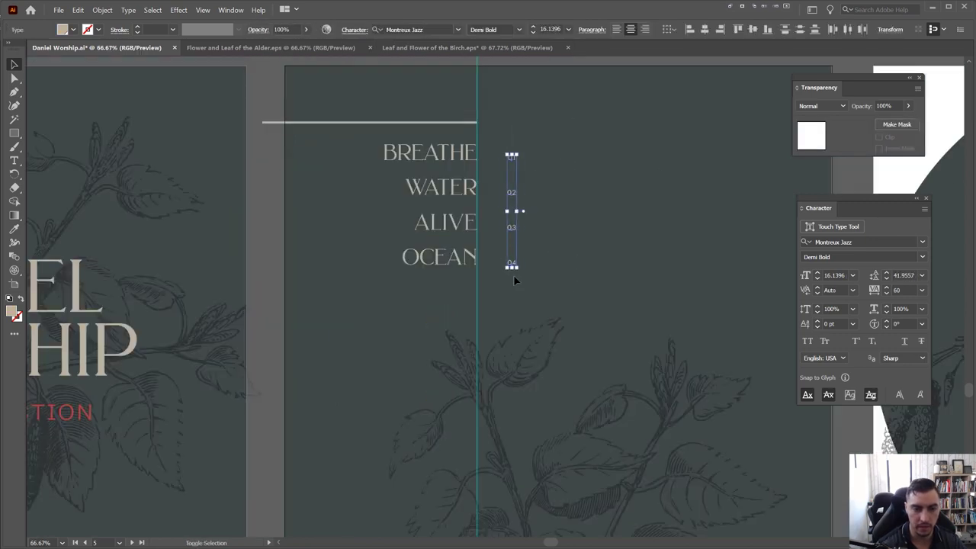
scroll(532, 152, up, 2)
click(548, 161)
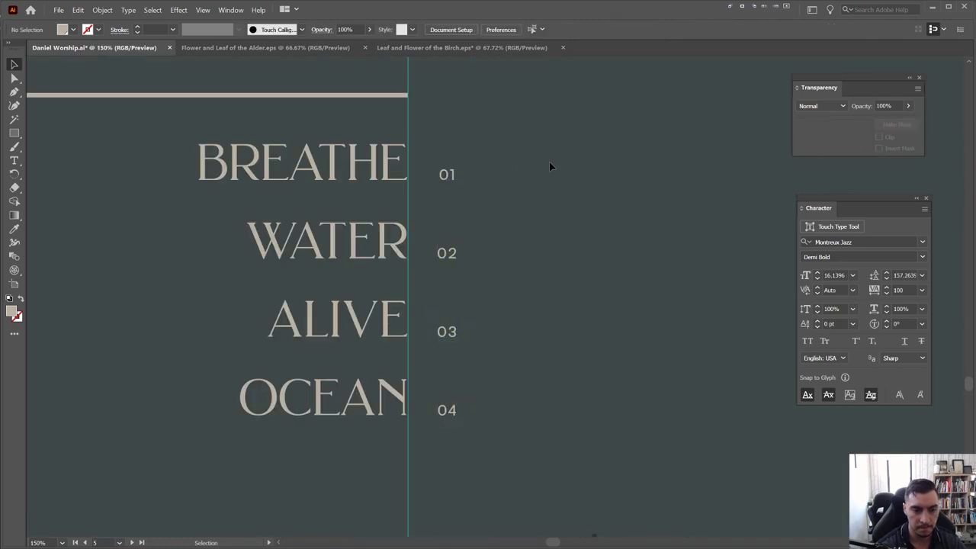
scroll(549, 161, down, 3)
drag(551, 159, 549, 162)
scroll(491, 257, up, 3)
scroll(414, 319, up, 3)
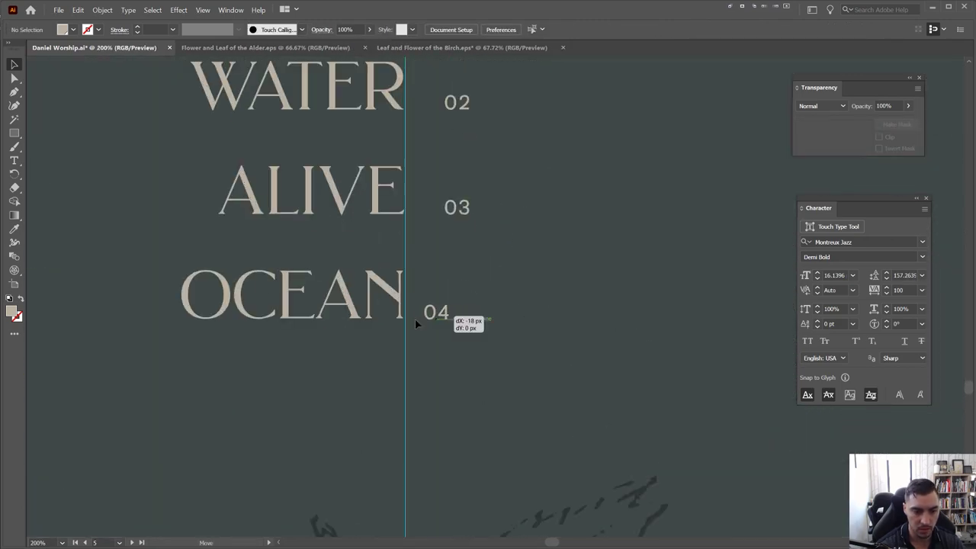
click(451, 312)
click(530, 297)
scroll(488, 256, down, 3)
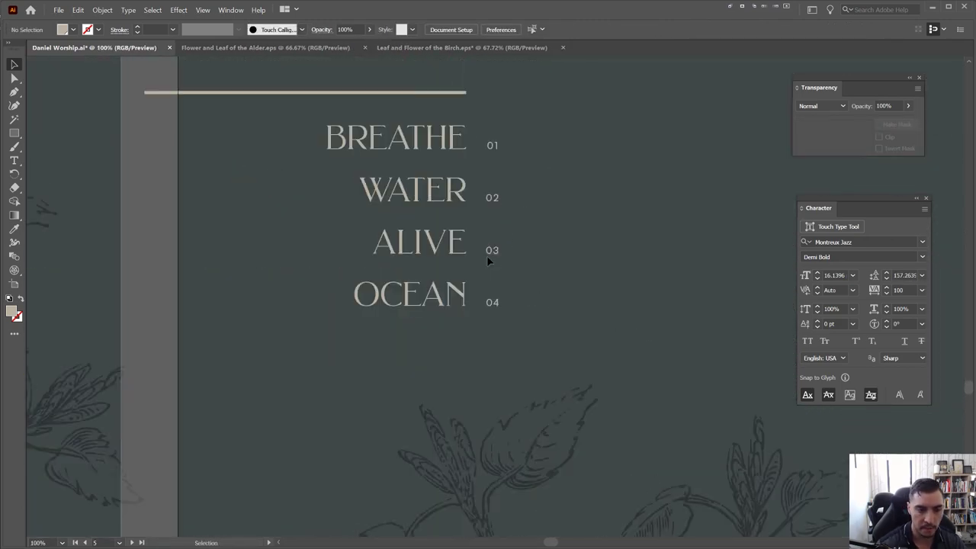
scroll(492, 270, down, 2)
drag(571, 223, 503, 167)
scroll(503, 168, down, 1)
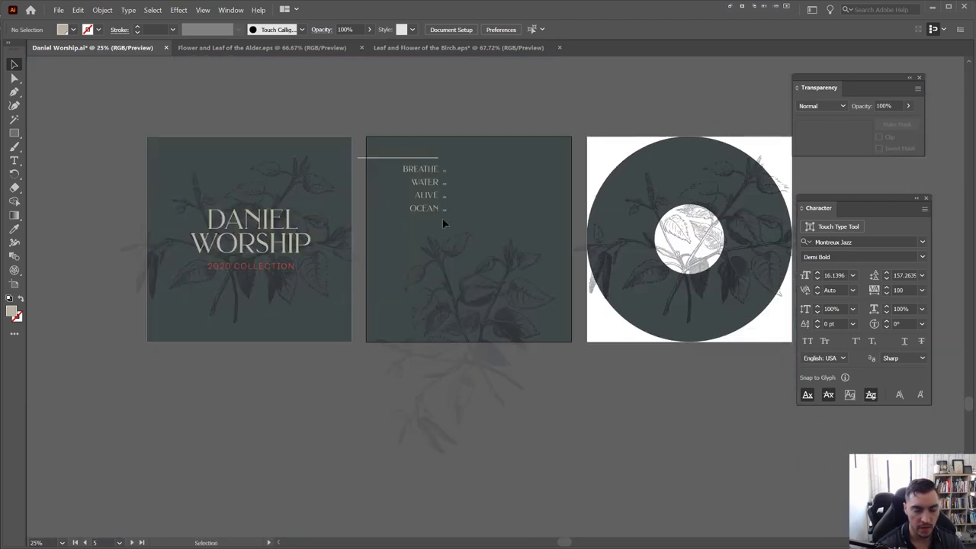
drag(537, 128, 443, 153)
Draw a large circle, 1248 px wide, centred on the dark disc
scroll(645, 191, up, 1)
scroll(484, 191, up, 1)
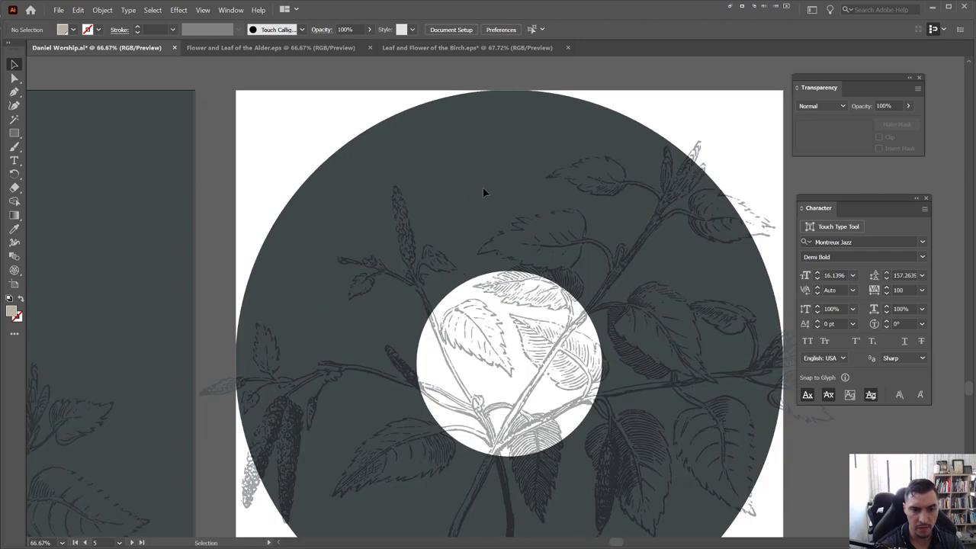
drag(483, 191, 598, 194)
scroll(598, 194, down, 1)
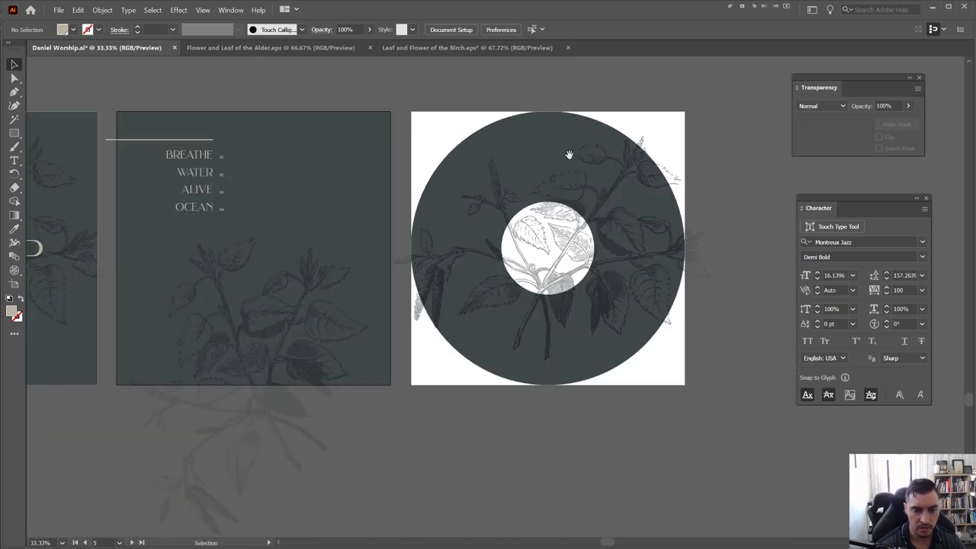
drag(571, 154, 403, 198)
scroll(403, 199, up, 1)
key(l)
drag(377, 339, 394, 313)
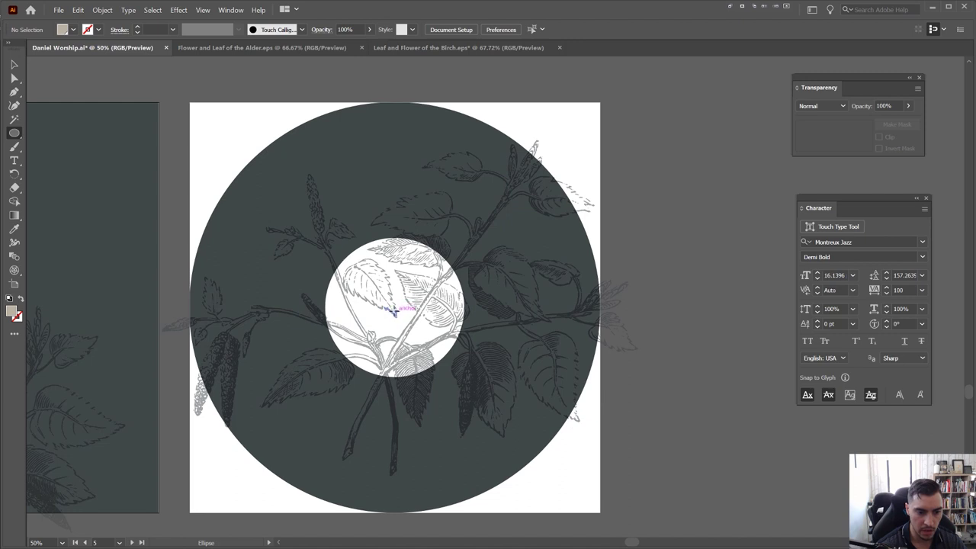
drag(394, 309, 556, 491)
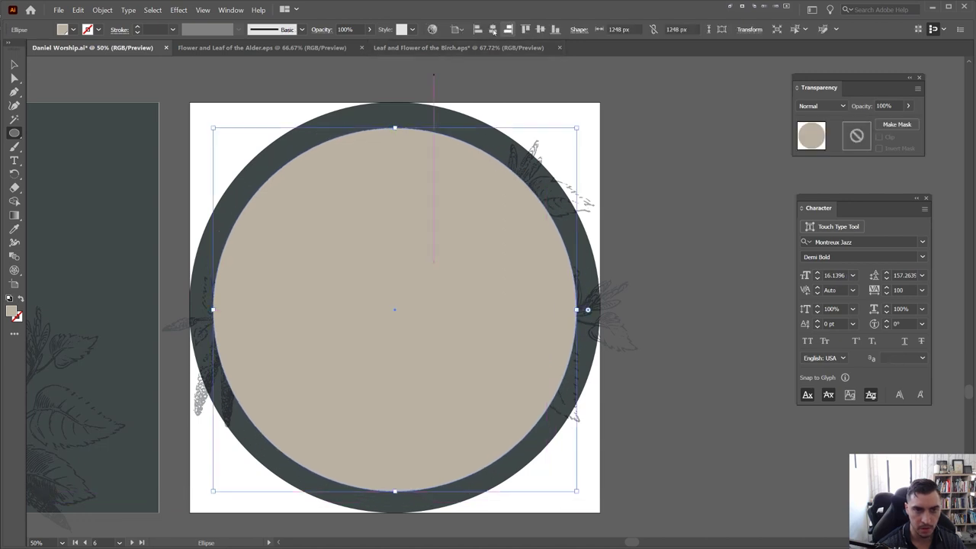
Swap the circle to no fill and give it the tracklist rule's light 5 pt stroke
key(v)
click(653, 152)
click(436, 184)
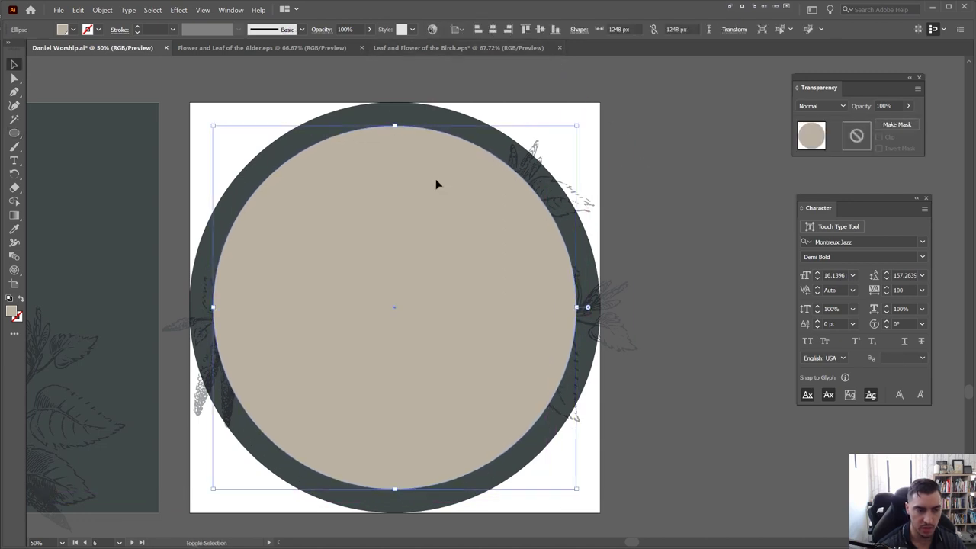
key(shift+x)
drag(199, 122, 574, 157)
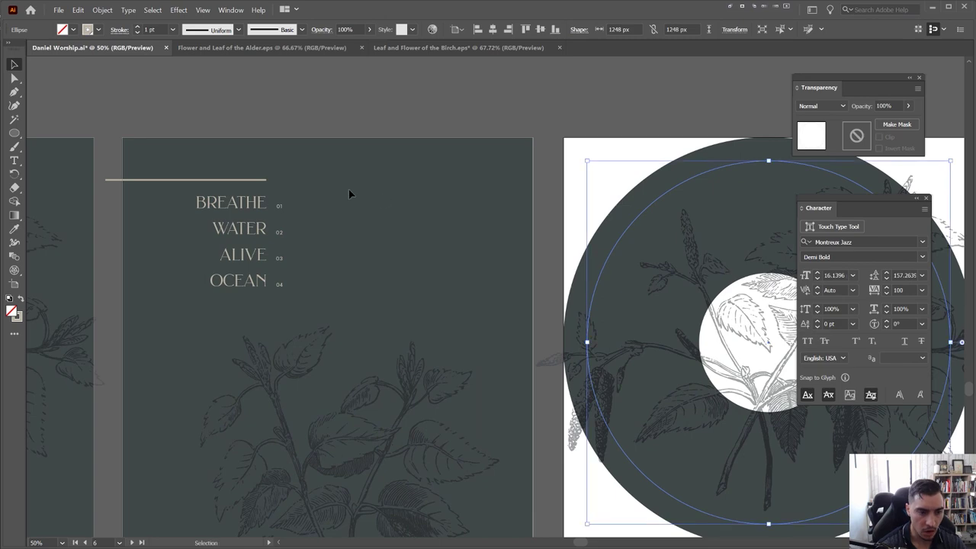
key(i)
click(259, 177)
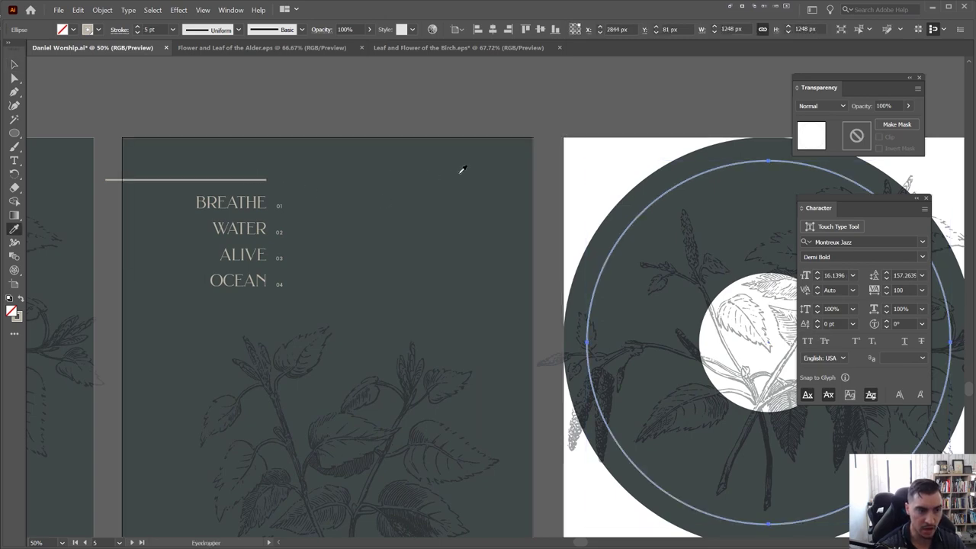
scroll(222, 179, up, 1)
scroll(125, 179, right, 5)
scroll(488, 158, down, 1)
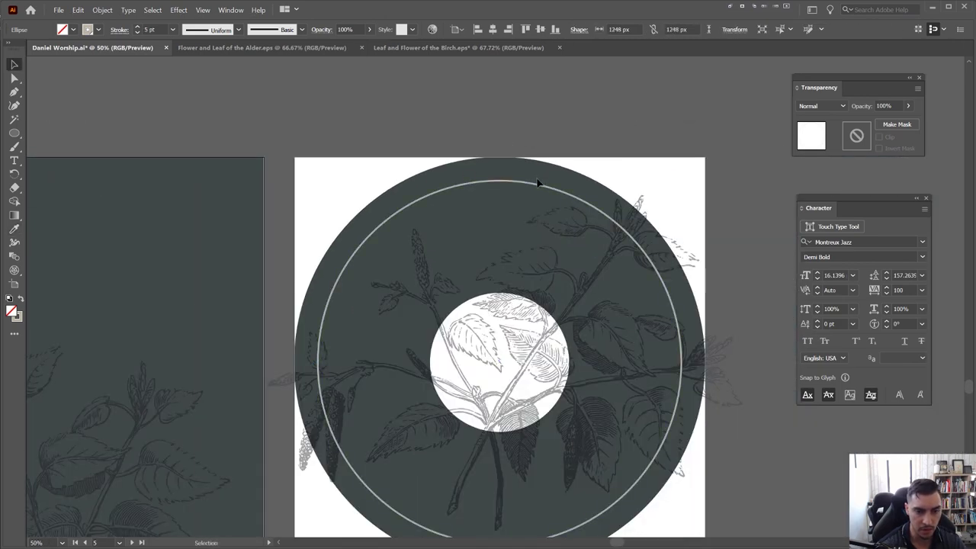
key(v)
scroll(526, 184, down, 2)
scroll(526, 184, right, 1)
Delete the ring's bottom anchor point to open it into an arc
key(a)
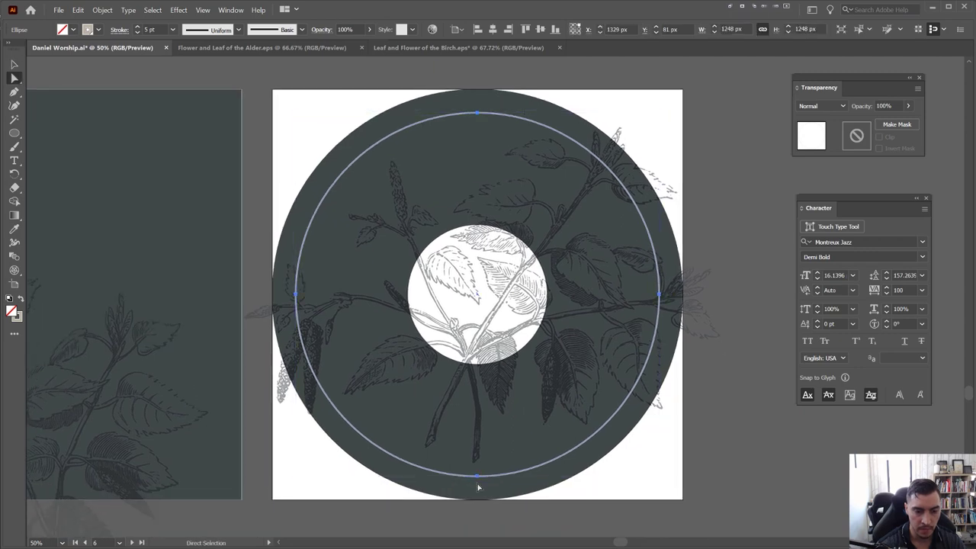
click(479, 482)
click(478, 474)
scroll(478, 473, up, 4)
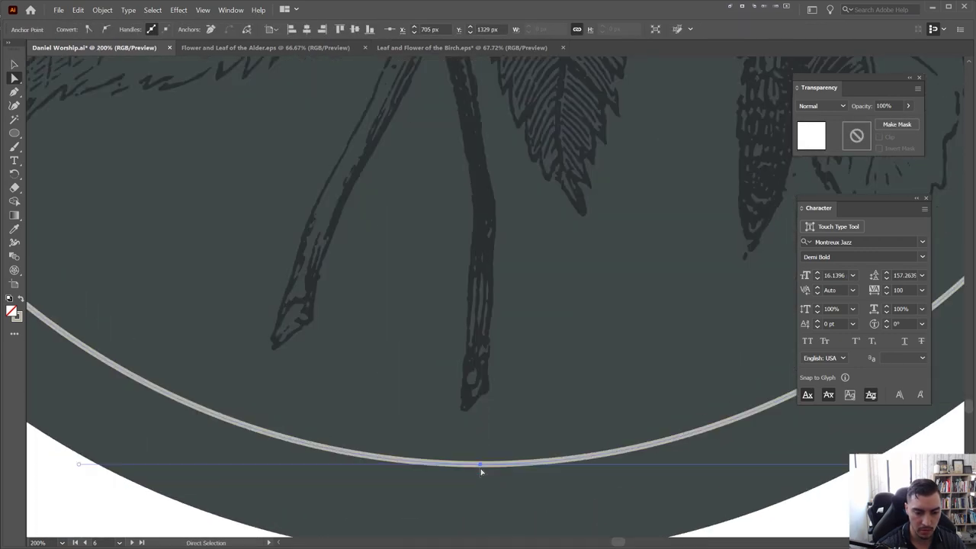
key(Delete)
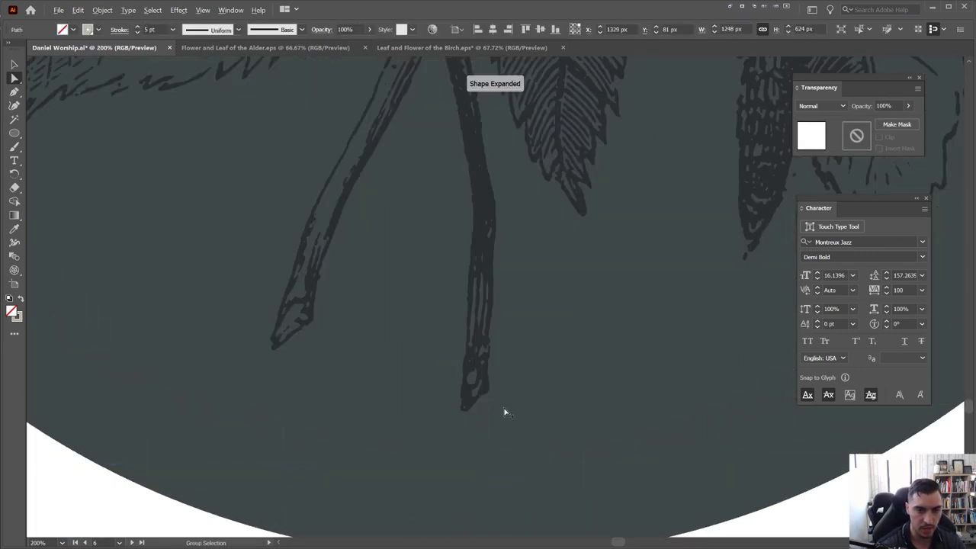
scroll(503, 409, down, 6)
scroll(536, 159, up, 2)
drag(627, 143, 529, 177)
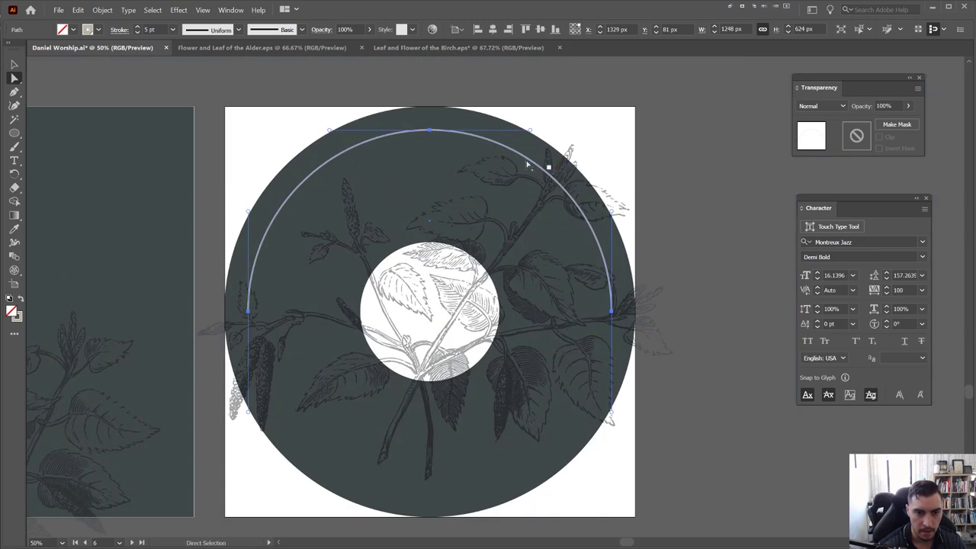
Delete the arc's right endpoint to shorten it to the upper-left side
key(c)
key(a)
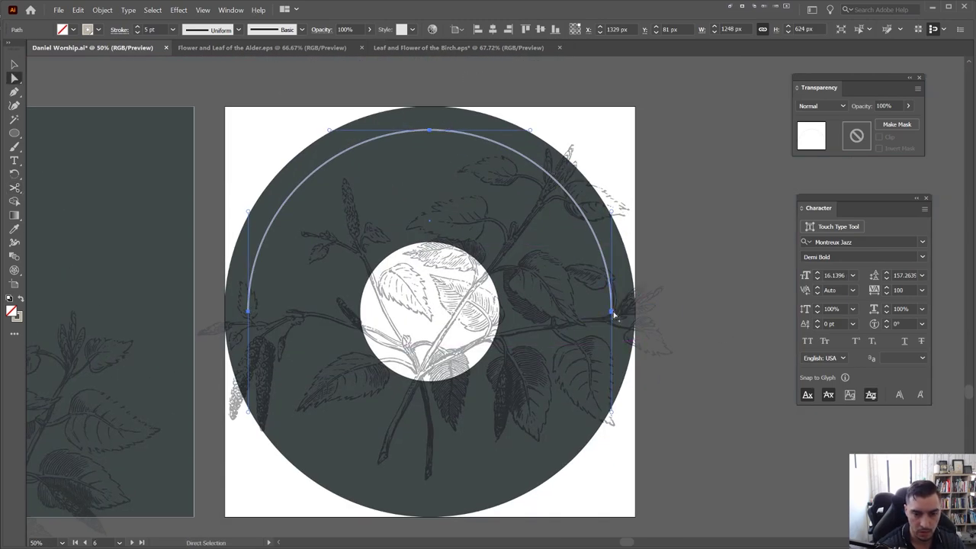
click(610, 311)
scroll(611, 311, up, 3)
key(Delete)
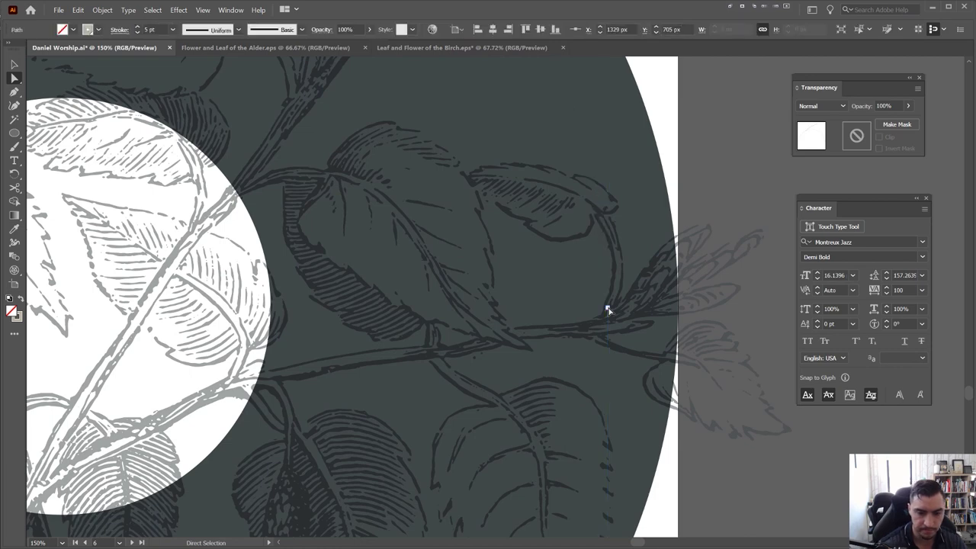
scroll(607, 309, down, 5)
scroll(435, 190, up, 2)
click(435, 190)
scroll(442, 186, up, 2)
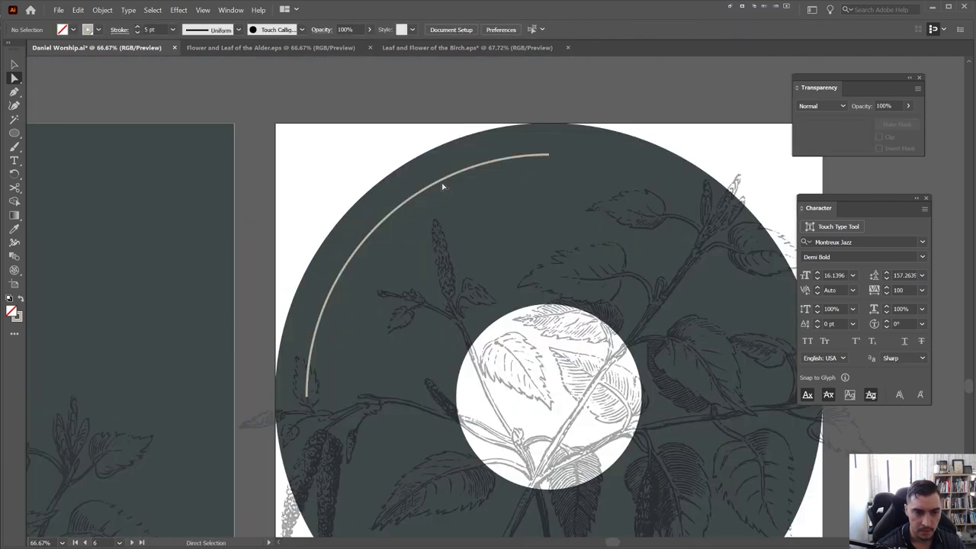
Cut the arc with Scissors near its upper left
click(398, 214)
key(c)
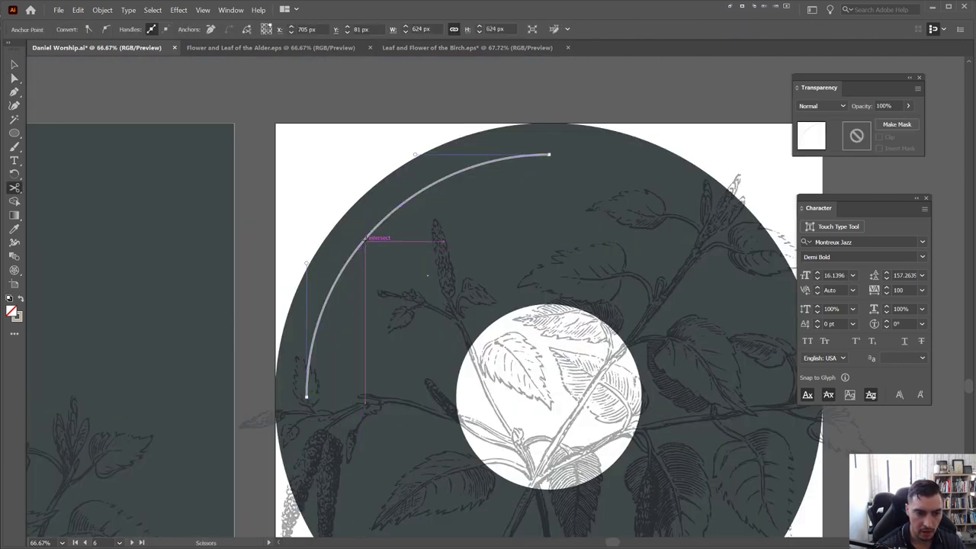
scroll(358, 251, up, 1)
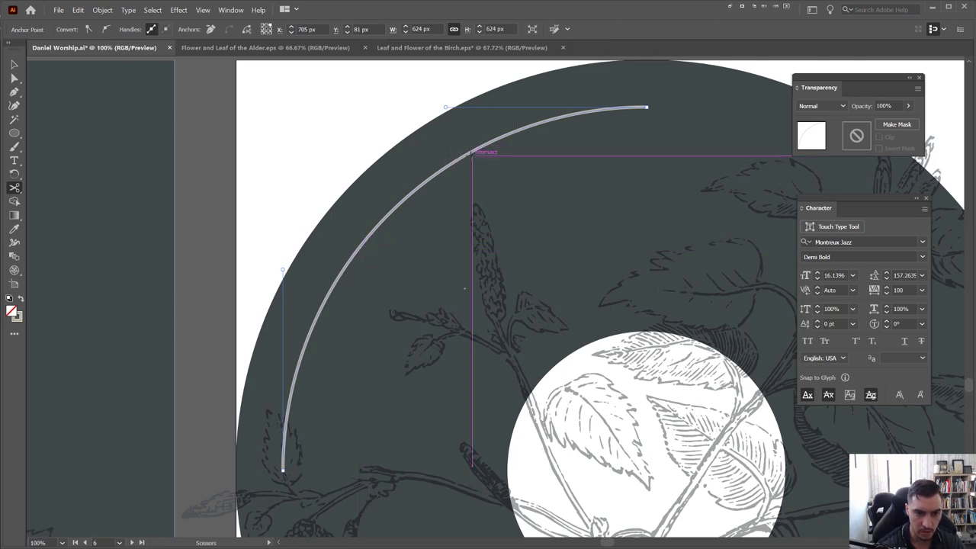
click(464, 154)
Nudge the short upper arc piece slightly away from the main arc
key(v)
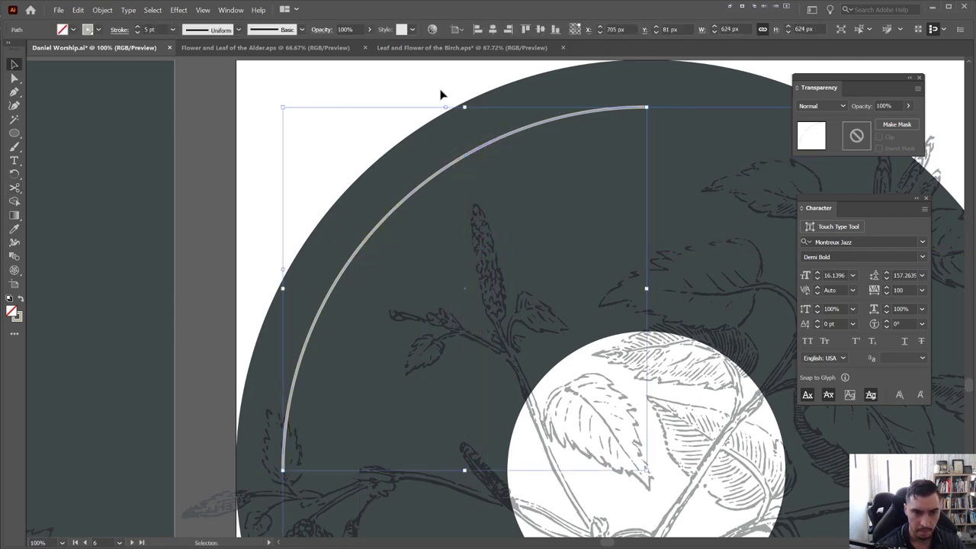
click(490, 153)
click(495, 142)
scroll(496, 141, up, 2)
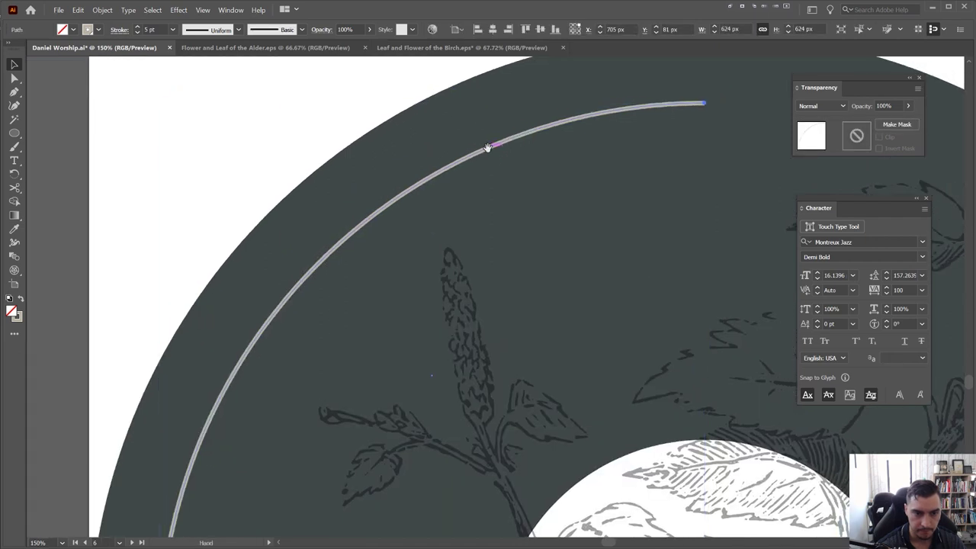
click(416, 80)
key(v)
click(454, 170)
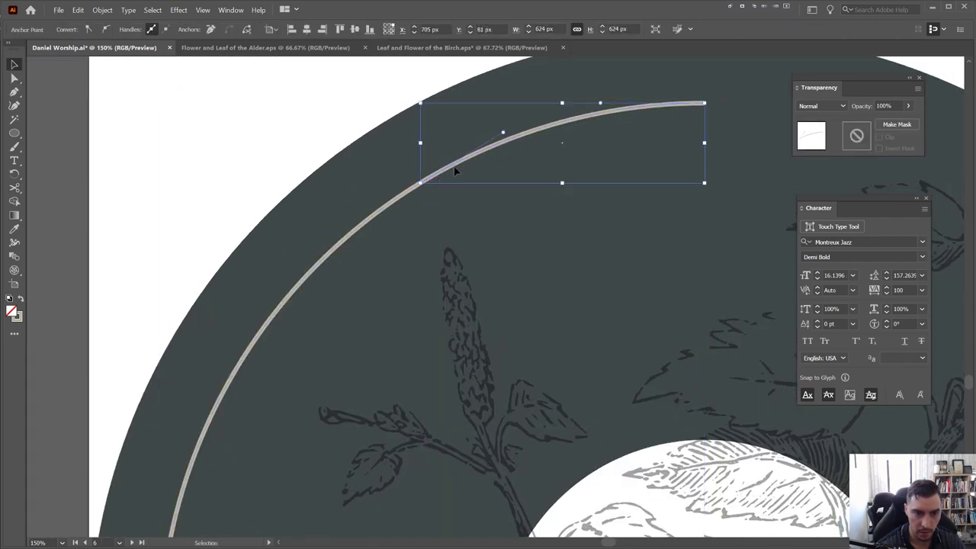
click(532, 144)
drag(531, 144, 531, 150)
scroll(525, 157, down, 2)
Place type-on-a-path placeholder text along the disc's upper arc
key(t)
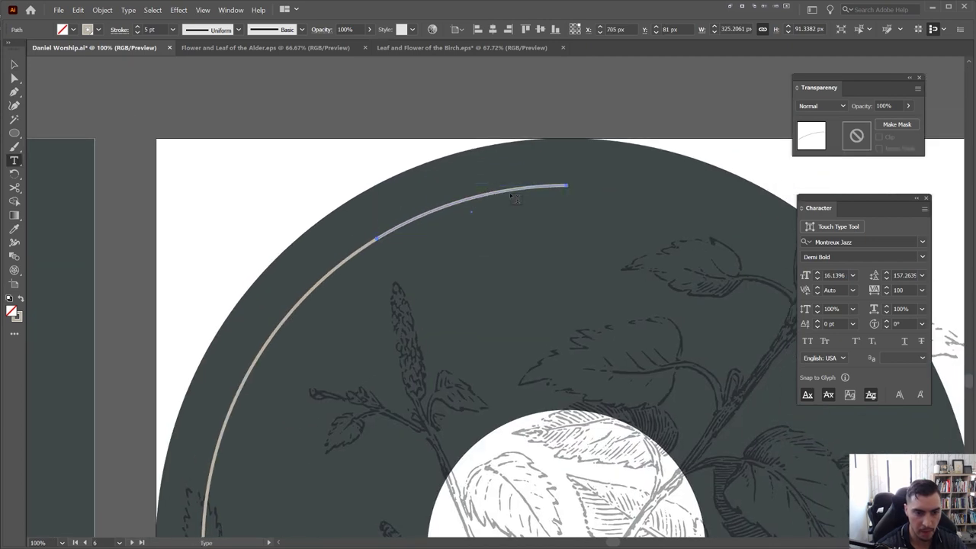
scroll(511, 194, up, 1)
drag(14, 161, 78, 171)
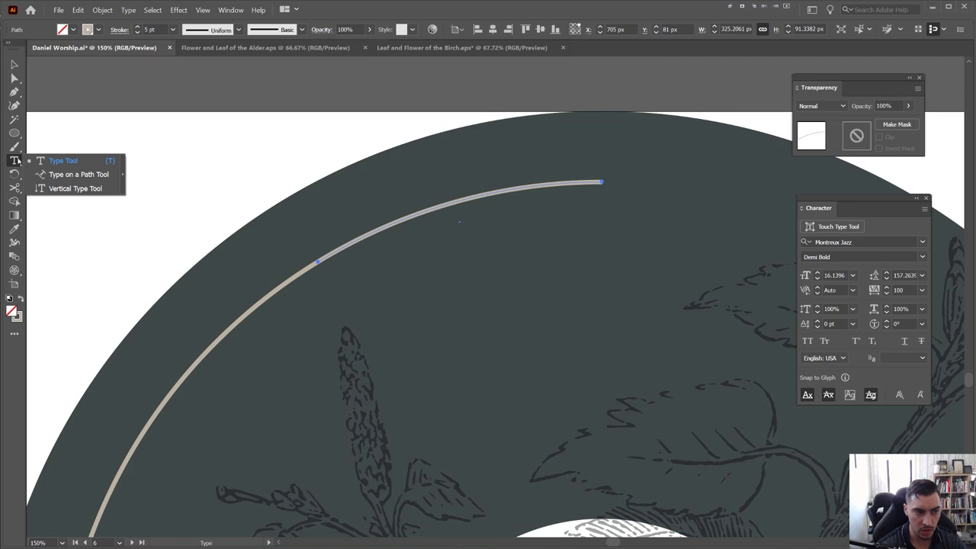
click(61, 177)
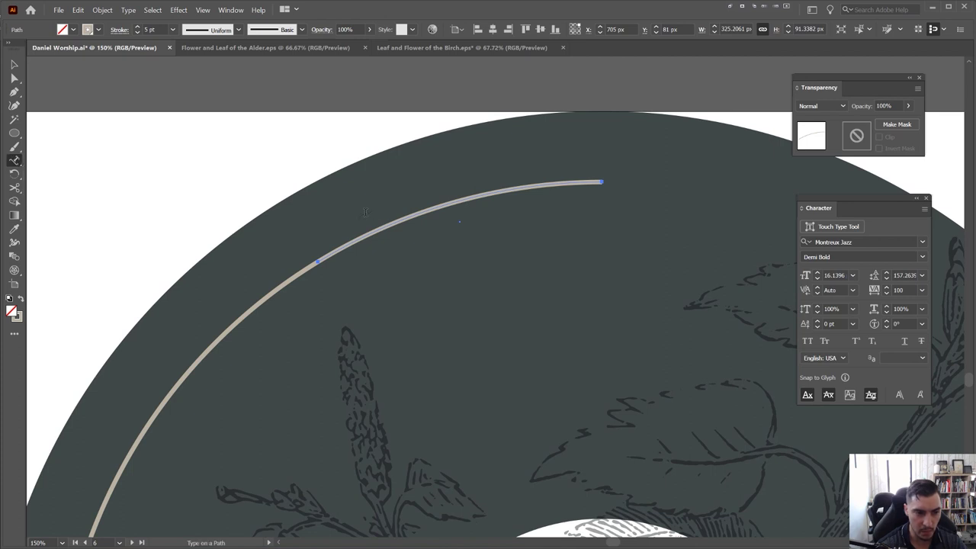
scroll(385, 226, up, 4)
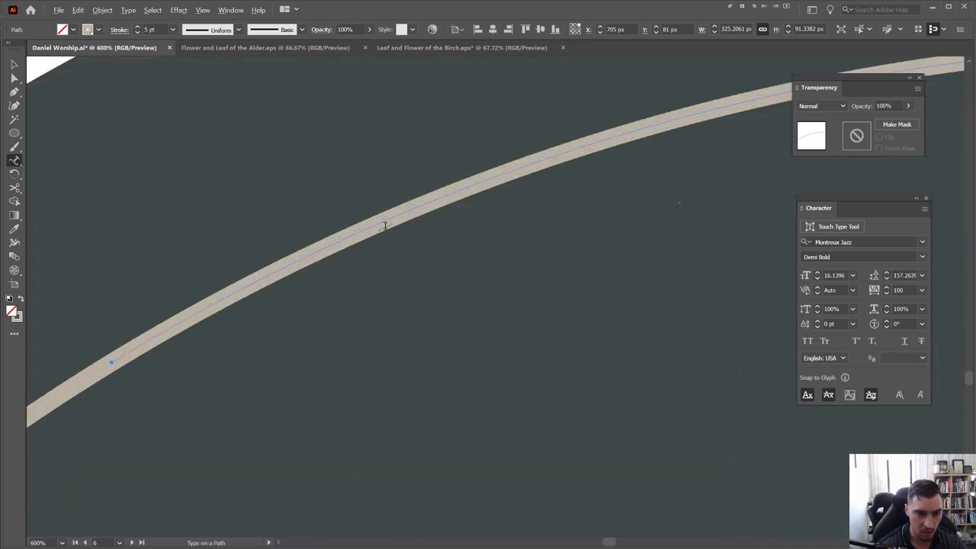
click(385, 221)
scroll(391, 221, down, 4)
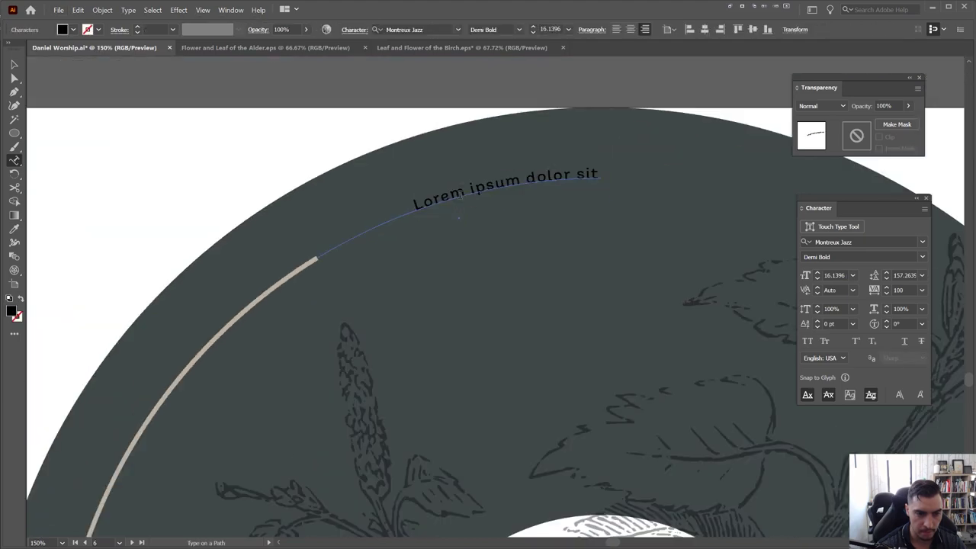
Replace the placeholder path text with '2020 COLLECTIO'
key(ctrl+a)
scroll(458, 195, down, 5)
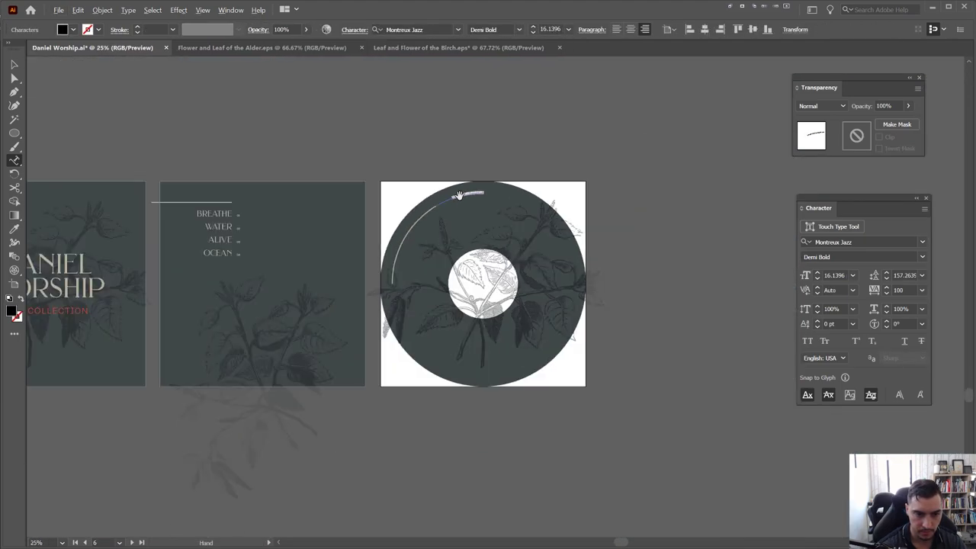
scroll(458, 196, up, 3)
scroll(458, 195, up, 1)
click(473, 190)
key(ctrl+a)
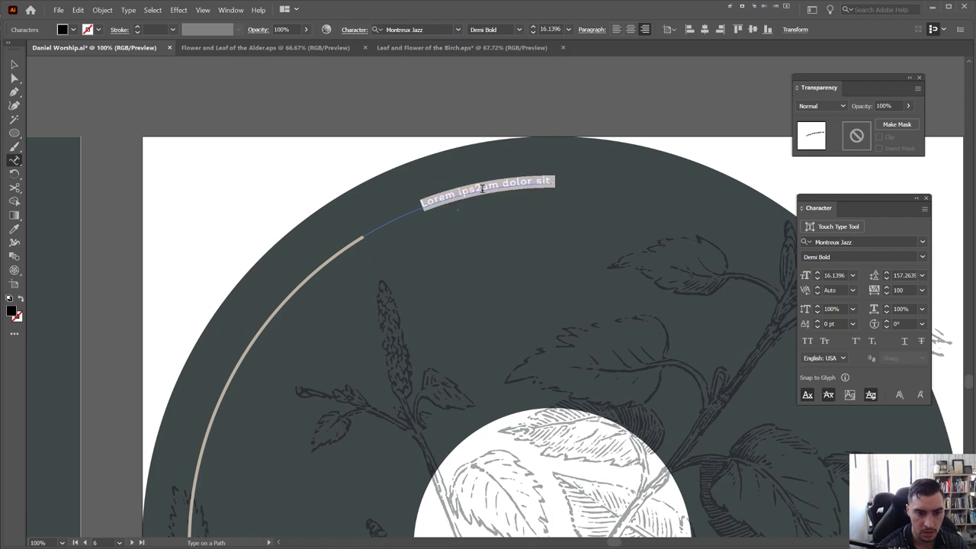
text(2020)
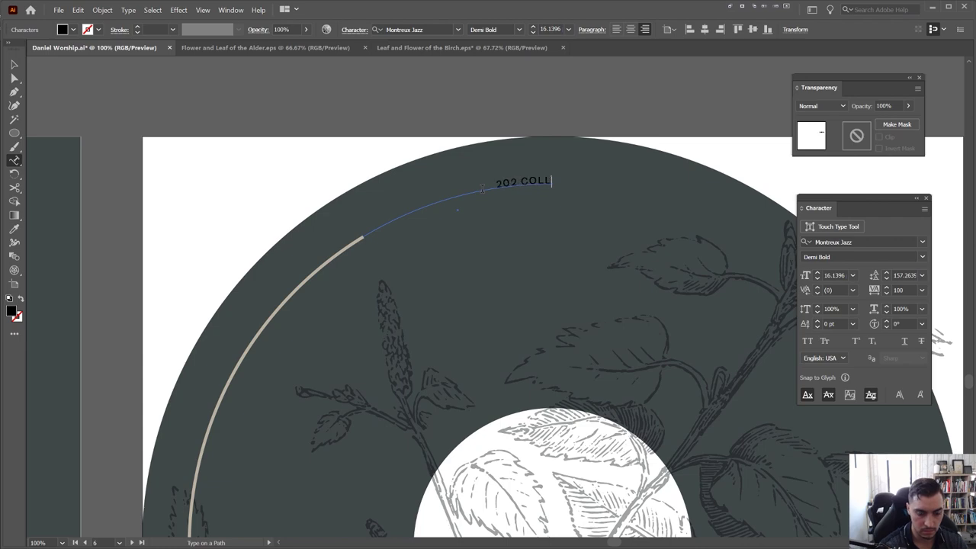
text(COLLECTIO)
key(Escape)
Copy the red 2020 COLLECTION style from the cover onto the curved text with the Eyedropper
scroll(457, 209, down, 3)
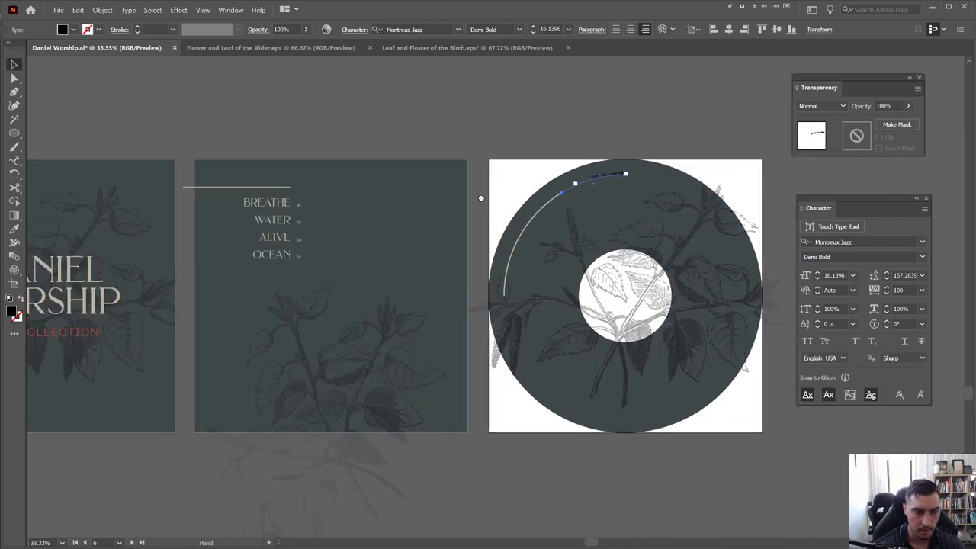
drag(49, 345, 171, 325)
key(i)
click(183, 314)
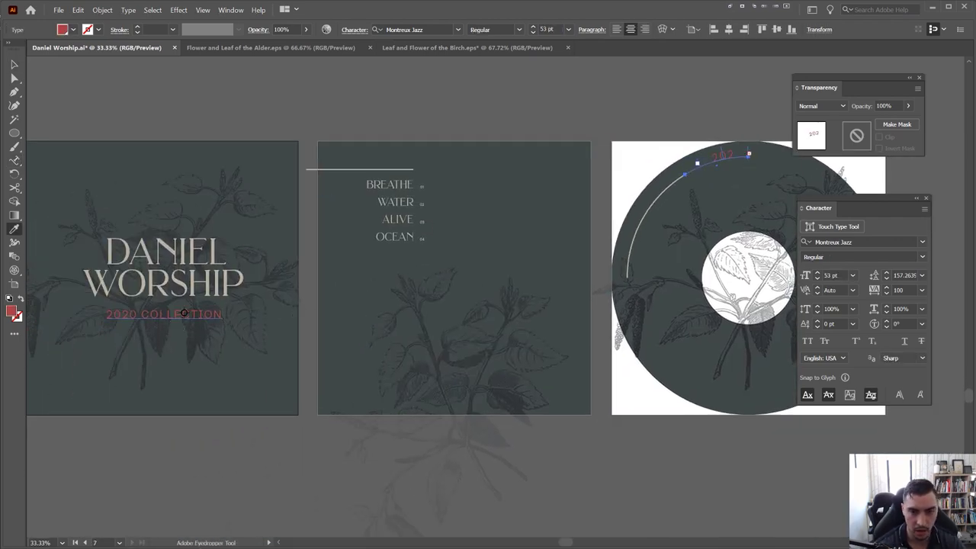
Slide the curved text's start left along the arc and resize it to 29 pt
key(ctrl+1)
key(v)
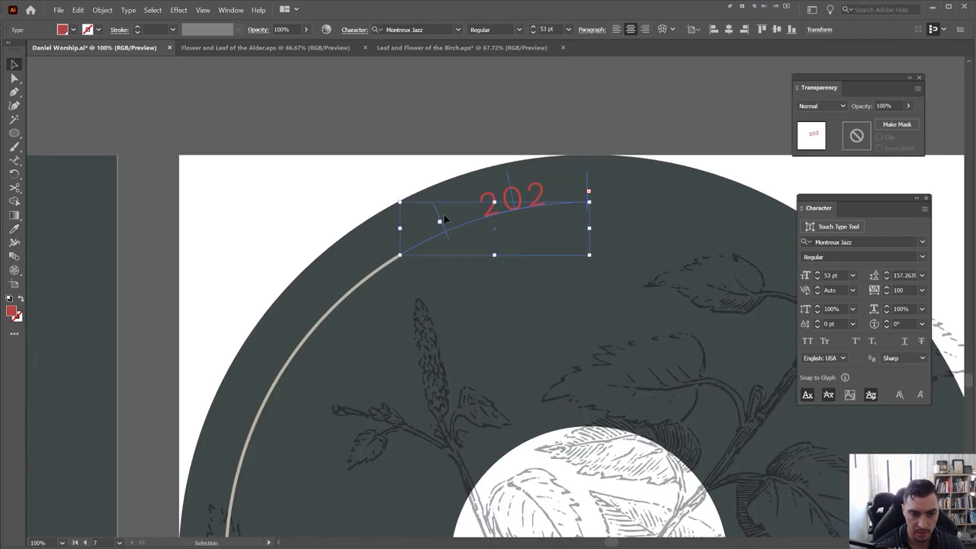
drag(438, 215, 306, 292)
key(ctrl+shift+comma)
key(ctrl+shift+comma)
key(ctrl+shift+comma)
key(ctrl+shift+comma)
key(ctrl+shift+comma)
key(ctrl+shift+comma)
key(ctrl+shift+comma)
key(ctrl+shift+comma)
key(ctrl+shift+comma)
key(ctrl+shift+comma)
key(ctrl+shift+comma)
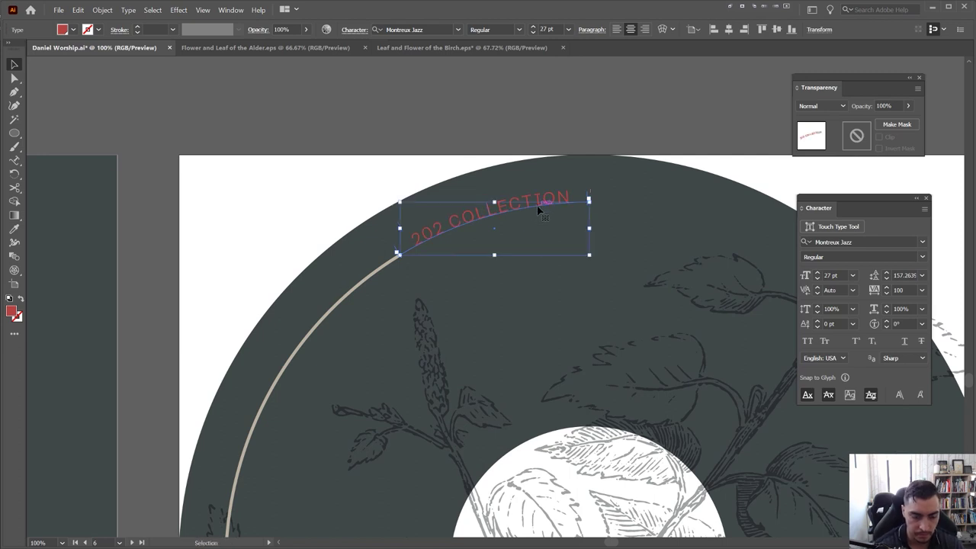
key(ctrl+shift+period)
key(ctrl+equal)
Add the missing 0 so the curved text reads 2020 COLLECTION
key(t)
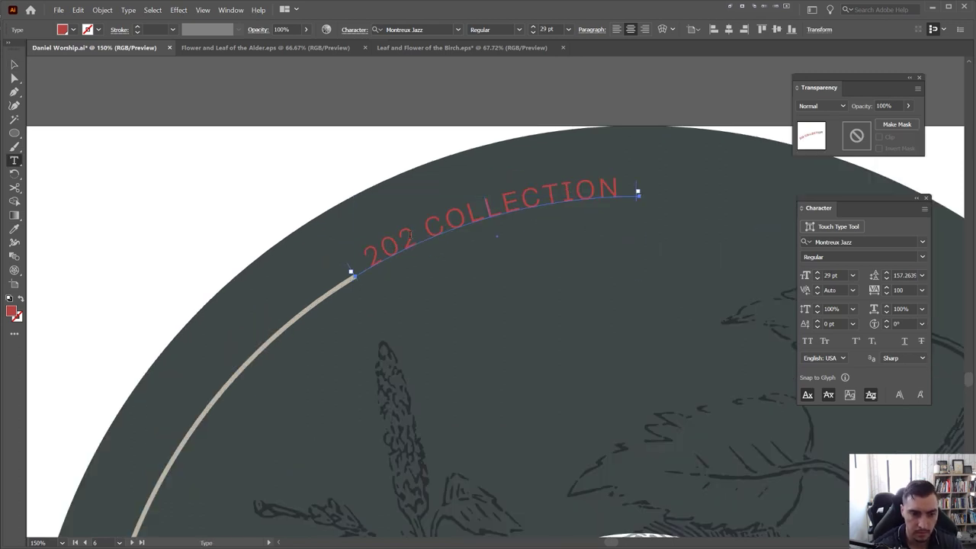
click(409, 236)
text(0)
key(Escape)
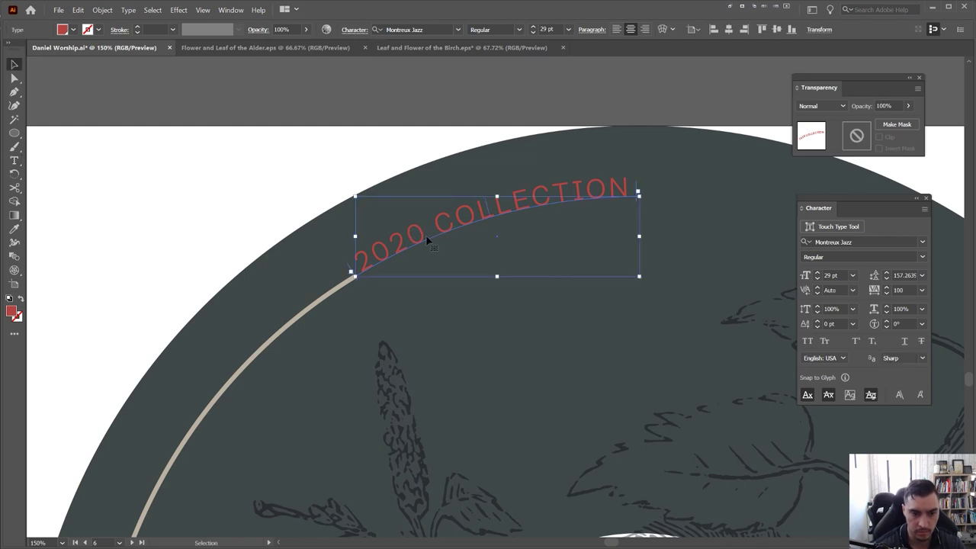
Tighten the tracking to 40 and shift the text start further along the arc
key(alt+Left)
key(alt+Left)
key(alt+Left)
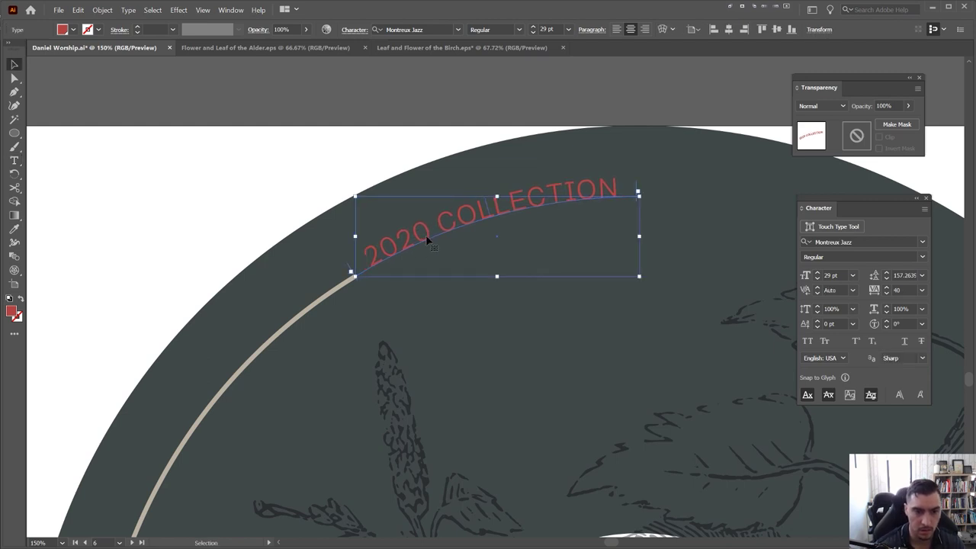
scroll(352, 278, up, 1)
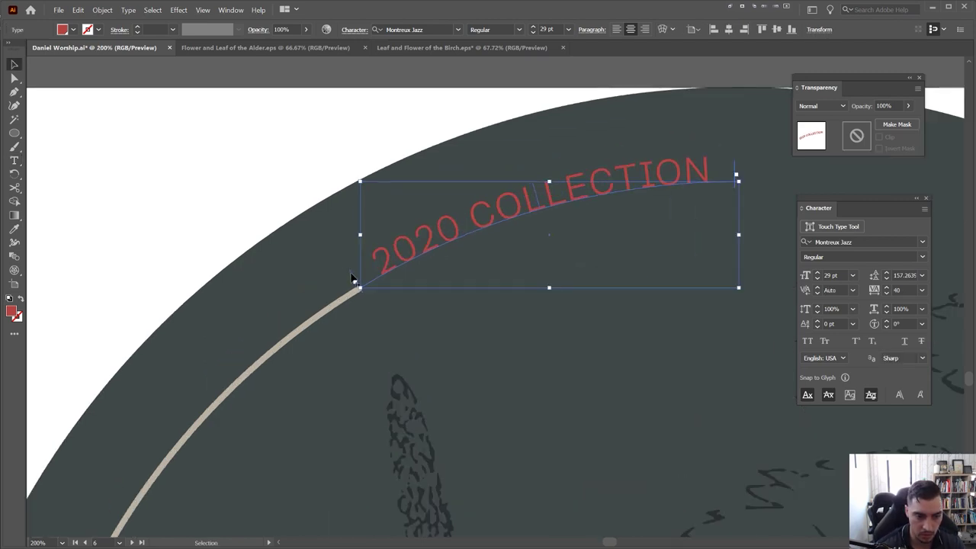
drag(353, 279, 391, 260)
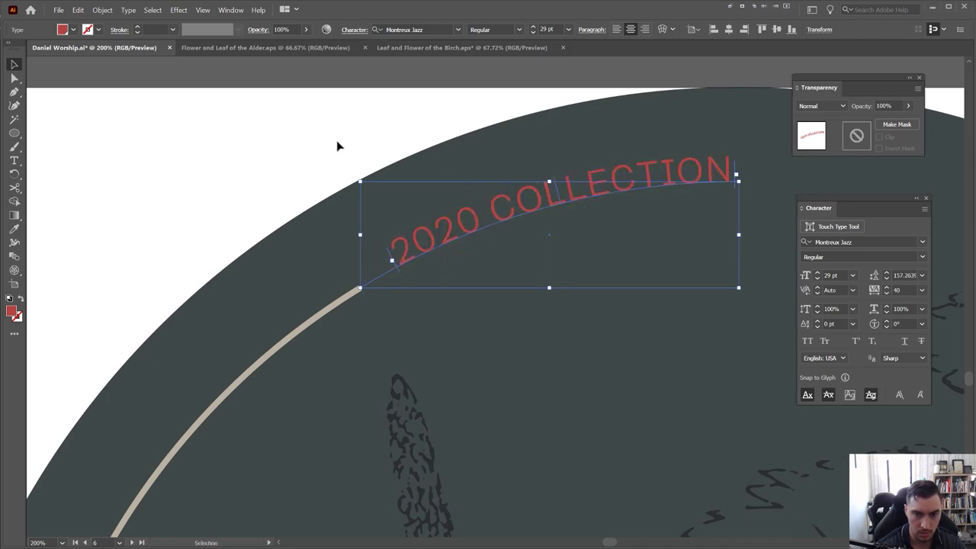
Compare the curved text with the beige arc line, undoing an accidental text move
click(338, 145)
scroll(333, 144, down, 5)
scroll(373, 151, left, 2)
scroll(414, 157, up, 4)
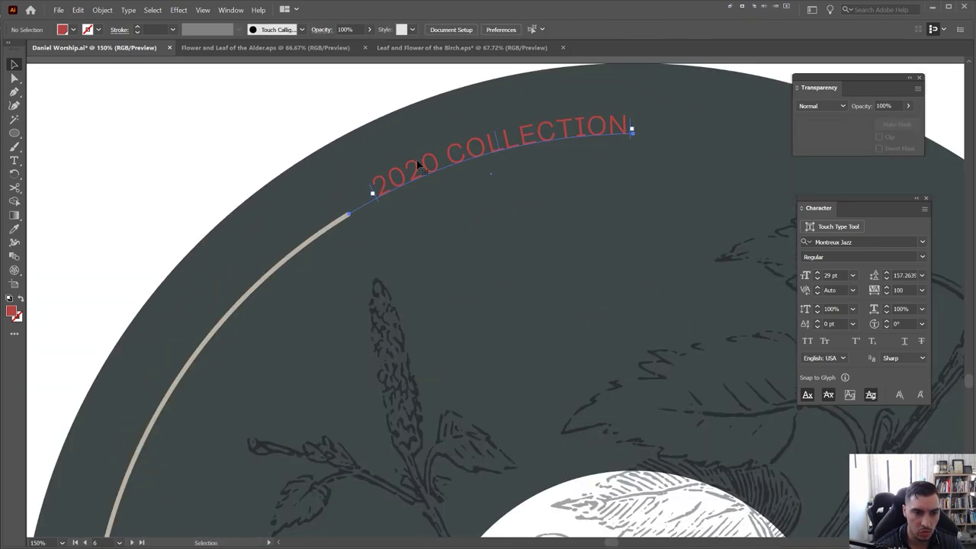
click(418, 164)
scroll(423, 166, up, 2)
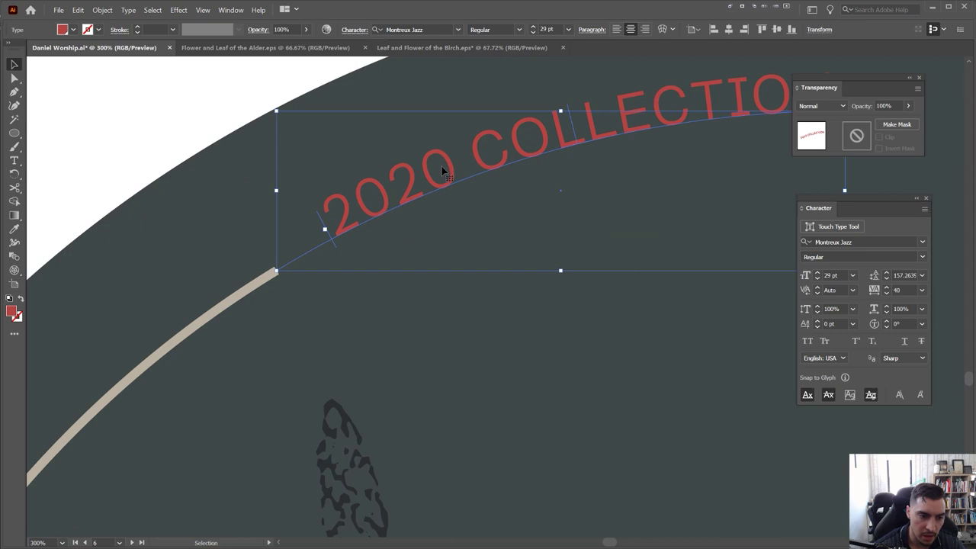
click(242, 292)
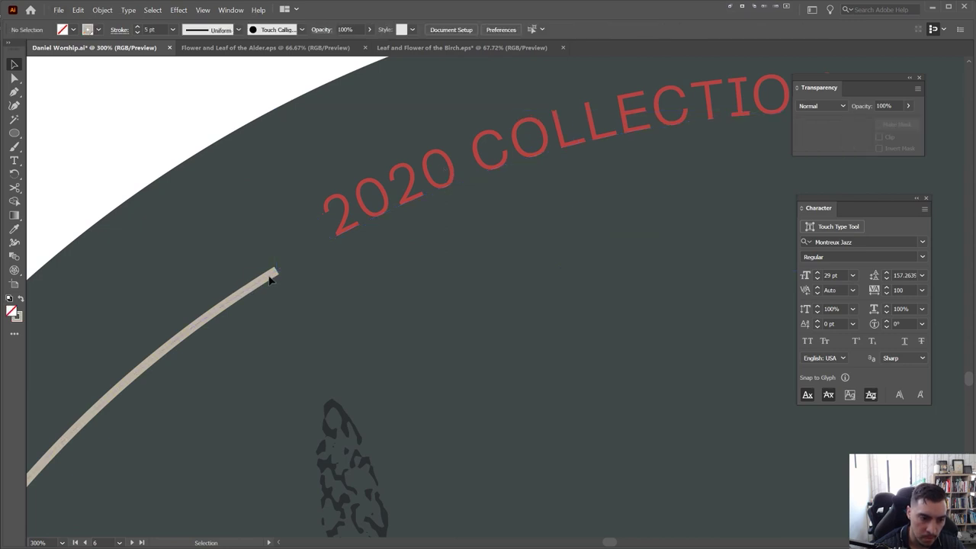
click(271, 279)
scroll(263, 286, down, 2)
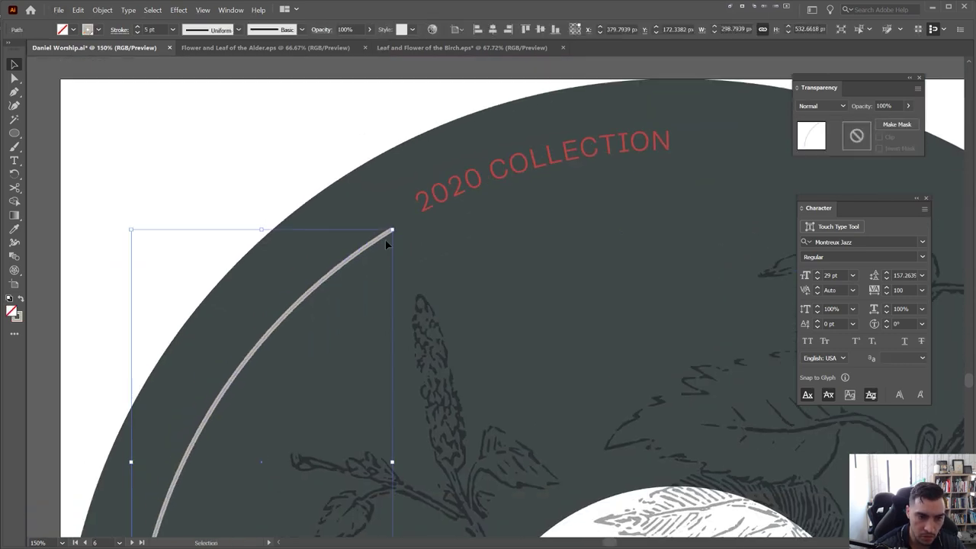
scroll(385, 240, up, 1)
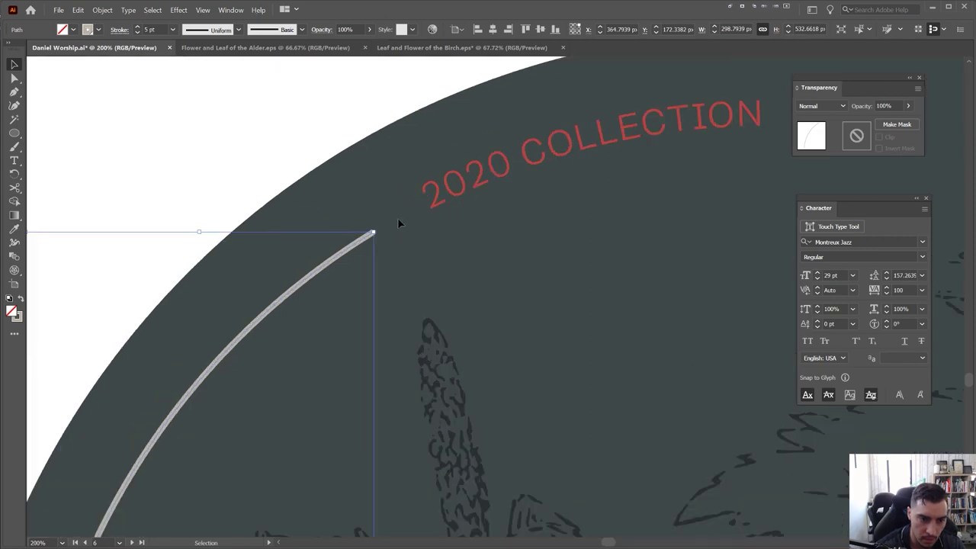
drag(471, 189, 428, 212)
key(ctrl+z)
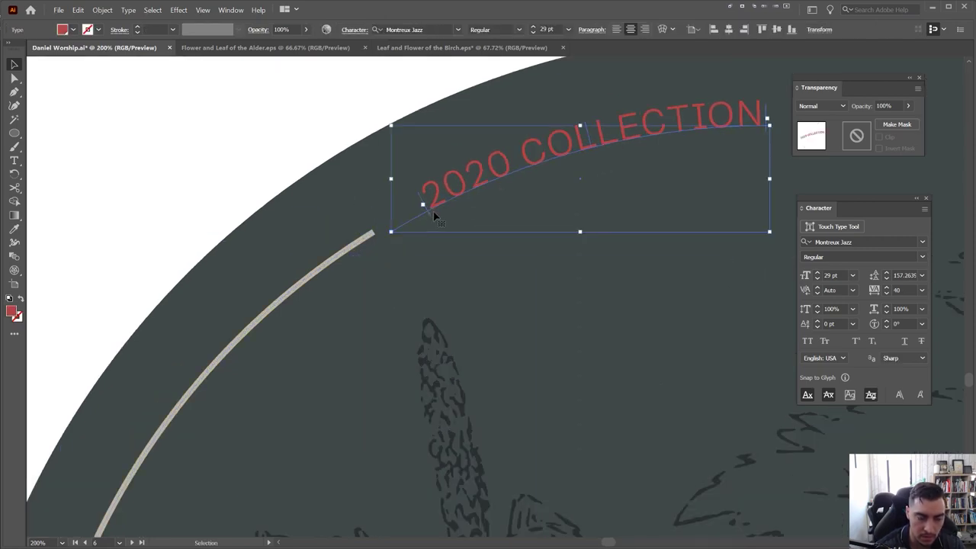
Reselect the beige arc and text, undoing a trial extension of the arc
scroll(389, 202, down, 3)
click(348, 183)
click(425, 198)
scroll(415, 176, up, 2)
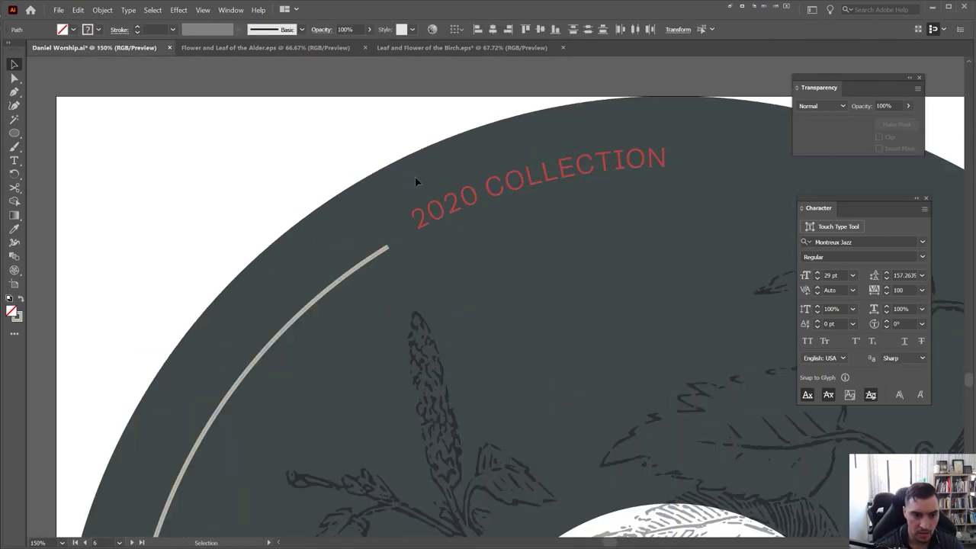
scroll(447, 224, up, 2)
click(484, 191)
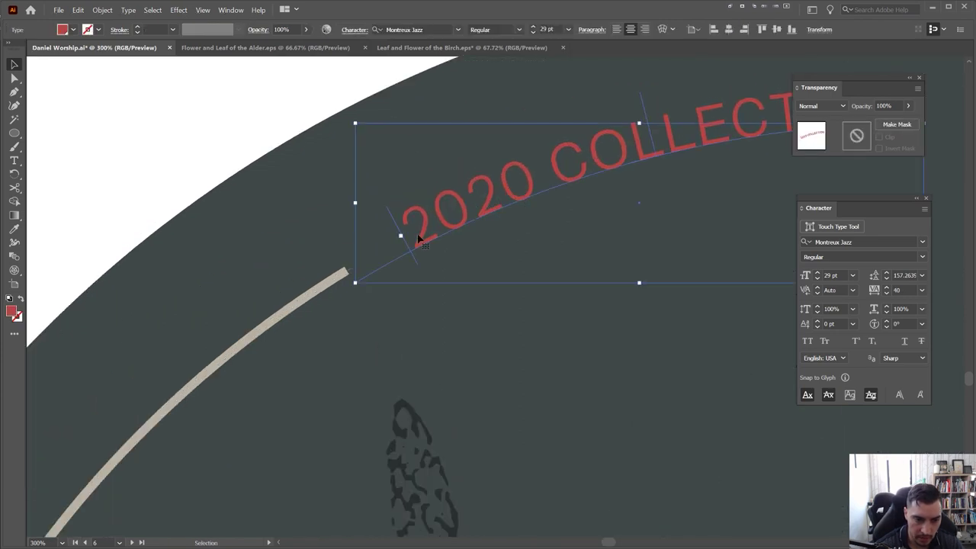
click(352, 271)
key(a)
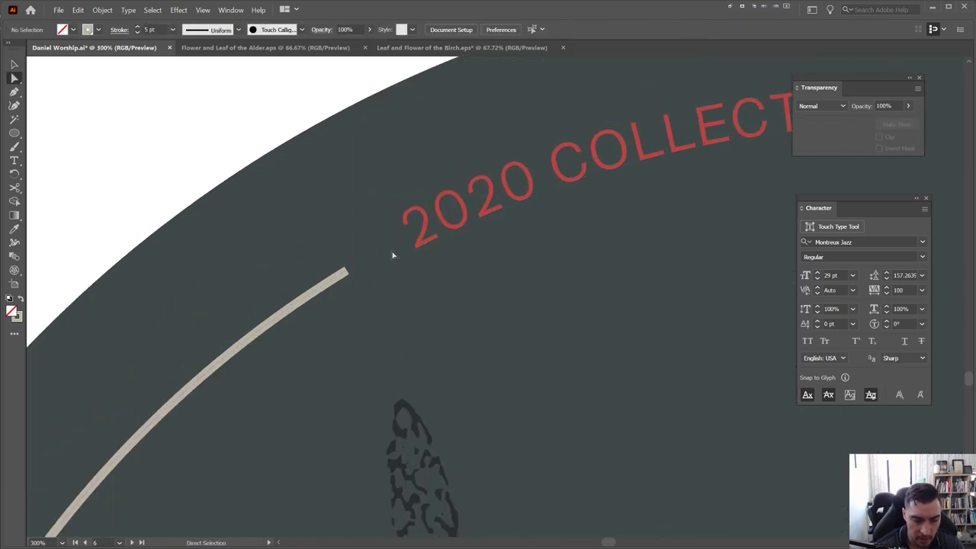
drag(343, 273, 435, 206)
key(ctrl+z)
scroll(466, 212, down, 5)
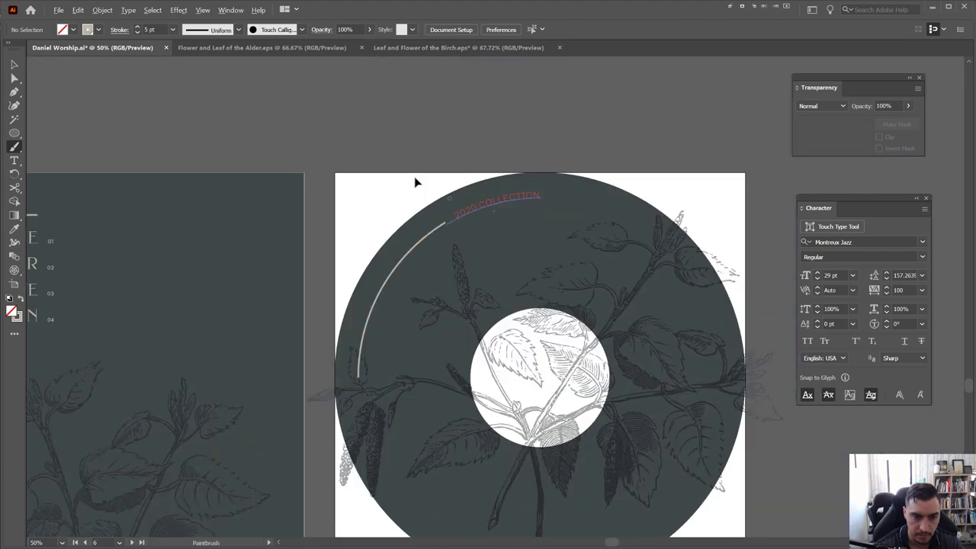
scroll(476, 197, up, 5)
Set the curved 2020 COLLECTION text's font style to Demi Bold
click(435, 235)
scroll(362, 279, up, 3)
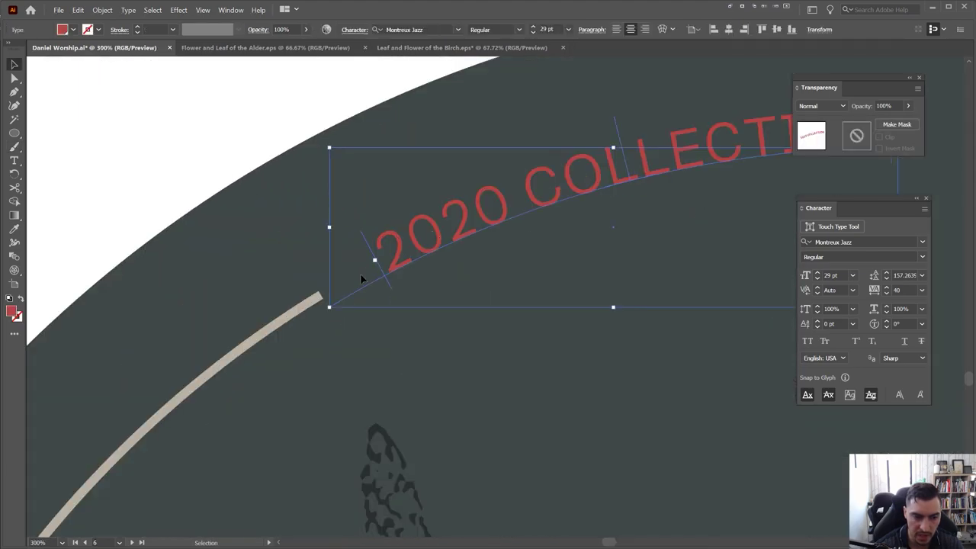
scroll(442, 242, down, 3)
click(409, 187)
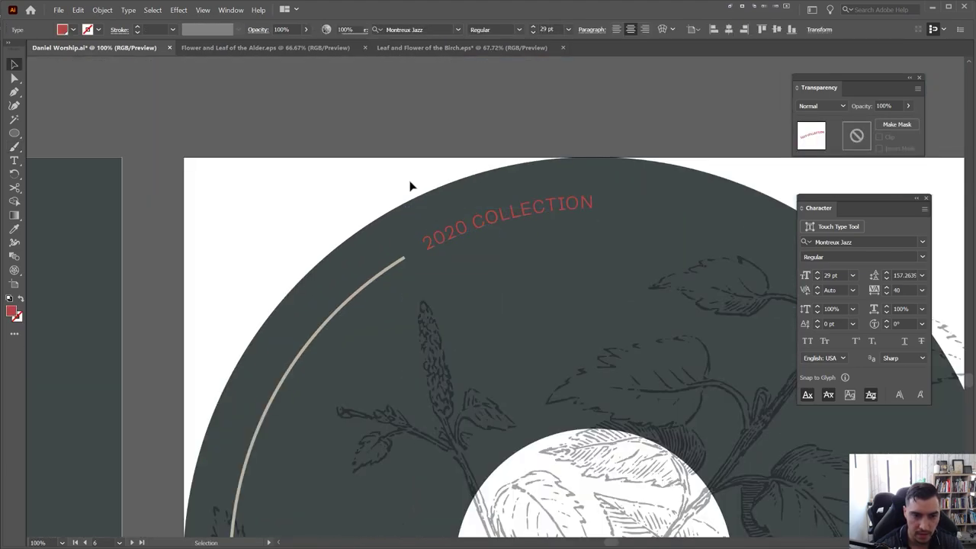
scroll(409, 186, down, 3)
scroll(409, 185, up, 1)
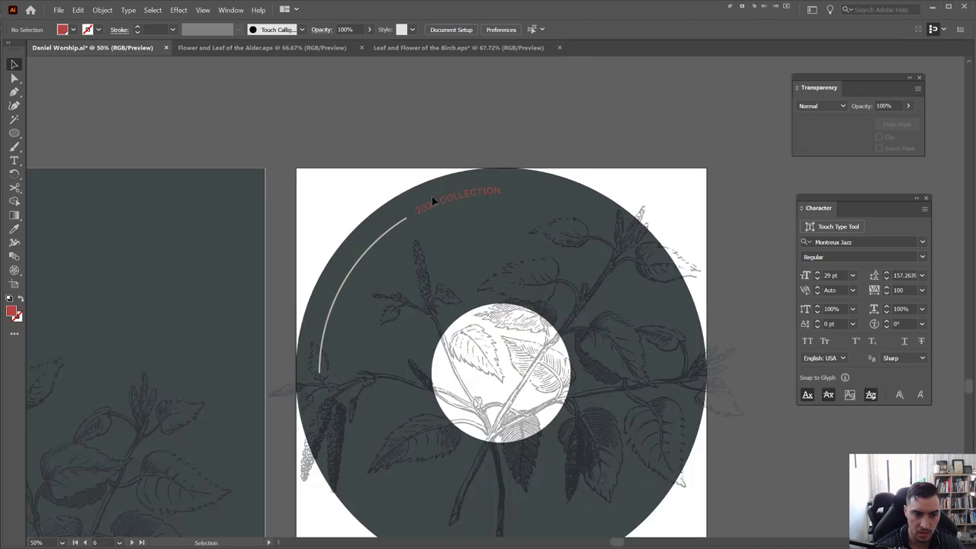
click(432, 197)
click(518, 29)
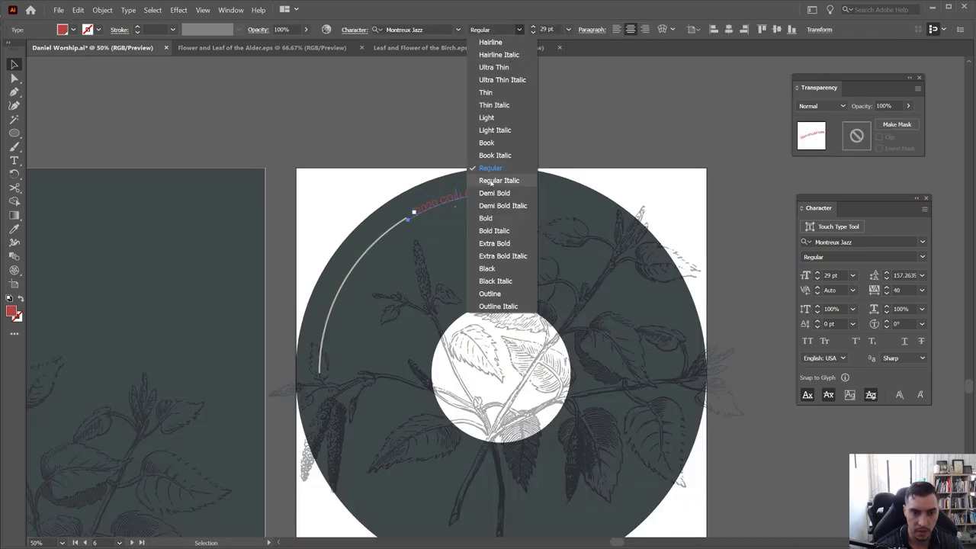
click(499, 192)
Slide the text along the arc so 2020 COLLECTION shows fully, continuing the beige line
scroll(442, 194, up, 2)
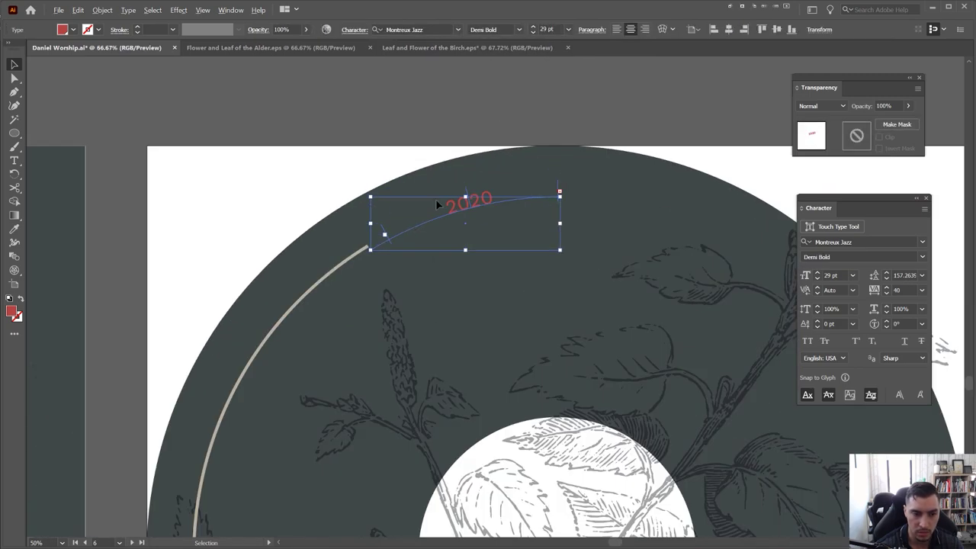
drag(379, 234, 349, 246)
click(603, 109)
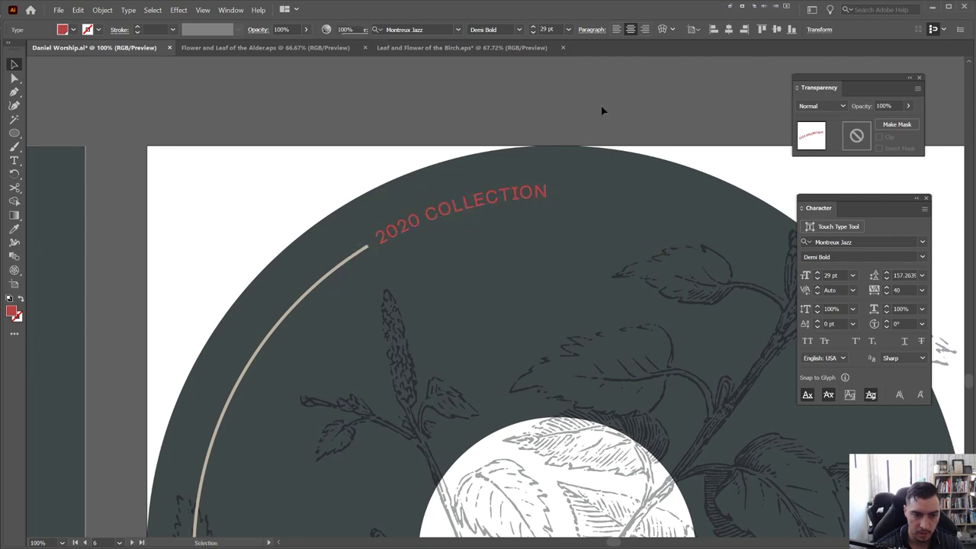
scroll(601, 111, down, 2)
drag(599, 109, 512, 159)
scroll(572, 134, down, 1)
scroll(484, 185, up, 2)
click(426, 210)
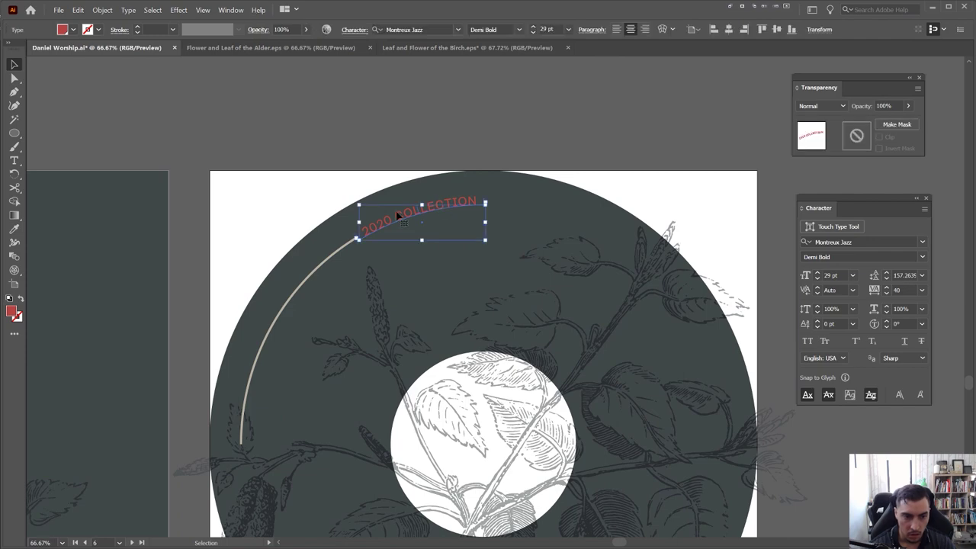
scroll(366, 244, up, 4)
drag(322, 265, 332, 260)
Pan out to see the whole disc label beside the cover and tracklist artboards
scroll(328, 197, down, 2)
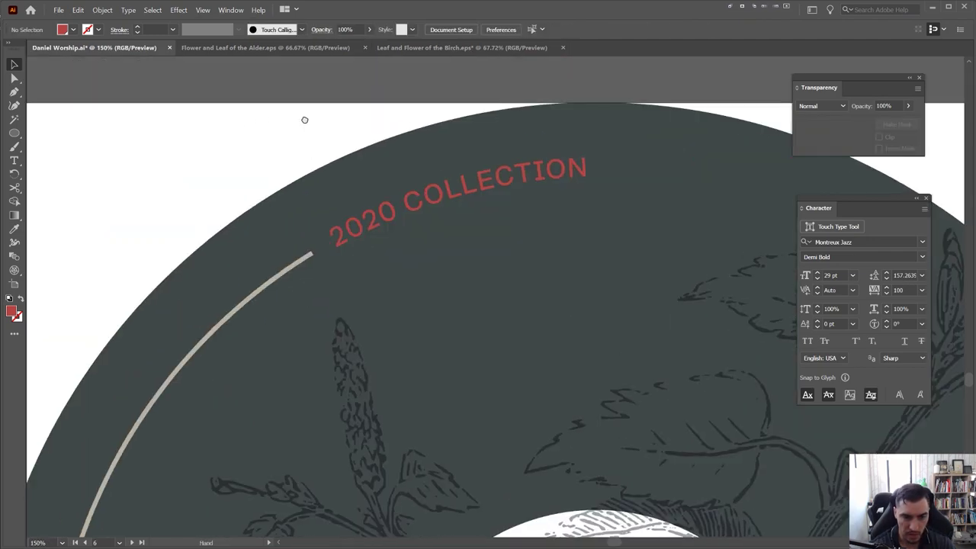
scroll(303, 119, down, 2)
scroll(298, 122, down, 1)
drag(290, 122, 373, 133)
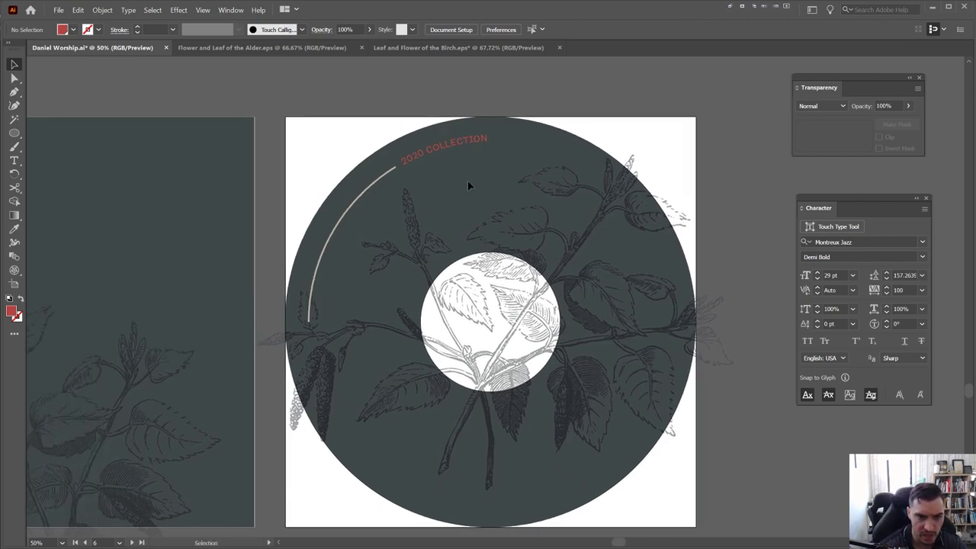
scroll(366, 183, down, 1)
drag(92, 255, 437, 213)
click(196, 235)
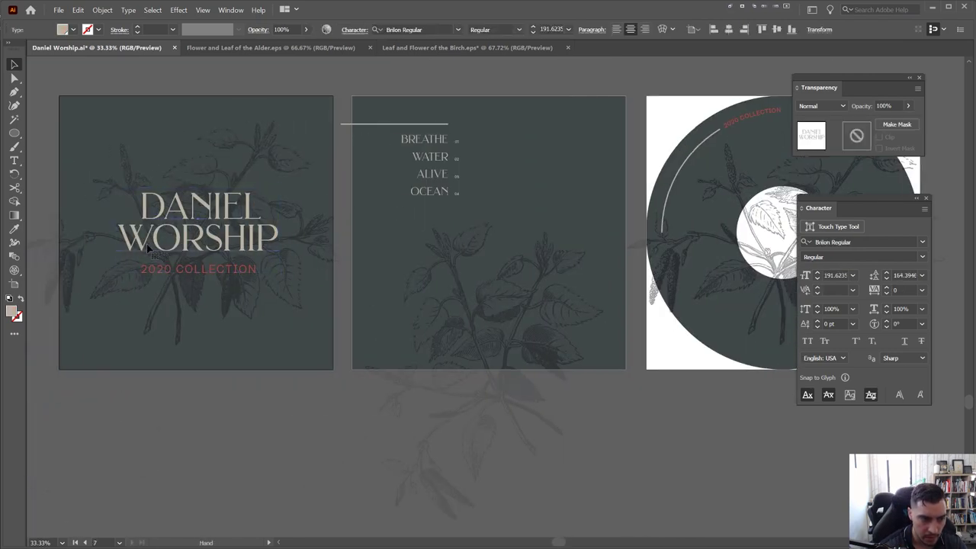
drag(198, 238, 681, 290)
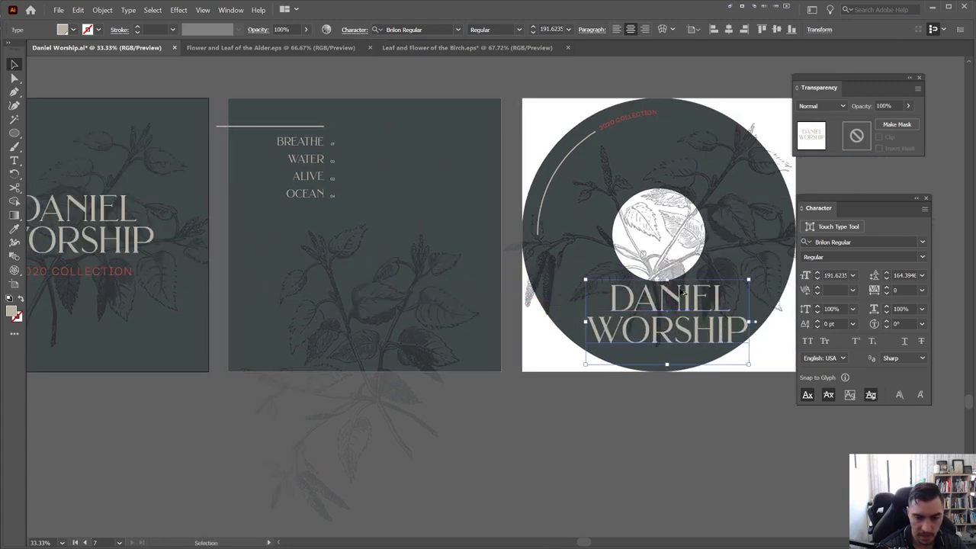
drag(747, 279, 720, 294)
scroll(754, 287, up, 2)
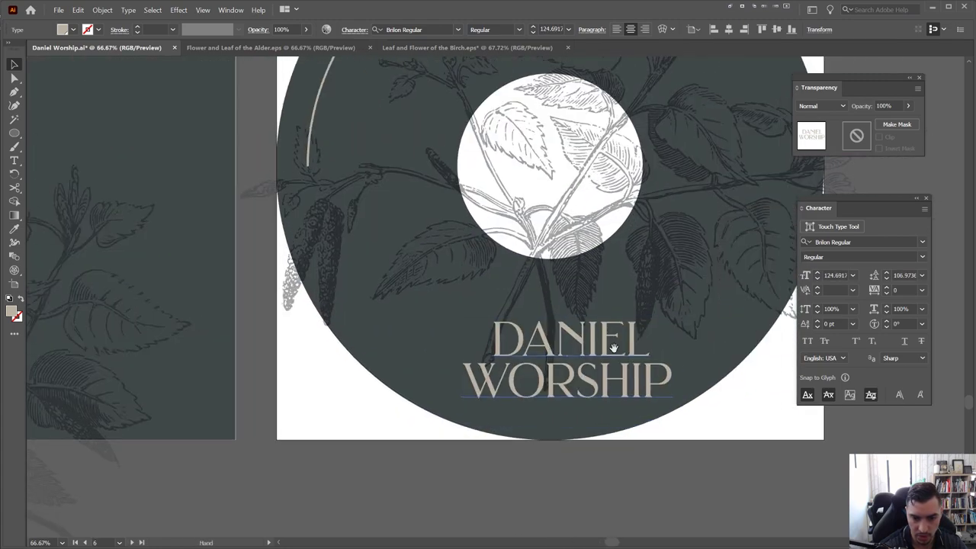
drag(616, 369, 588, 338)
drag(546, 284, 555, 308)
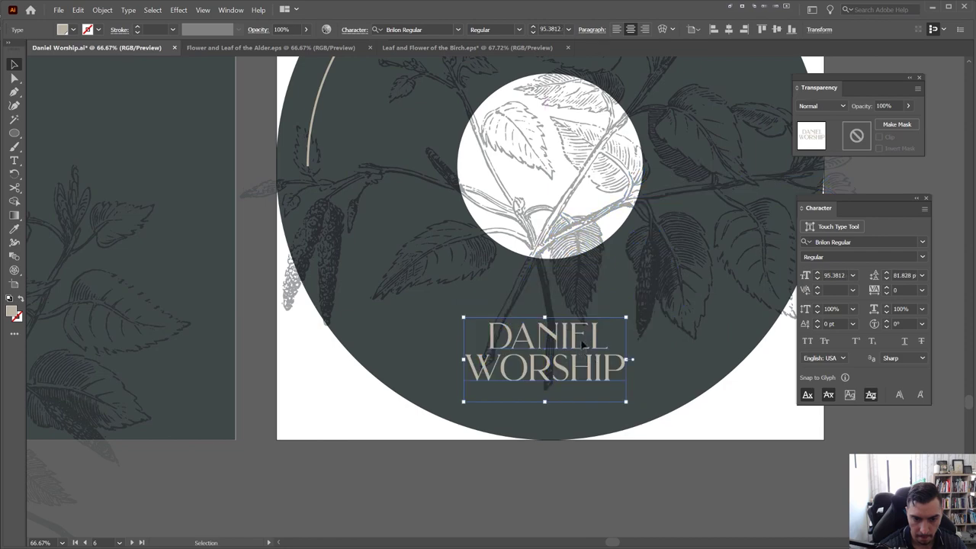
drag(580, 347, 582, 333)
double_click(587, 324)
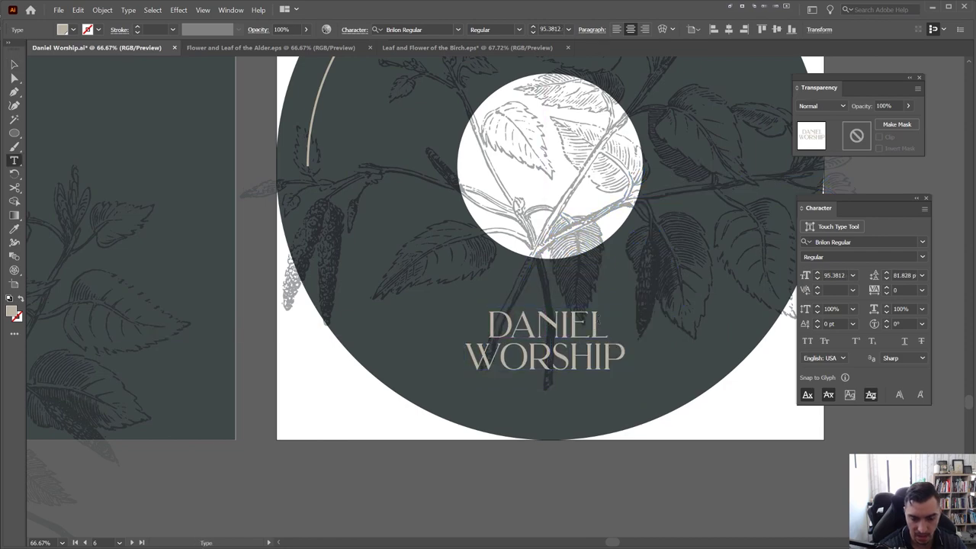
key(BackSpace)
key(BackSpace)
key(BackSpace)
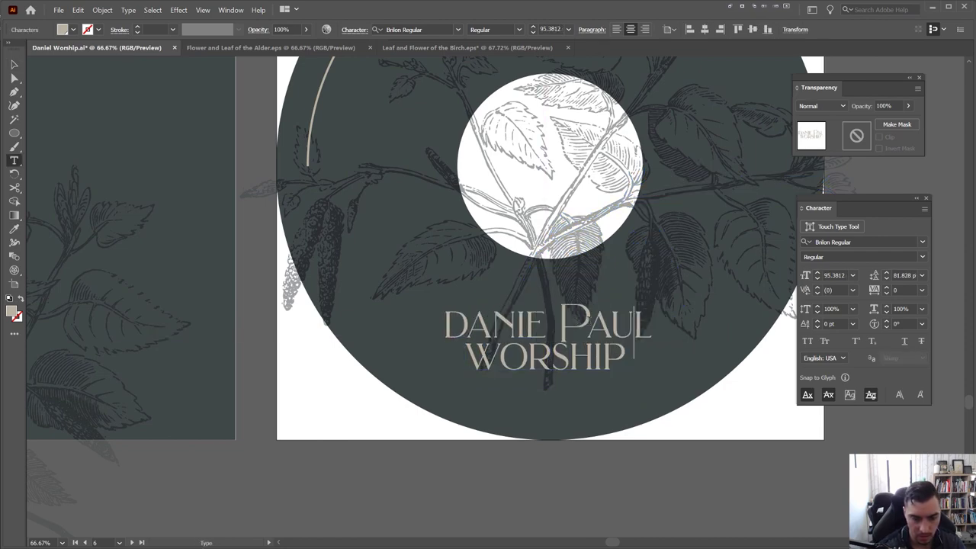
key(BackSpace)
key(BackSpace)
key(Delete)
key(BackSpace)
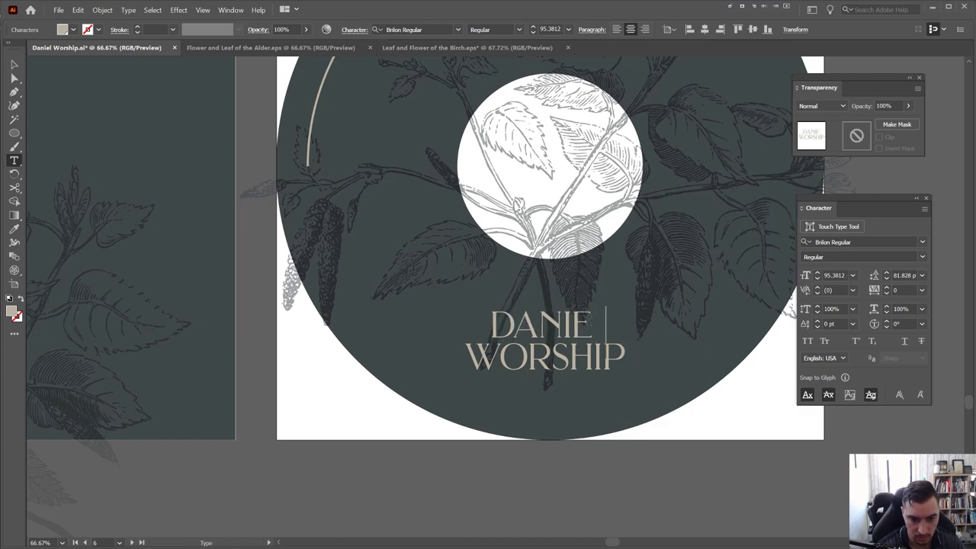
key(BackSpace)
key(BackSpace)
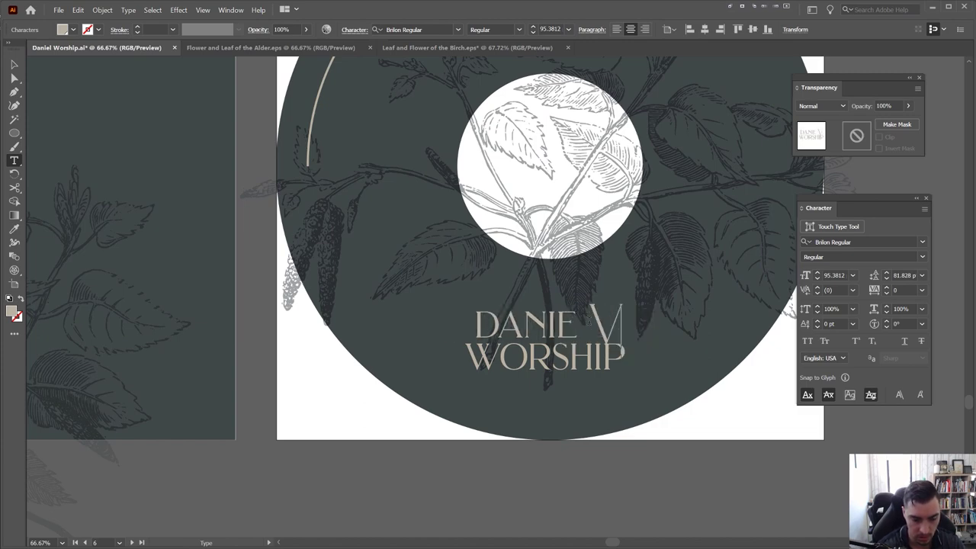
key(BackSpace)
key(BackSpace)
key(BackSpace)
key(BackSpace)
key(BackSpace)
key(BackSpace)
key(BackSpace)
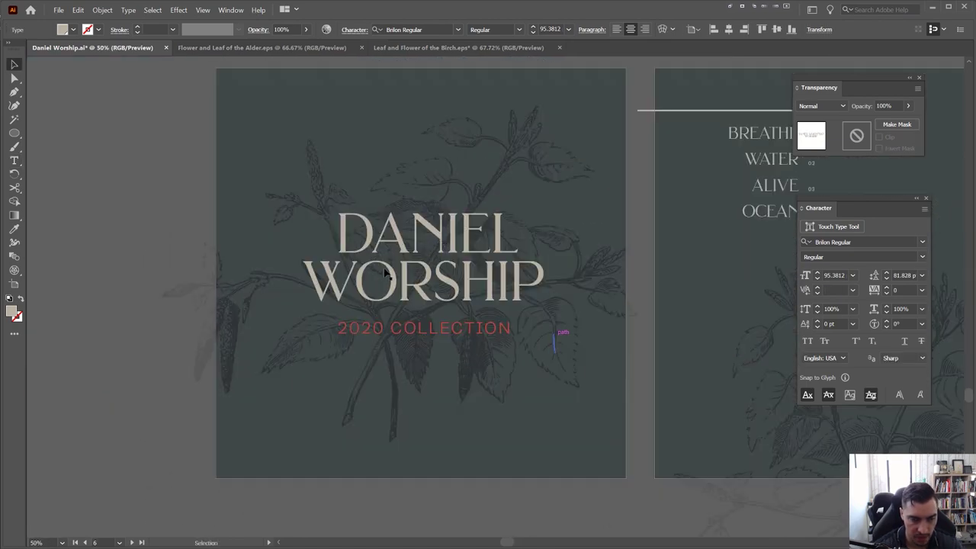
Shrink the title to about 66 pt and move it slightly lower on the disc
scroll(438, 241, down, 2)
scroll(386, 274, right, 5)
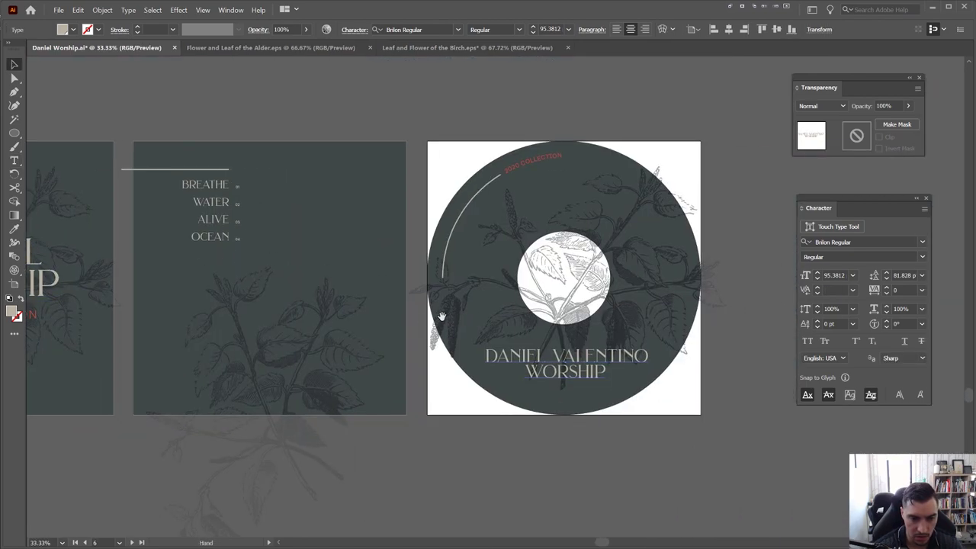
scroll(442, 322, up, 3)
drag(583, 365, 512, 367)
click(456, 368)
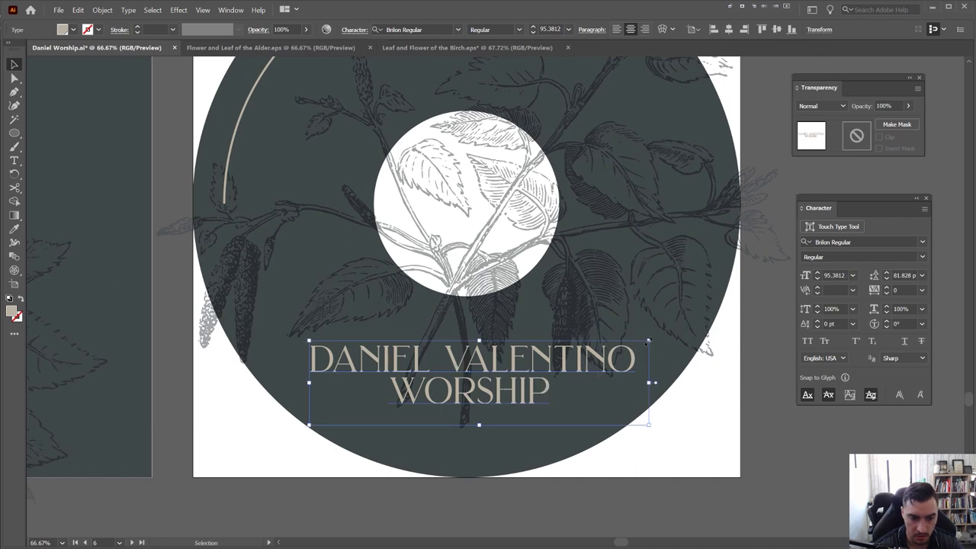
drag(648, 341, 602, 353)
drag(541, 376, 537, 385)
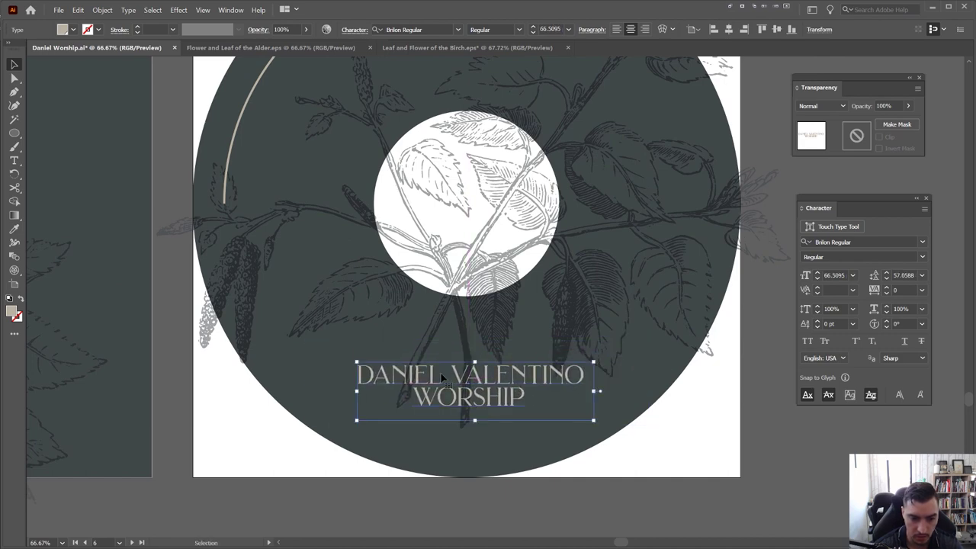
Check the Photoshop CD mockup, then zoom out to view all the artboards
key(ctrl+minus)
key(alt+Tab)
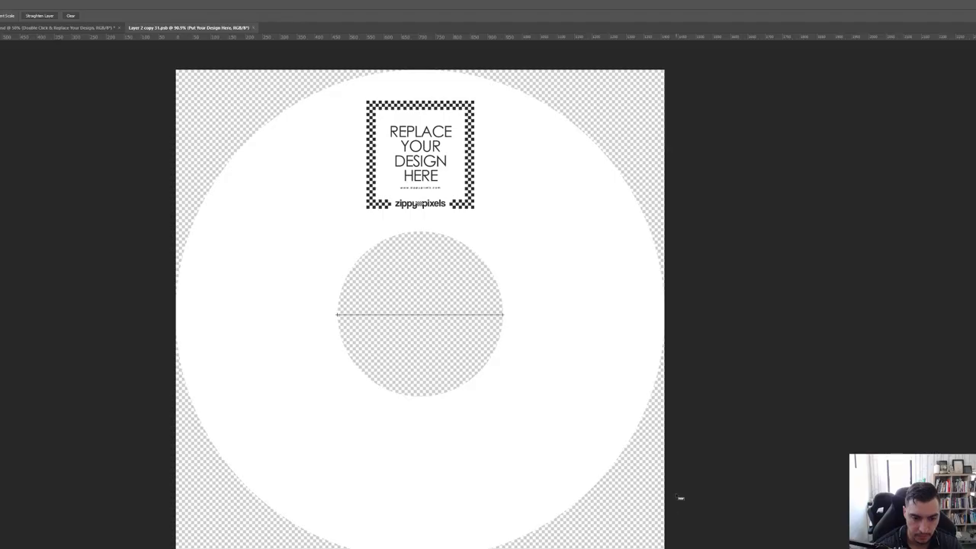
key(alt+Tab)
click(701, 402)
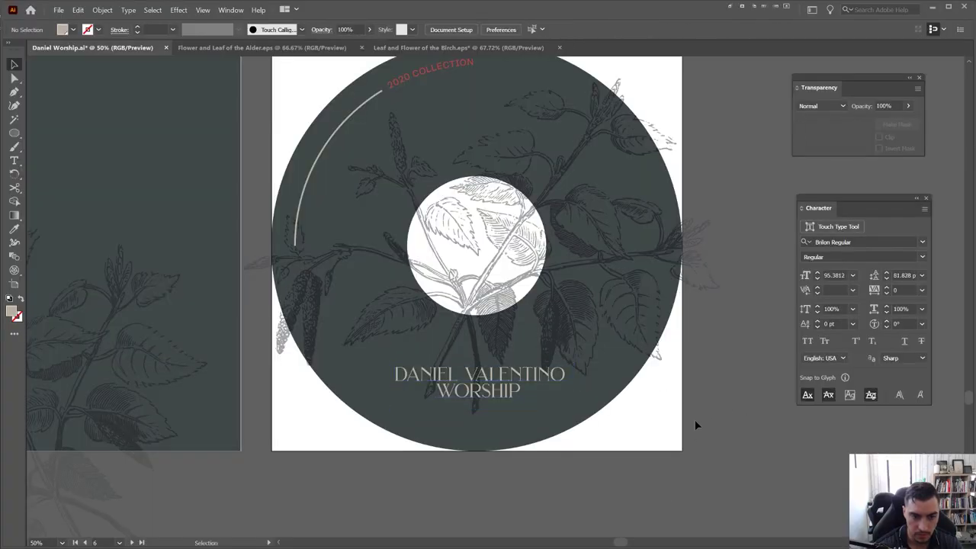
key(ctrl+minus)
drag(559, 154, 509, 153)
Add a '4 TRACKS' text line enlarged to about 195 pt above the centre hole
key(t)
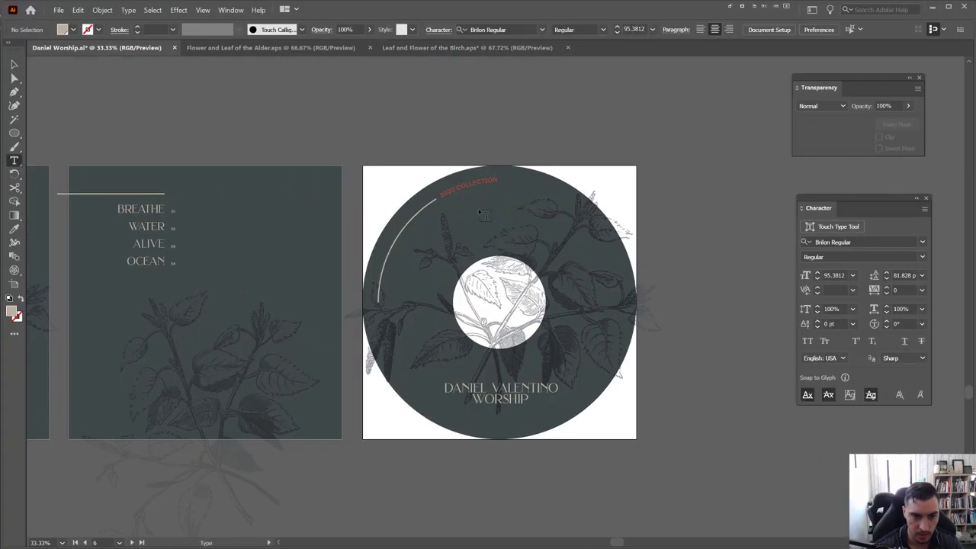
click(487, 217)
text(4)
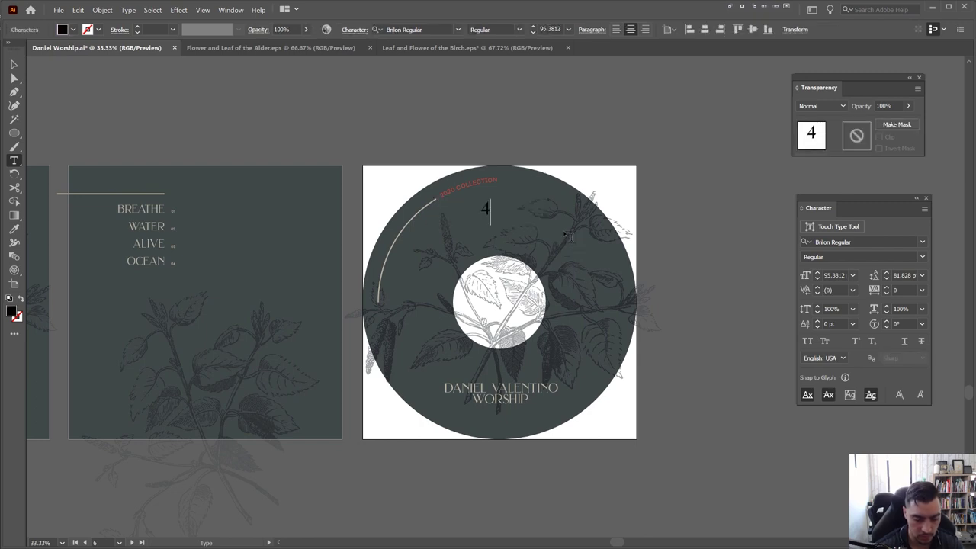
text( TRACKS)
key(Escape)
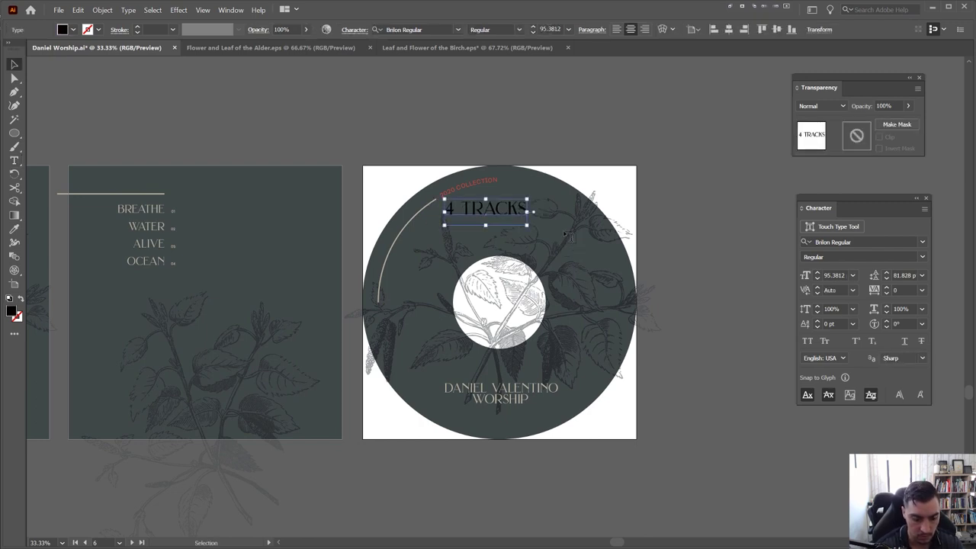
key(ctrl+shift+period)
key(ctrl+shift+period)
key(ctrl+shift+period)
key(ctrl+shift+period)
key(ctrl+shift+period)
key(ctrl+shift+period)
key(ctrl+shift+period)
key(ctrl+shift+period)
key(ctrl+shift+period)
key(ctrl+shift+period)
key(ctrl+shift+period)
key(ctrl+shift+period)
key(ctrl+shift+period)
key(ctrl+shift+period)
key(ctrl+shift+period)
key(ctrl+shift+period)
key(ctrl+shift+period)
key(ctrl+shift+period)
key(ctrl+shift+period)
key(ctrl+shift+period)
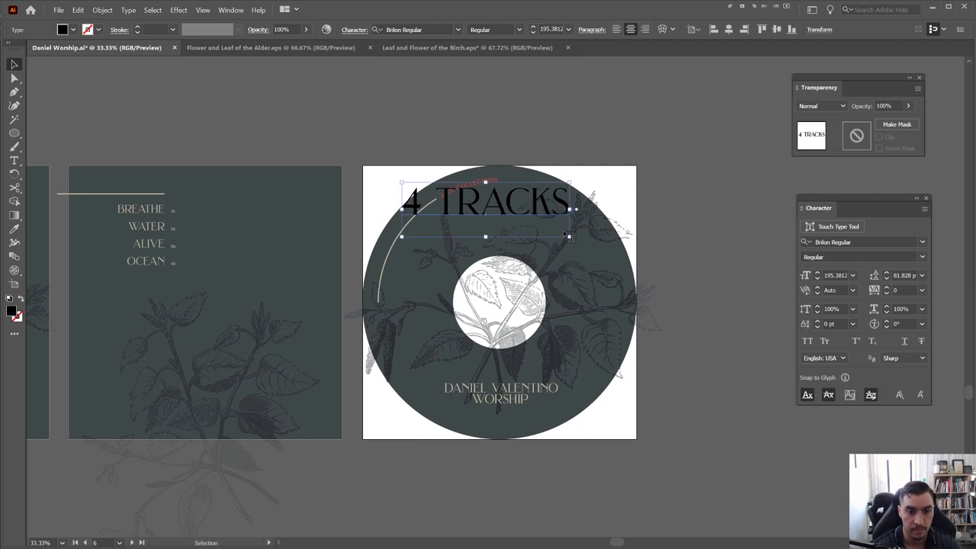
drag(517, 195, 581, 219)
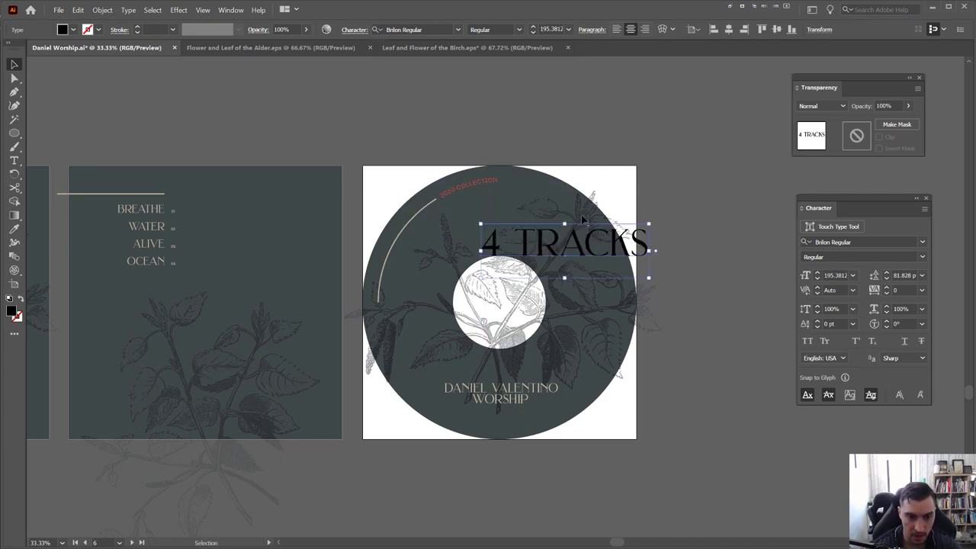
Apply the 2020 COLLECTION style to 4 TRACKS and scale it up across the disc
key(i)
click(484, 176)
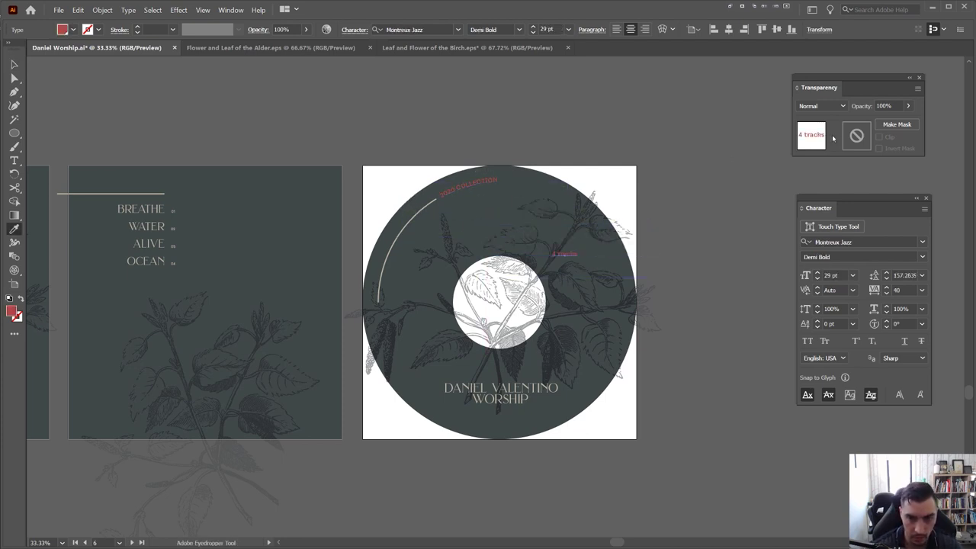
key(v)
drag(577, 250, 693, 214)
Change 4 TRACKS to UPPERCASE and swap its red fill for a pale beige one
click(128, 10)
mouse_move(221, 129)
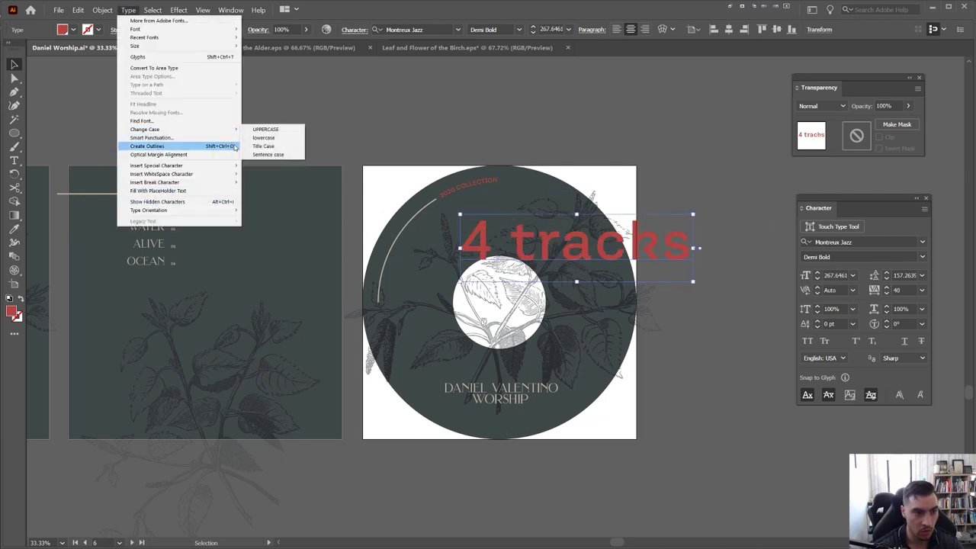
click(261, 130)
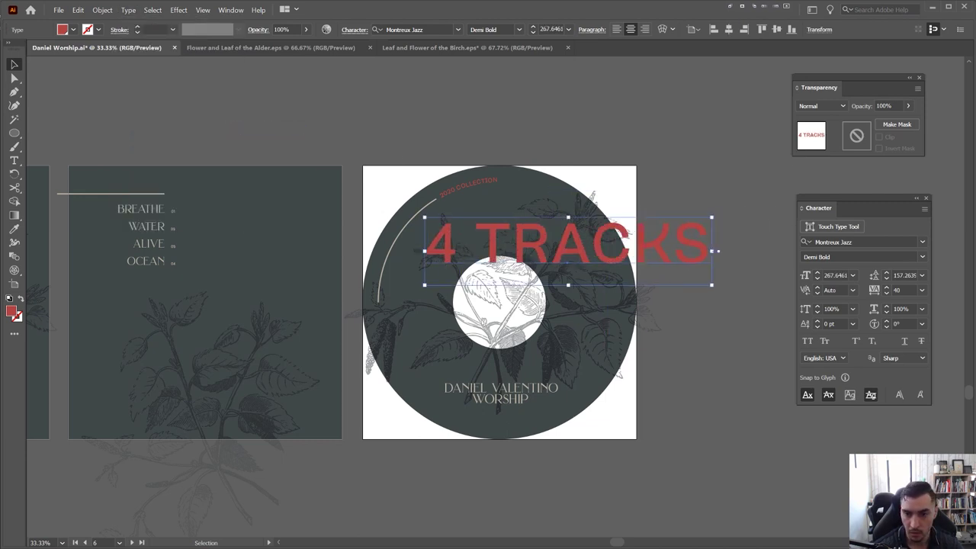
key(d)
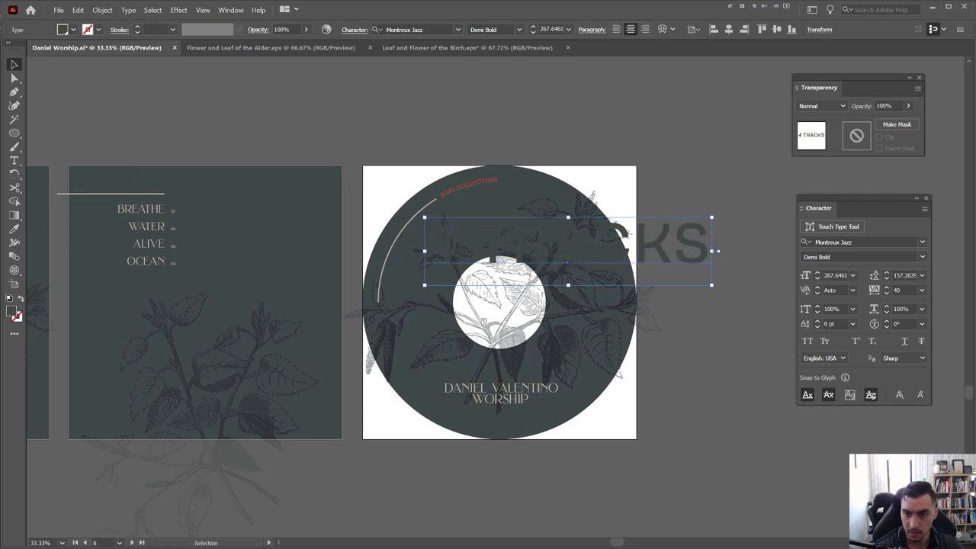
key(ctrl+equal)
Set 4 TRACKS to Ultra Thin with Overlay blending and shrink it to about 67 pt
click(519, 30)
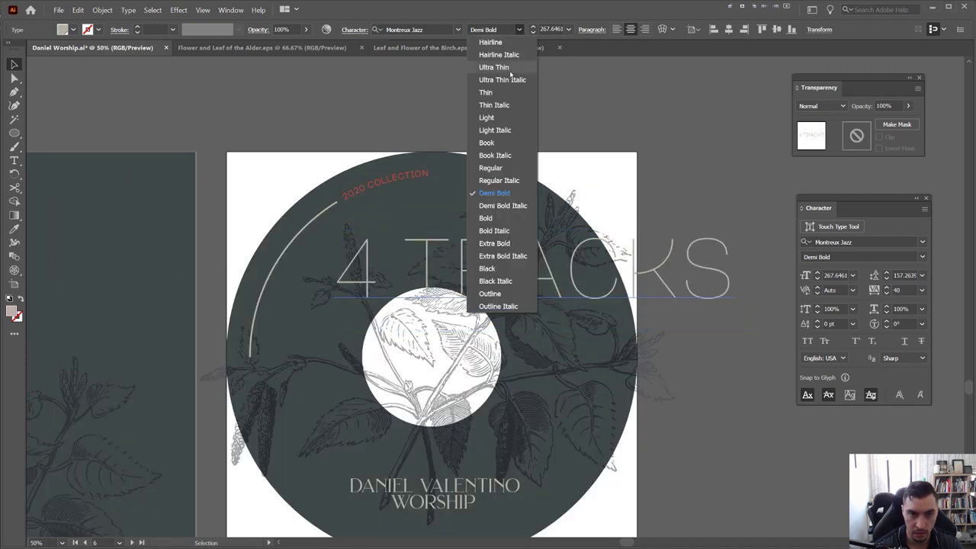
click(509, 68)
drag(730, 267, 688, 233)
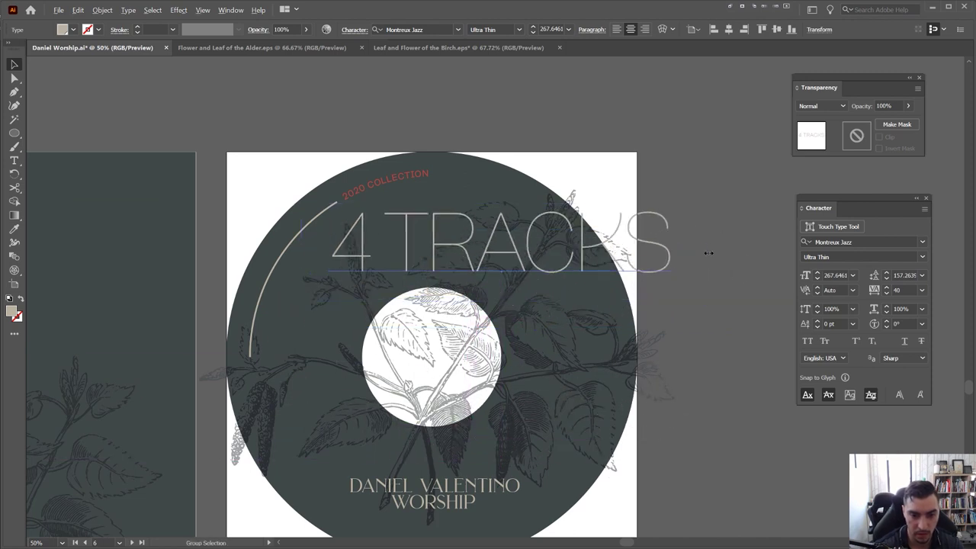
click(822, 106)
click(819, 214)
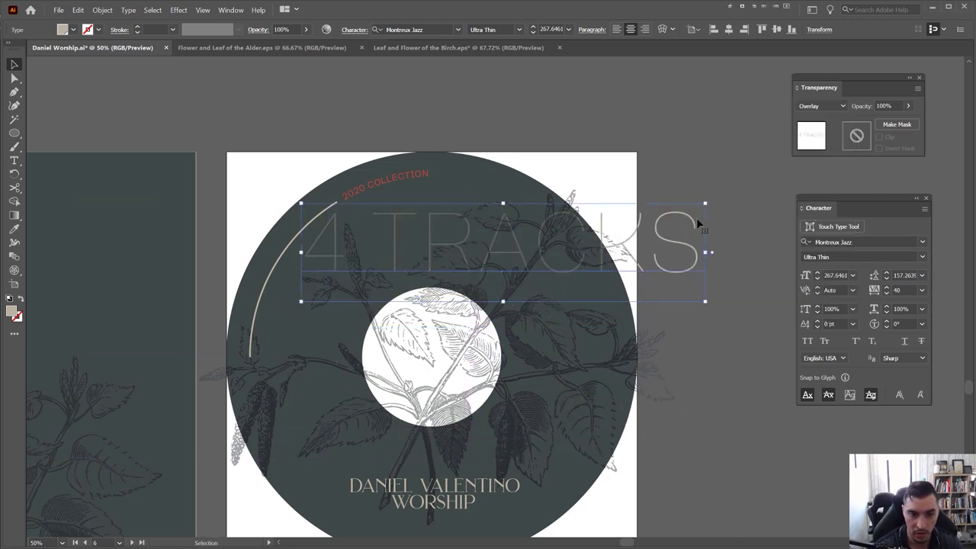
drag(705, 204, 533, 220)
drag(410, 257, 719, 367)
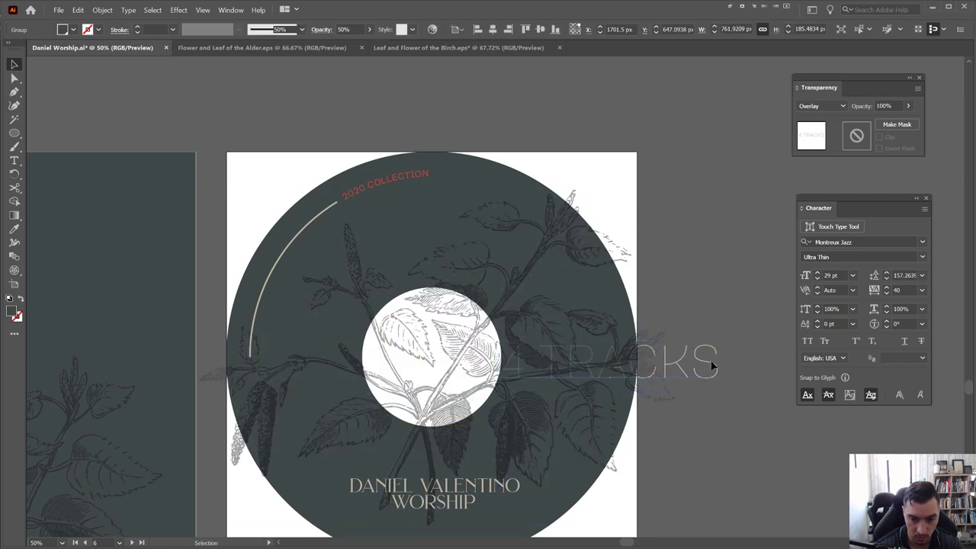
drag(723, 367, 330, 378)
Try Screen blending on 4 TRACKS, revert to Normal, then nudge it up and shrink it further
key(ctrl+plus)
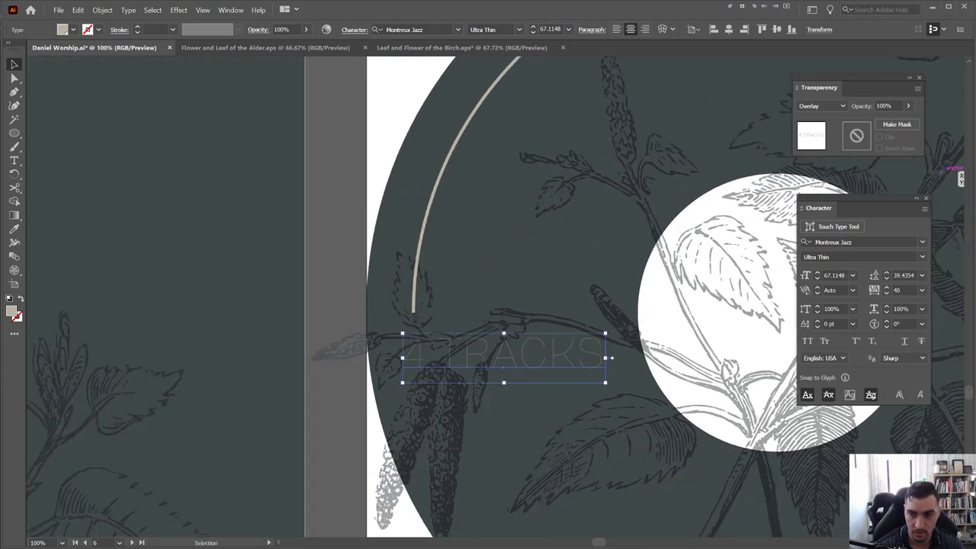
click(822, 106)
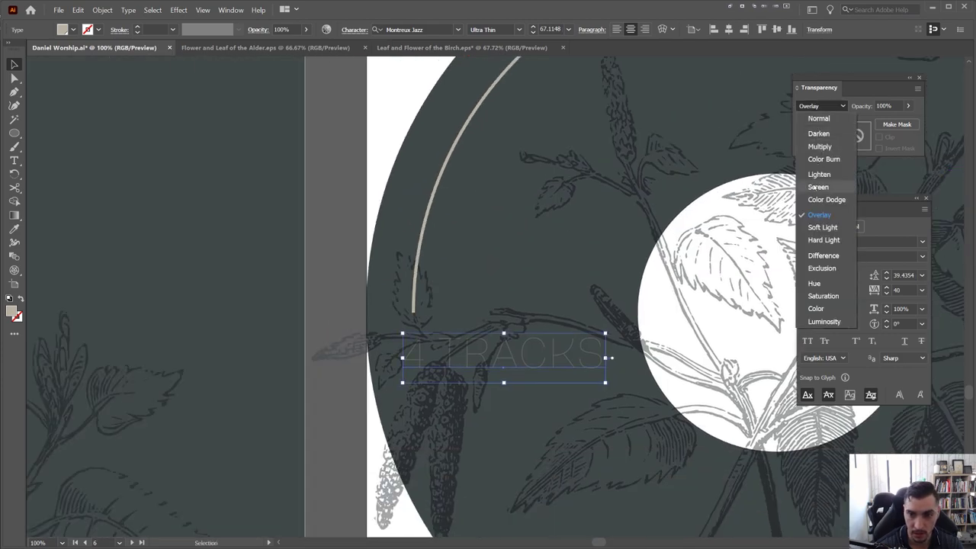
click(819, 184)
click(821, 106)
click(814, 108)
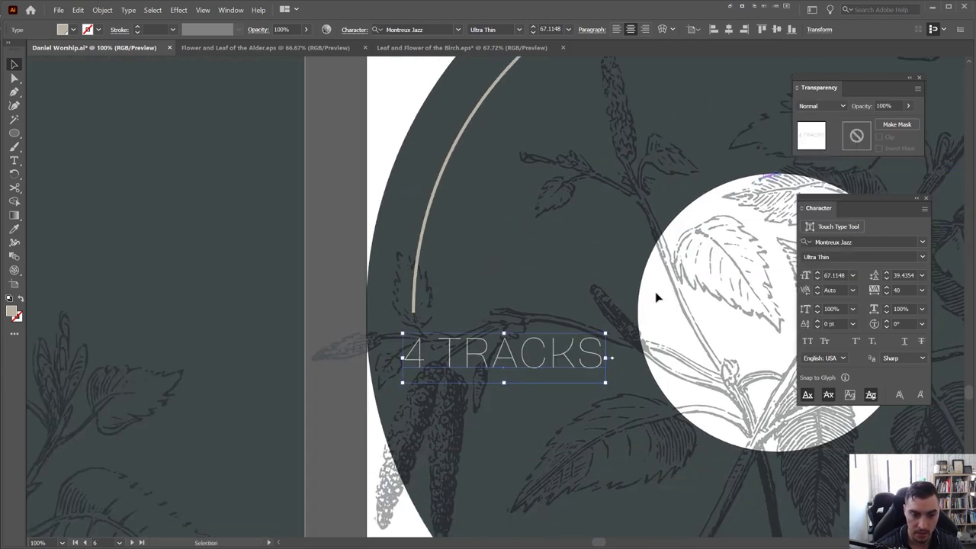
scroll(440, 342, up, 2)
key(Up)
key(Up)
key(Up)
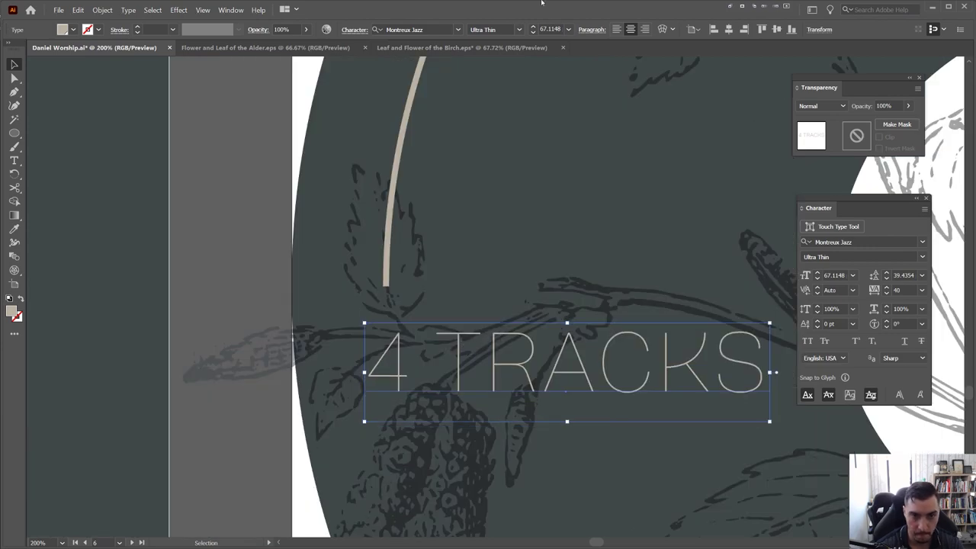
scroll(500, 29, down, 1)
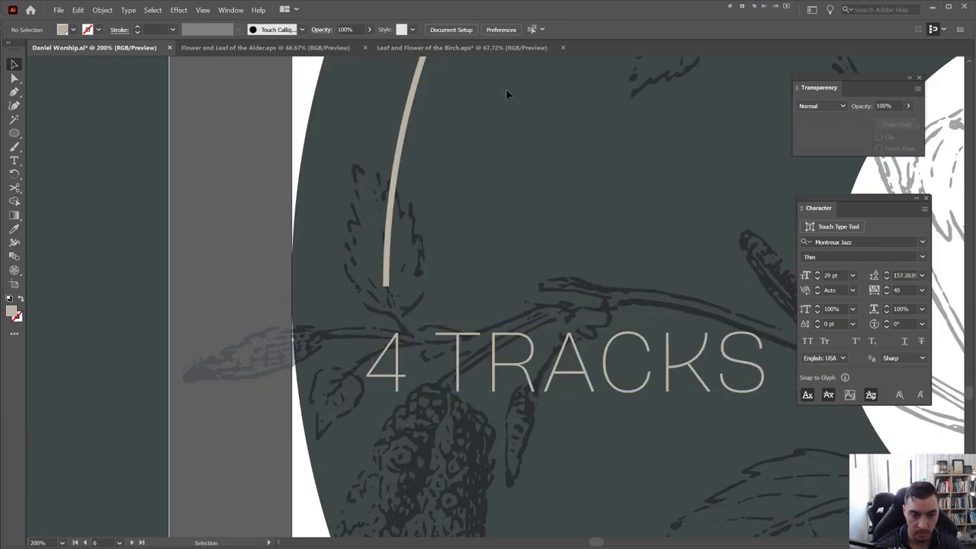
scroll(505, 89, down, 3)
drag(631, 191, 595, 229)
key(ctrl+alt+shift+comma)
key(ctrl+alt+shift+comma)
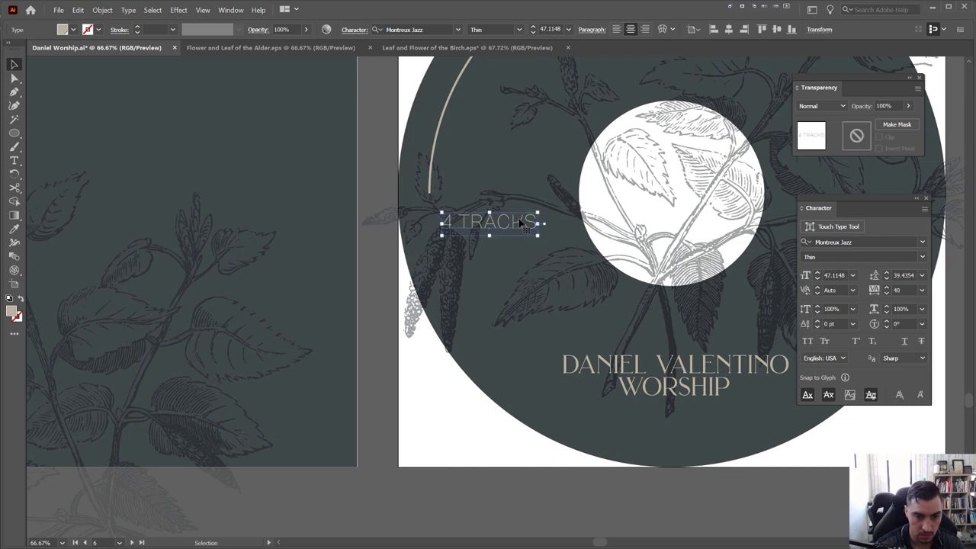
scroll(519, 222, down, 1)
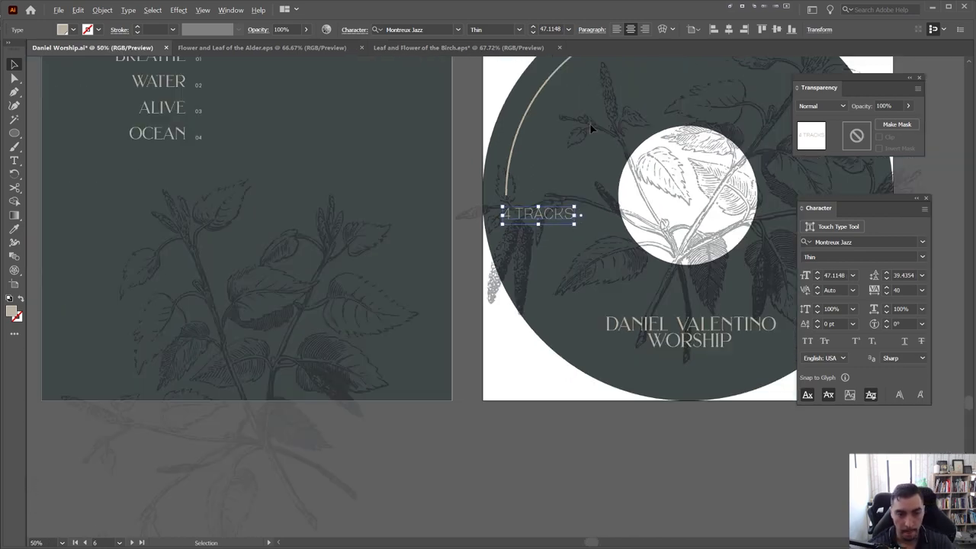
scroll(572, 226, up, 3)
Eyedropper 2020 COLLECTION's style onto 4 TRACKS and move it just below the arc's end
key(i)
click(592, 233)
scroll(486, 410, up, 2)
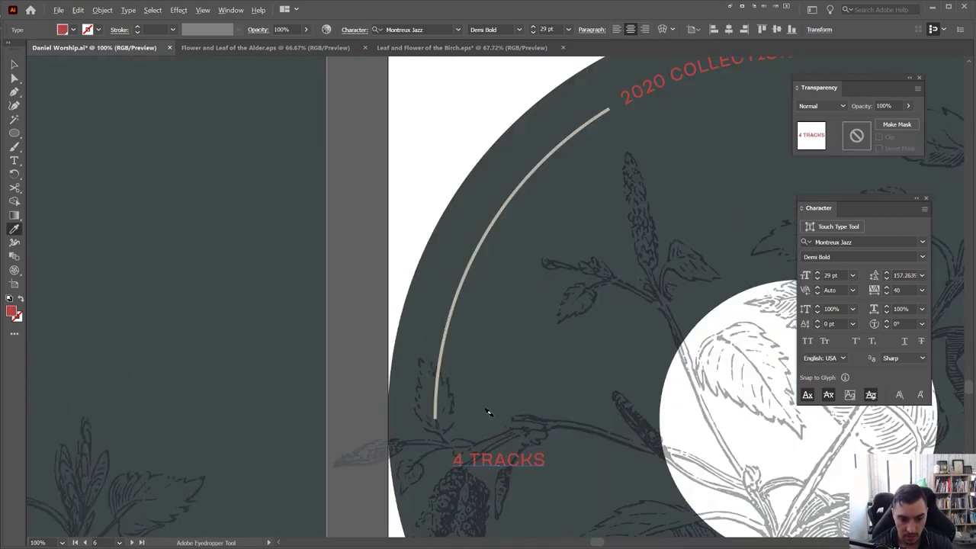
key(v)
drag(499, 468, 469, 455)
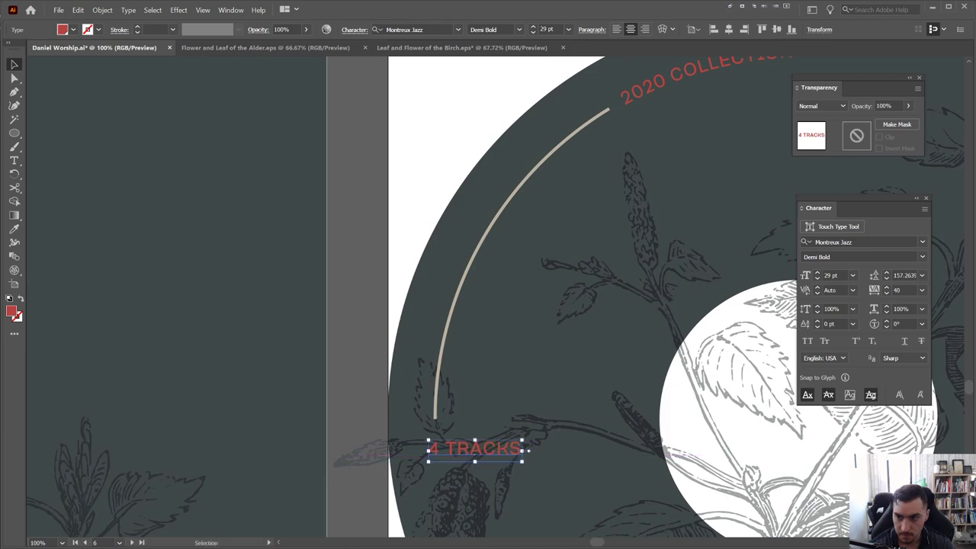
scroll(560, 178, down, 2)
click(561, 113)
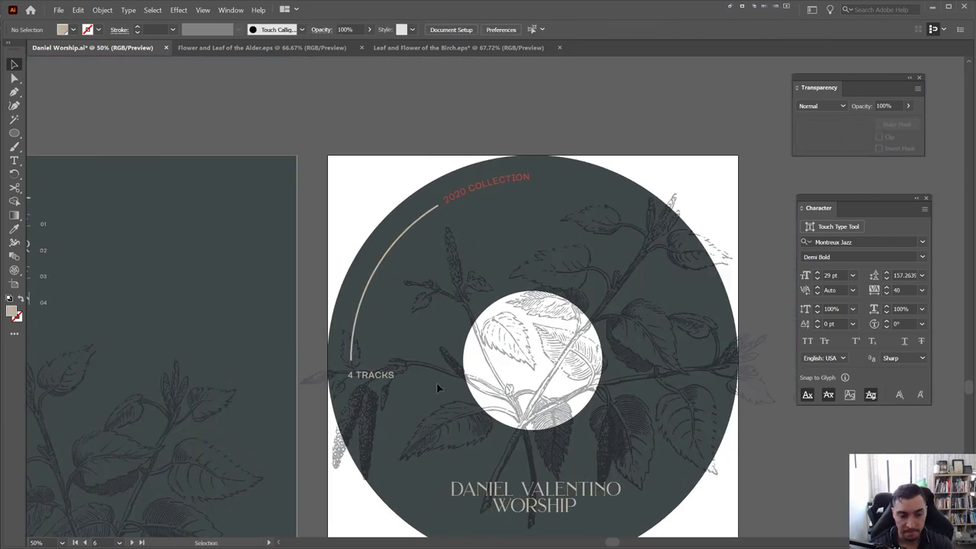
Add INCLUDED on a second line under 4 TRACKS and tighten the line spacing
scroll(373, 375, up, 2)
double_click(409, 373)
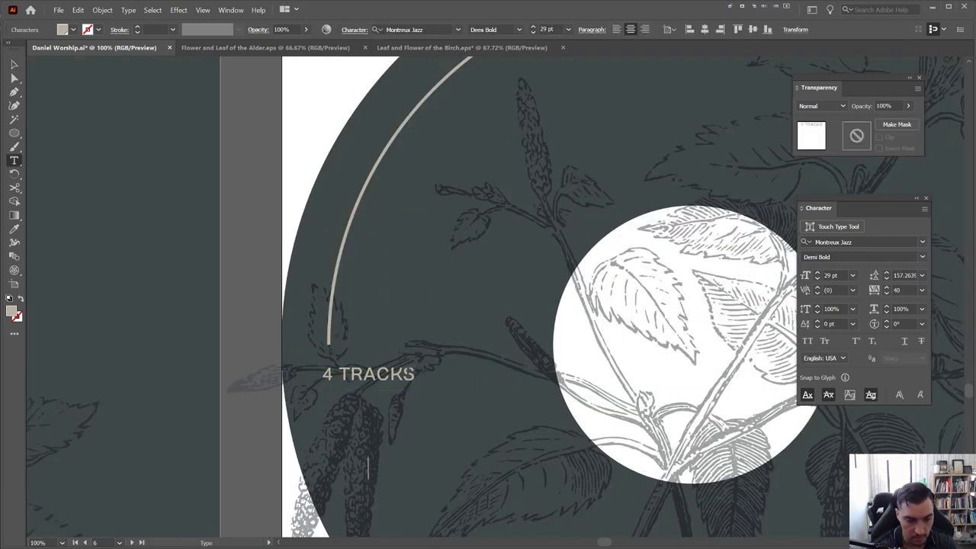
text(INC)
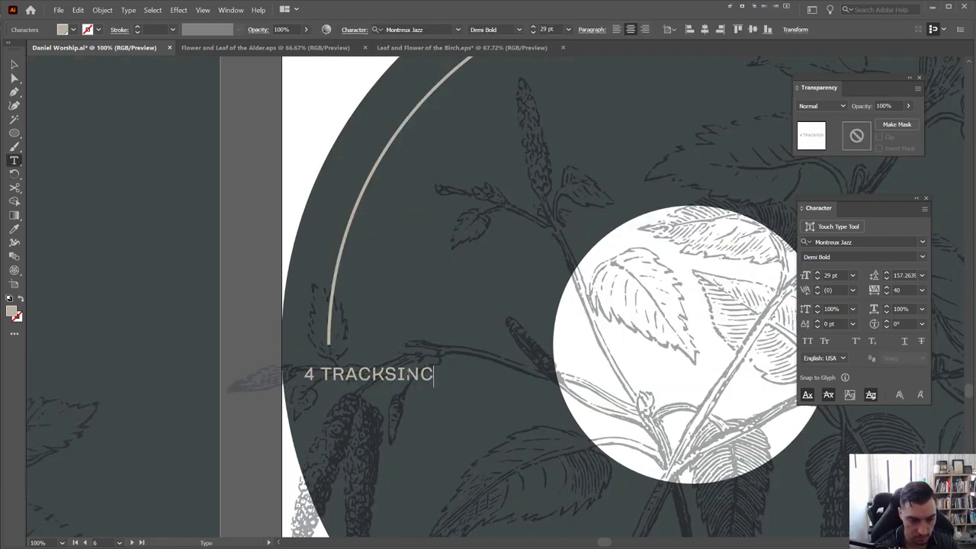
key(BackSpace)
key(BackSpace)
key(BackSpace)
key(Return)
text(INCLUDED)
key(ctrl+a)
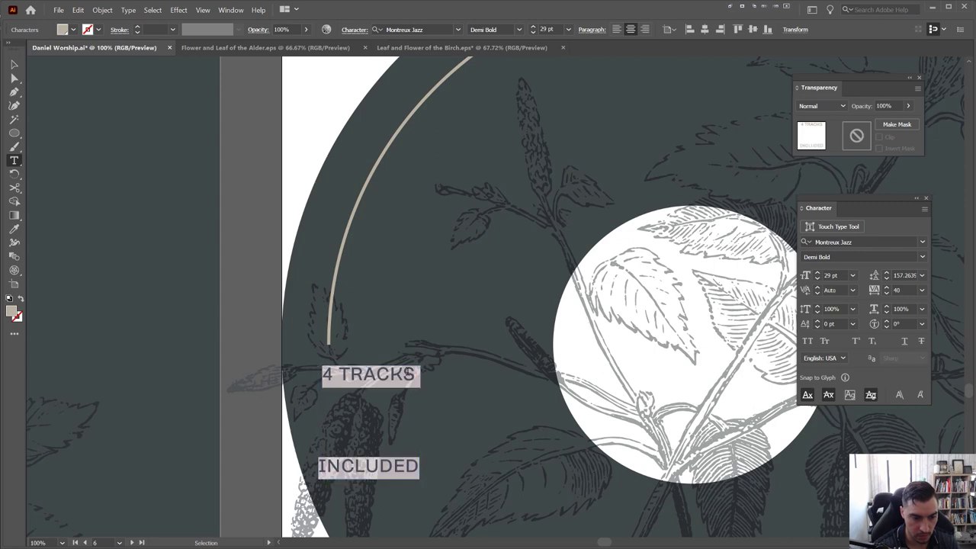
key(alt+Up)
key(alt+Up)
key(alt+Up)
key(alt+Up)
key(alt+Up)
key(alt+Up)
key(alt+Up)
key(alt+Up)
key(alt+Up)
key(alt+Up)
key(alt+Up)
key(alt+Up)
key(alt+Up)
key(alt+Up)
key(alt+Up)
key(alt+Up)
key(alt+Up)
key(alt+Up)
key(alt+Up)
key(alt+Up)
key(alt+Up)
key(alt+Up)
key(alt+Up)
key(alt+Up)
key(alt+Up)
key(alt+Up)
key(alt+Up)
key(alt+Up)
key(alt+Up)
key(alt+Up)
key(alt+Up)
key(alt+Up)
key(alt+Up)
key(alt+Up)
key(alt+Up)
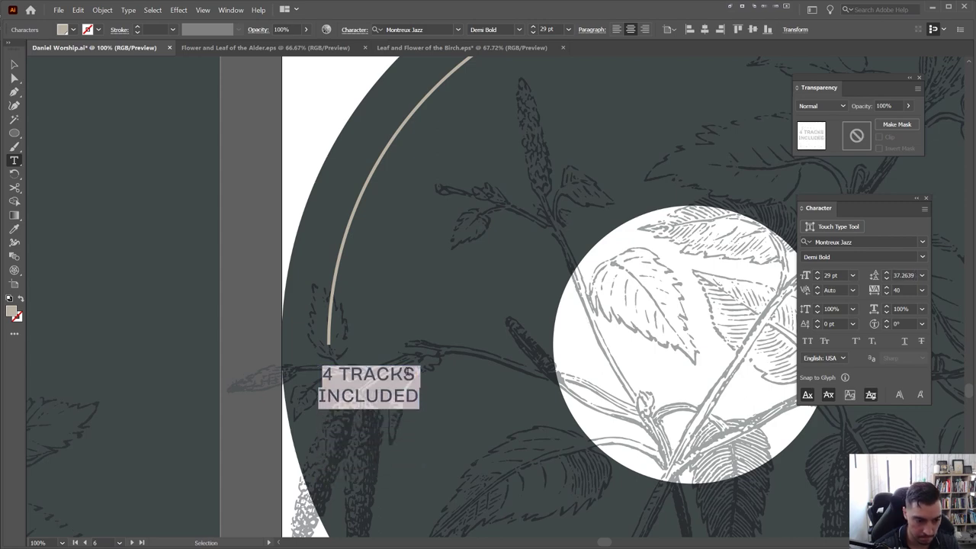
click(321, 374)
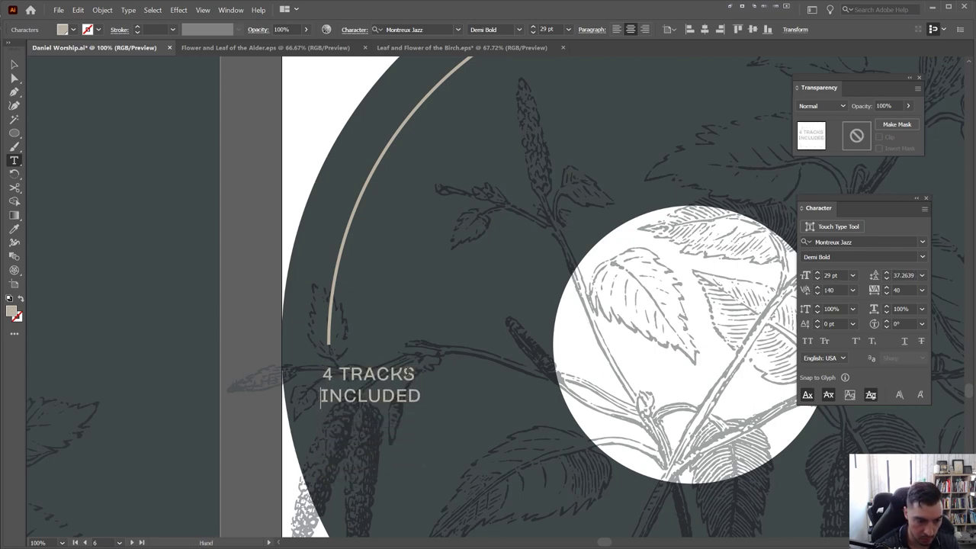
key(ctrl+a)
key(alt+Up)
key(alt+Up)
key(alt+Up)
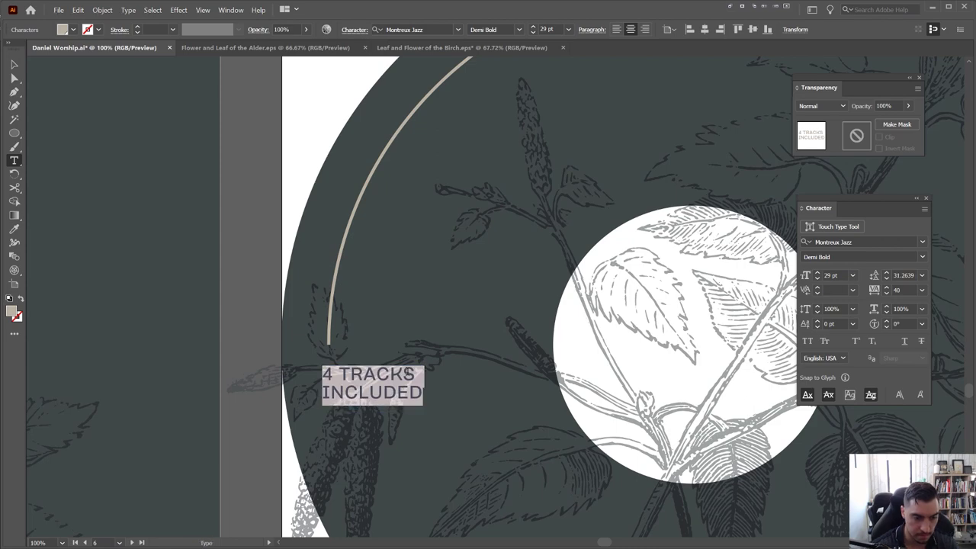
key(Escape)
click(425, 409)
Colour the 4 TRACKS INCLUDED label red, sampled from 2020 COLLECTION
scroll(420, 414, down, 2)
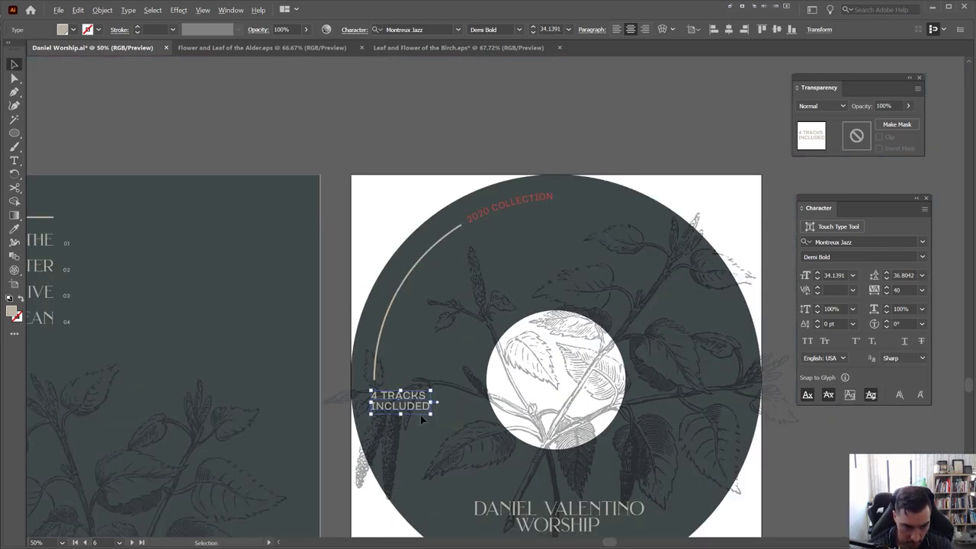
scroll(544, 142, down, 1)
drag(545, 147, 538, 145)
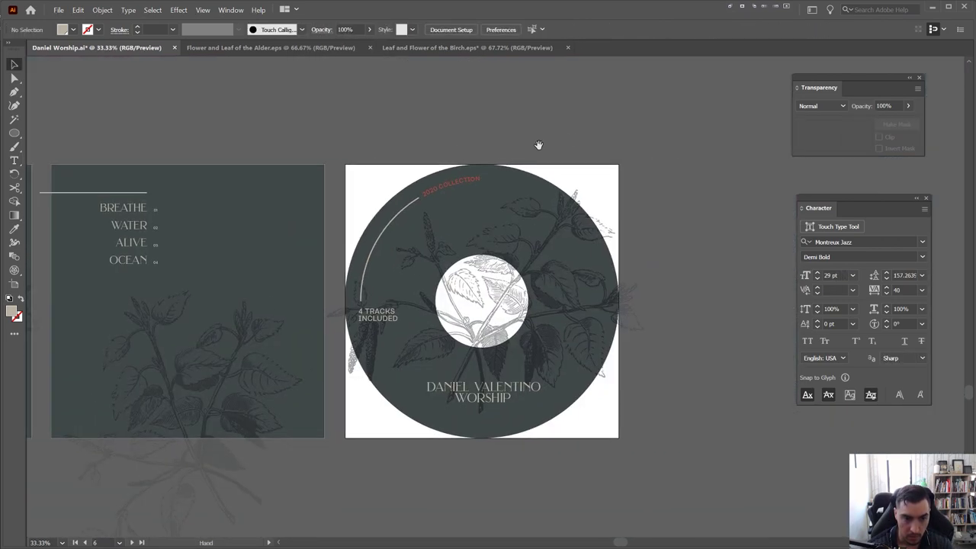
click(374, 308)
key(Escape)
click(476, 114)
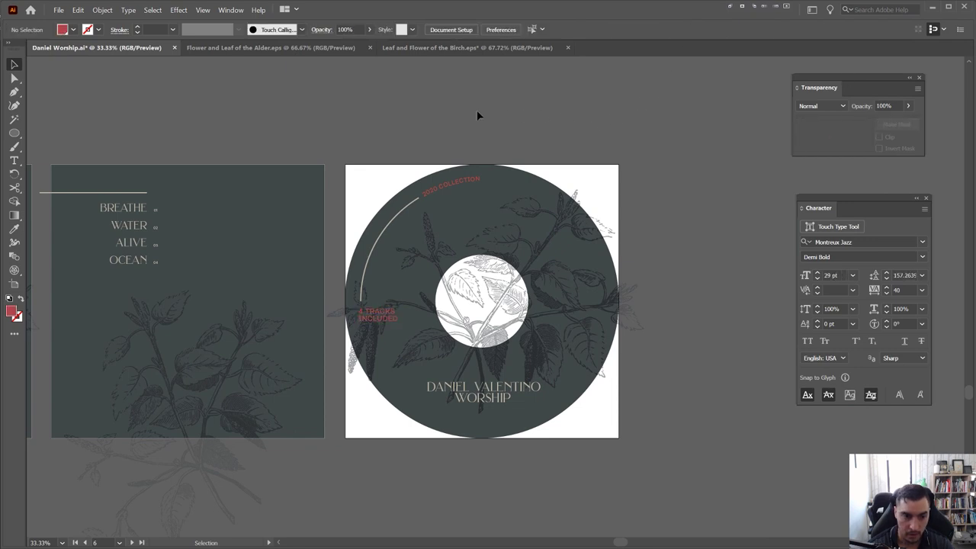
Save the Illustrator file and marquee-select the front cover artwork to copy it
scroll(471, 411, up, 1)
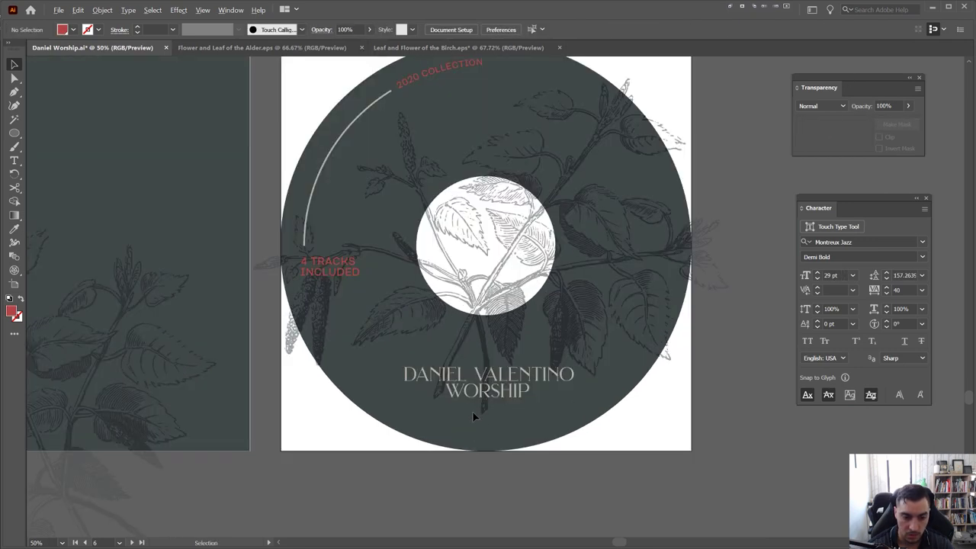
scroll(480, 358, down, 1)
scroll(623, 221, down, 1)
drag(484, 120, 513, 130)
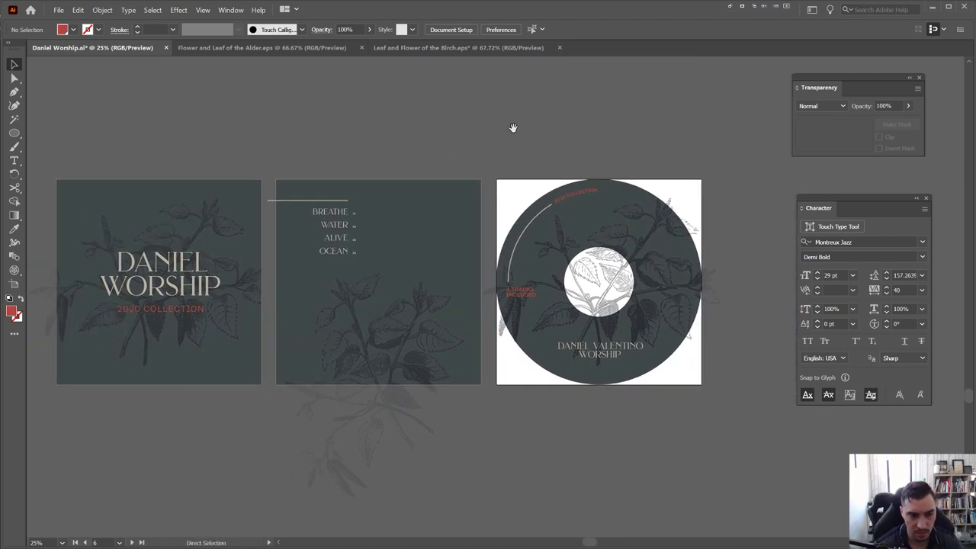
key(ctrl+s)
drag(221, 163, 433, 158)
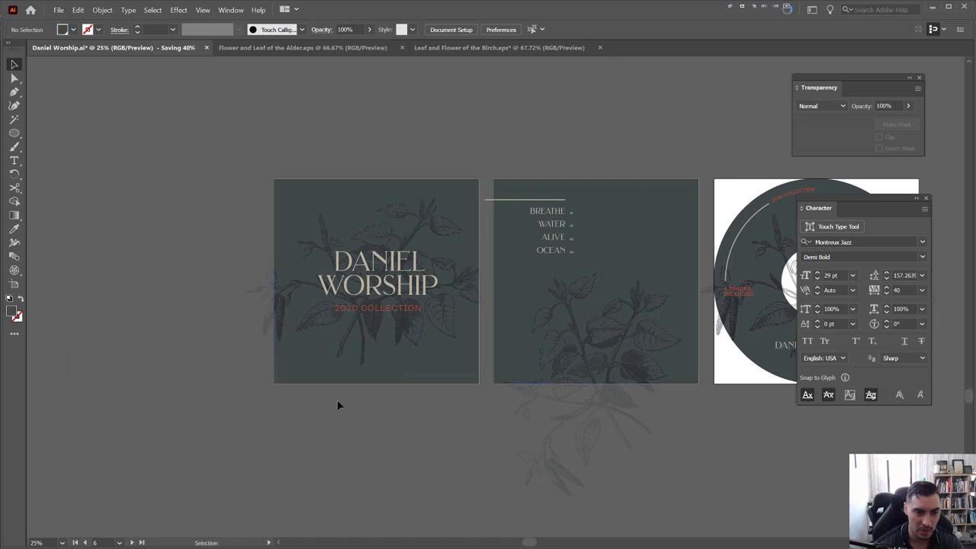
drag(342, 331, 257, 186)
key(ctrl+z)
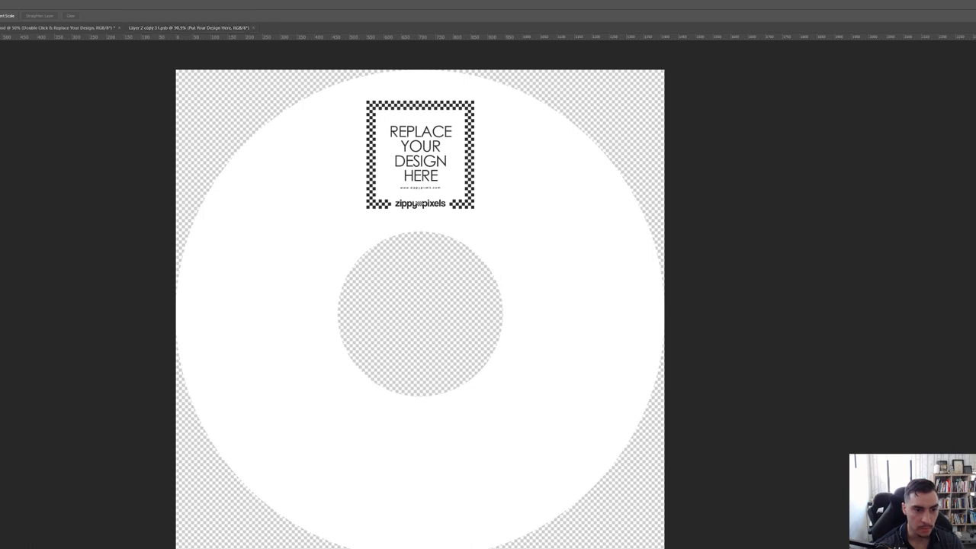
Switch to the main CD mockup and toggle the case layer's visibility to identify the cover
click(57, 28)
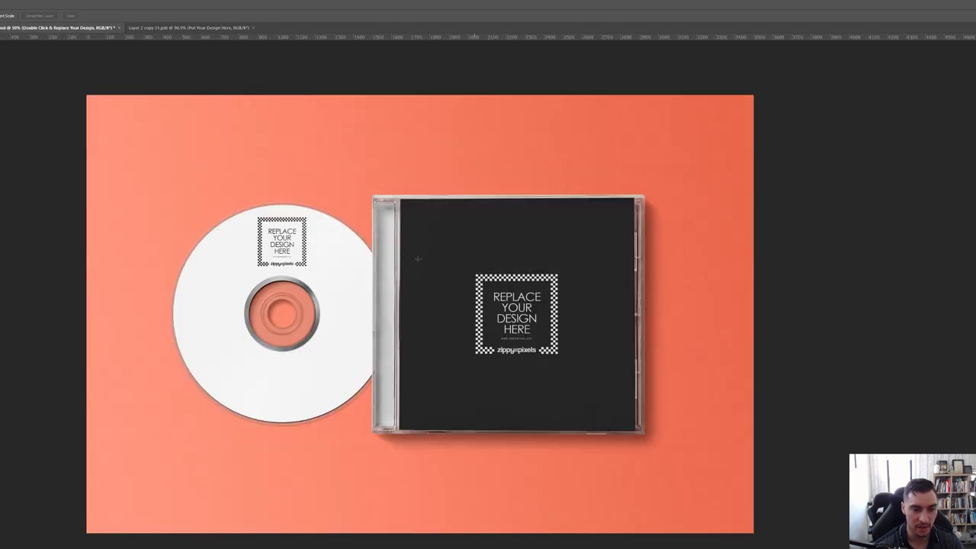
key(alt+bracketleft)
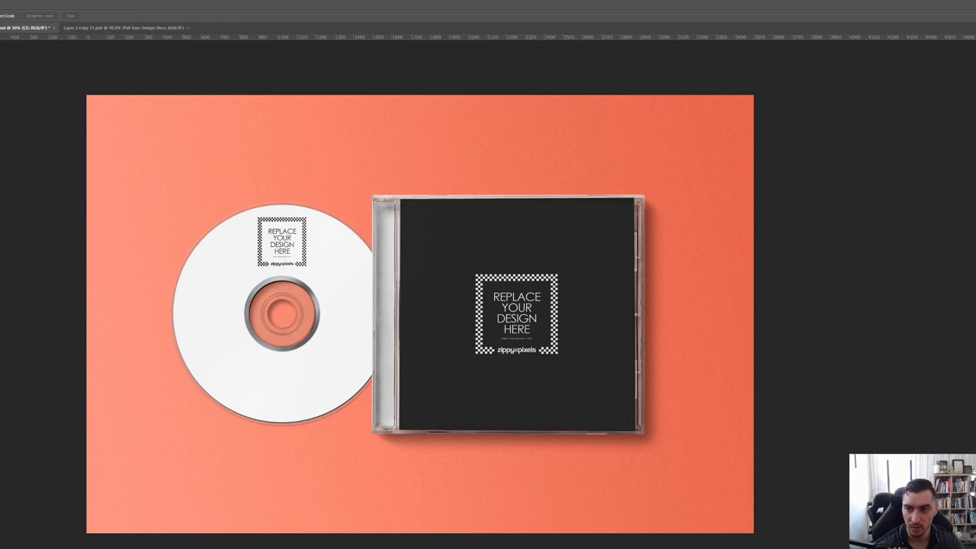
key(ctrl+comma)
key(ctrl+comma)
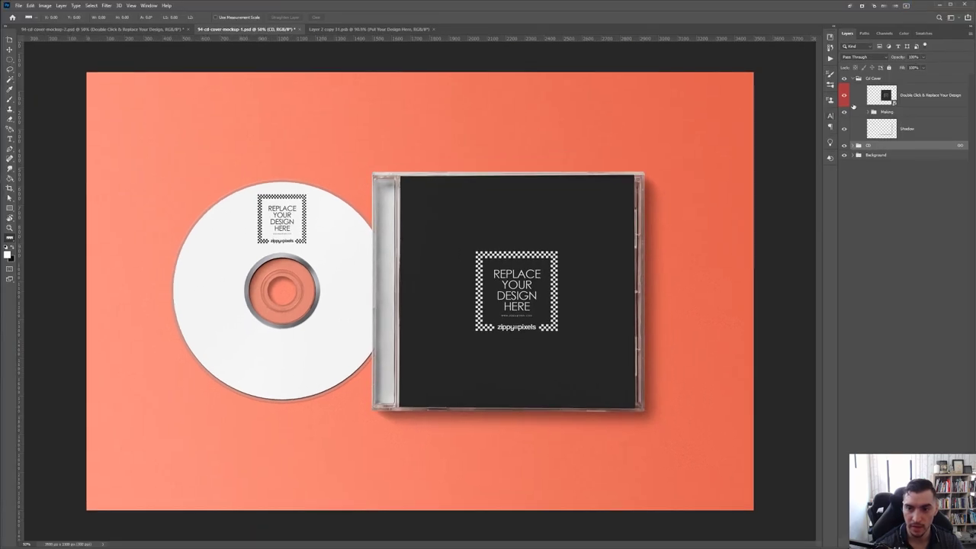
key(ctrl+comma)
key(ctrl+comma)
Open the cover smart object, cancel Color Balance, and paste the front cover as a smart object
double_click(884, 95)
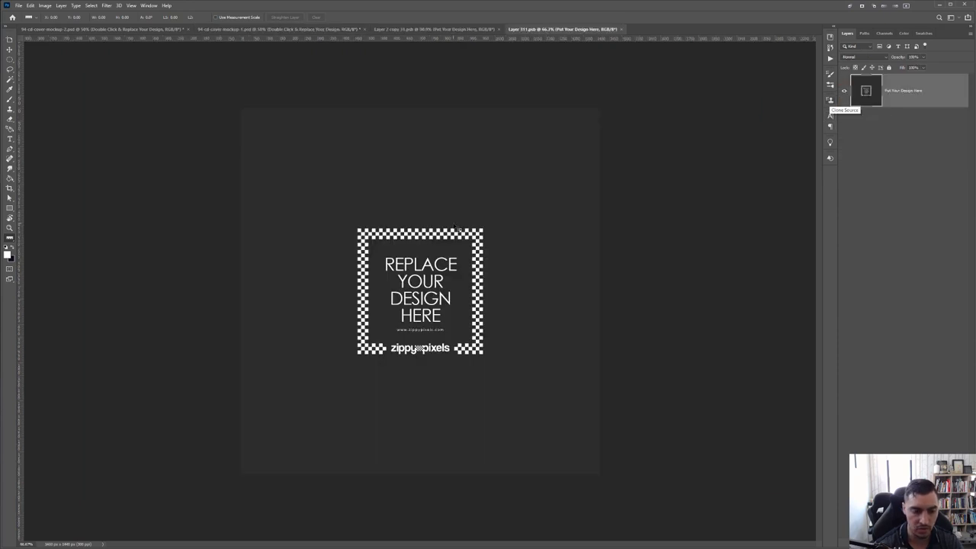
key(ctrl+b)
click(879, 182)
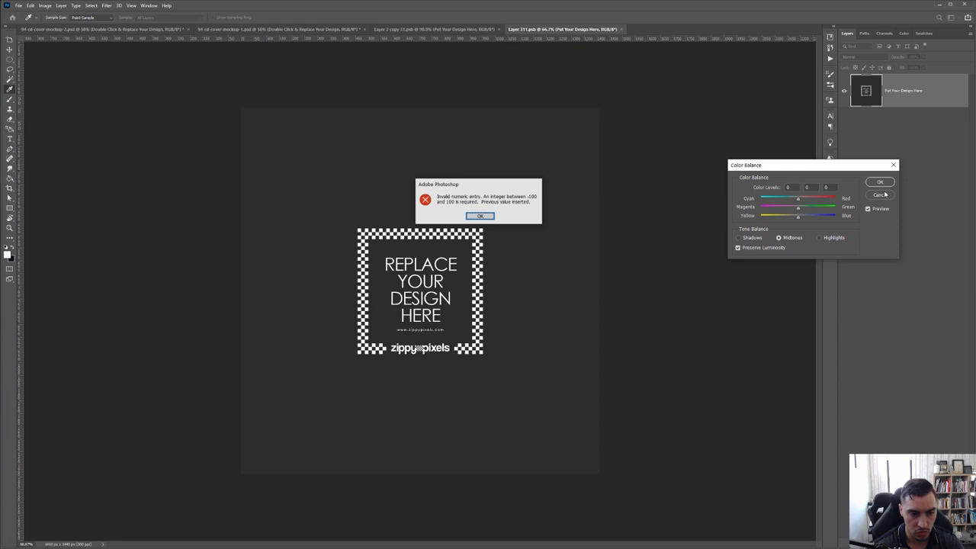
click(477, 217)
key(ctrl+v)
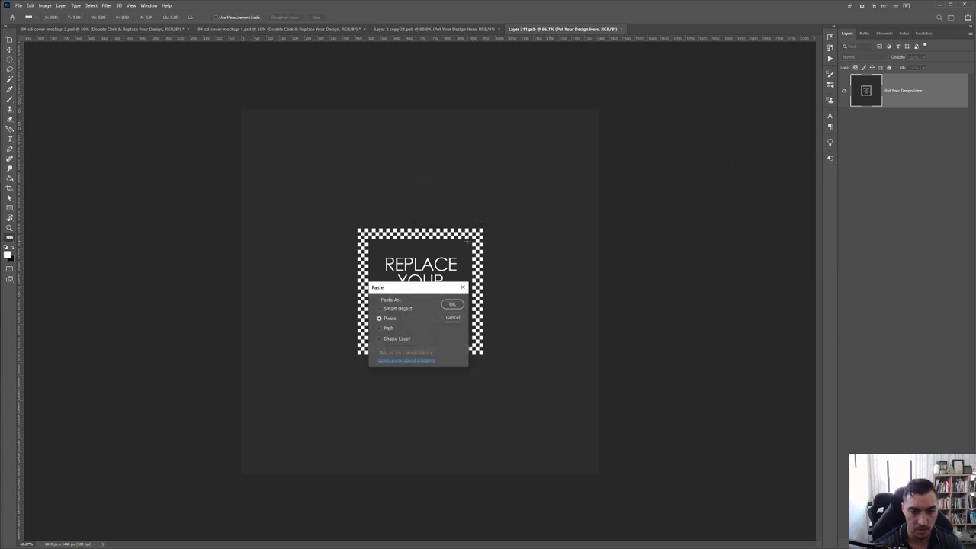
click(380, 308)
Scale the pasted cover to fill the canvas, nudge it right, commit and save
click(452, 305)
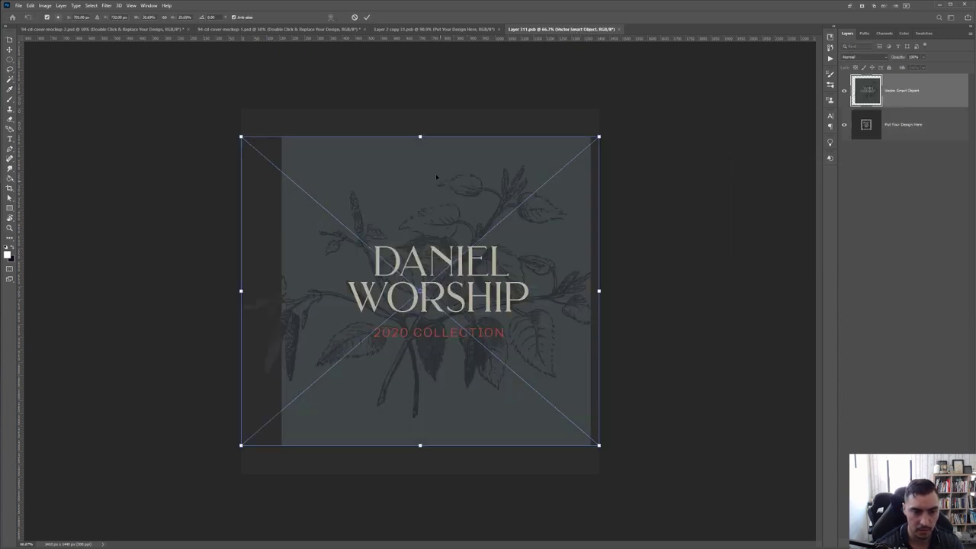
drag(420, 136, 420, 63)
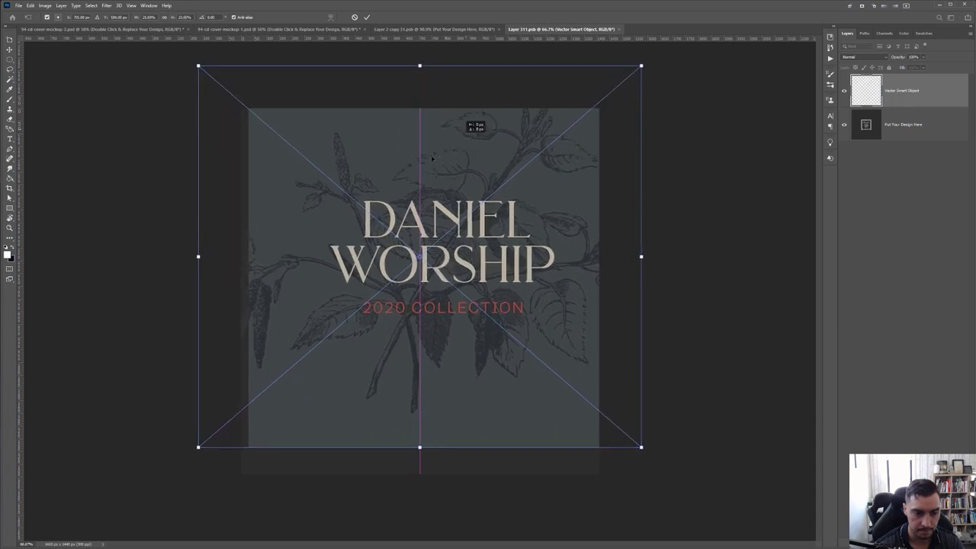
drag(467, 137, 434, 167)
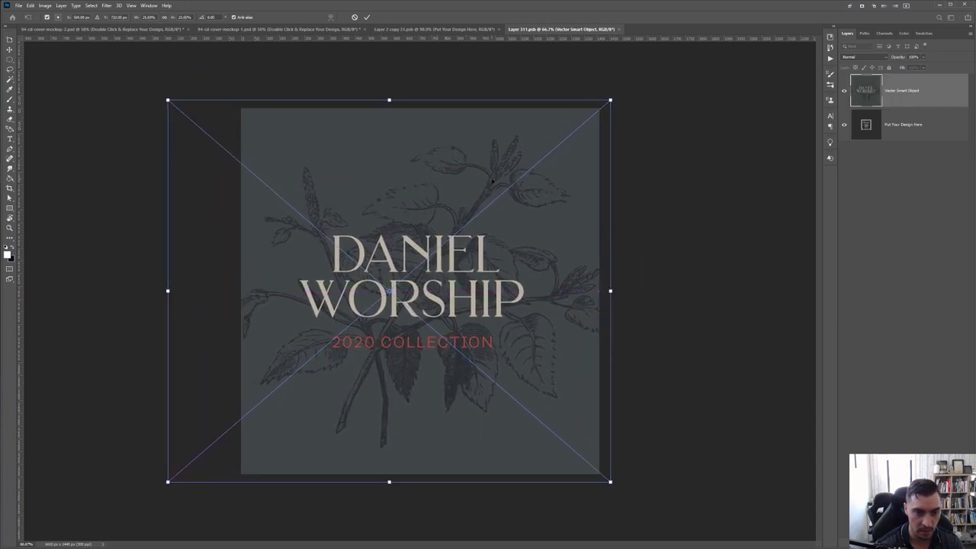
key(Right)
key(Right)
key(Right)
key(Right)
key(Right)
key(Right)
key(Right)
key(Right)
key(Right)
key(Right)
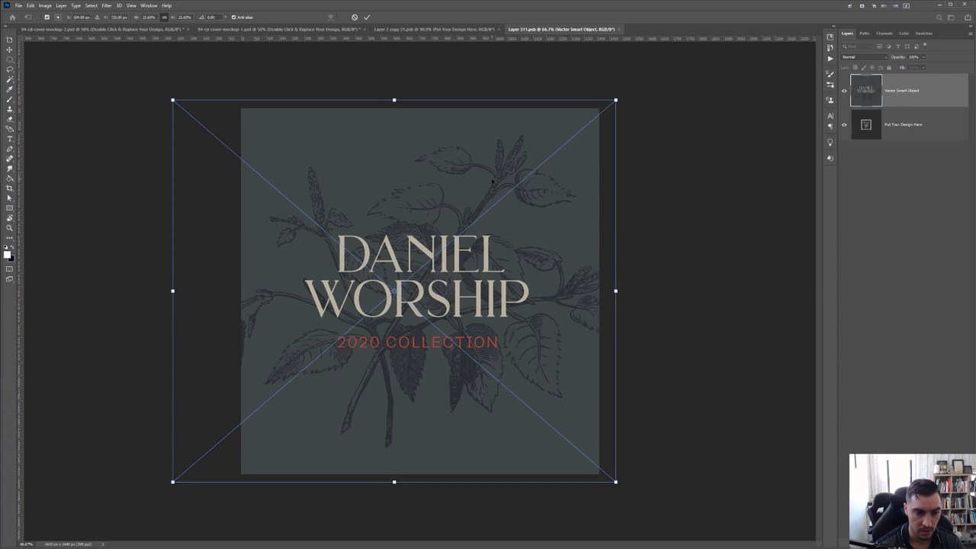
key(Right)
key(Right)
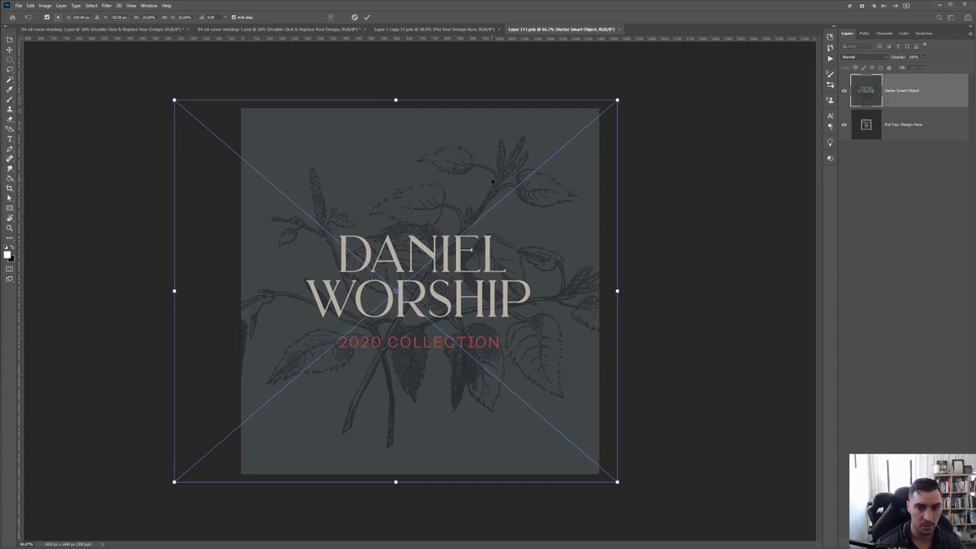
key(Return)
key(ctrl+s)
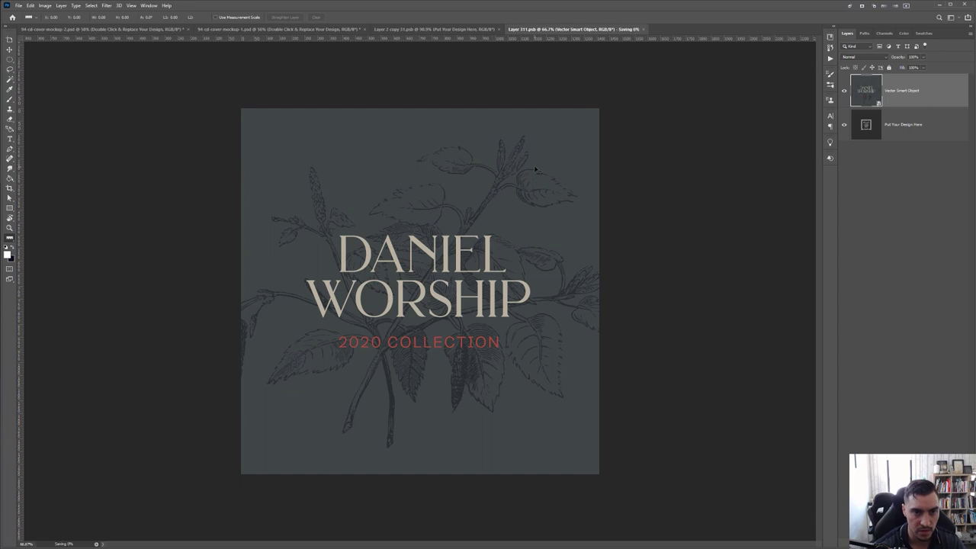
Clear the stray measurement line in the disc placeholder document and close it
click(429, 30)
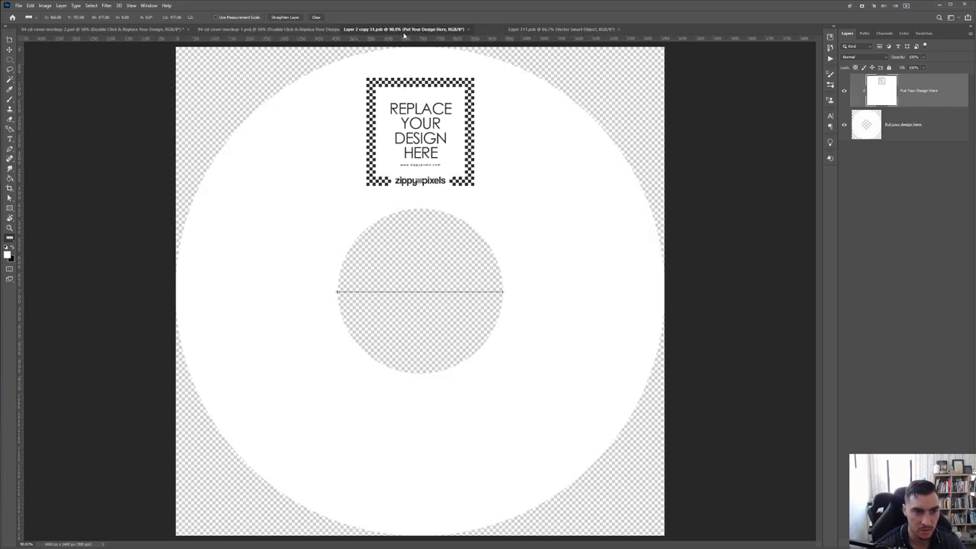
click(504, 80)
click(500, 29)
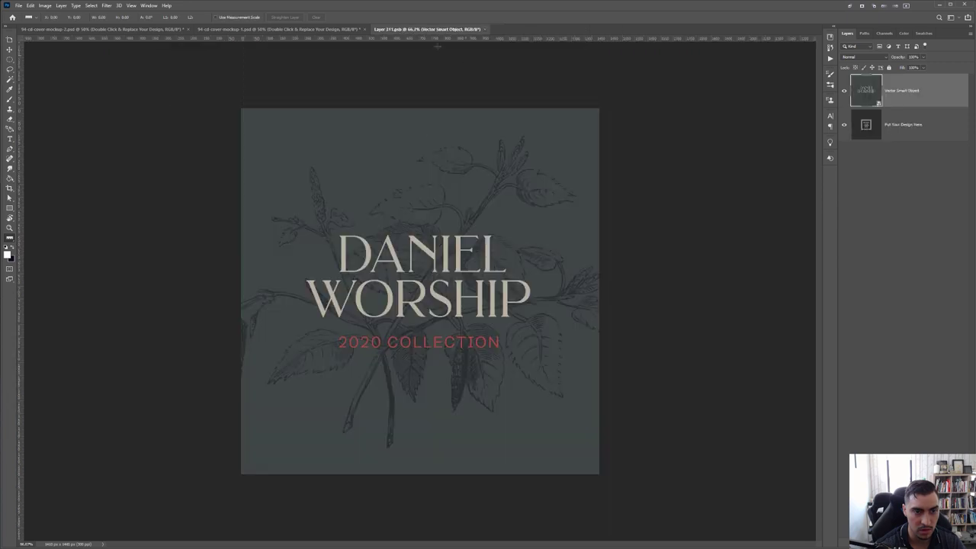
In the first mockup, expand the Background group and select the orange Background layer
click(317, 29)
scroll(423, 307, down, 1)
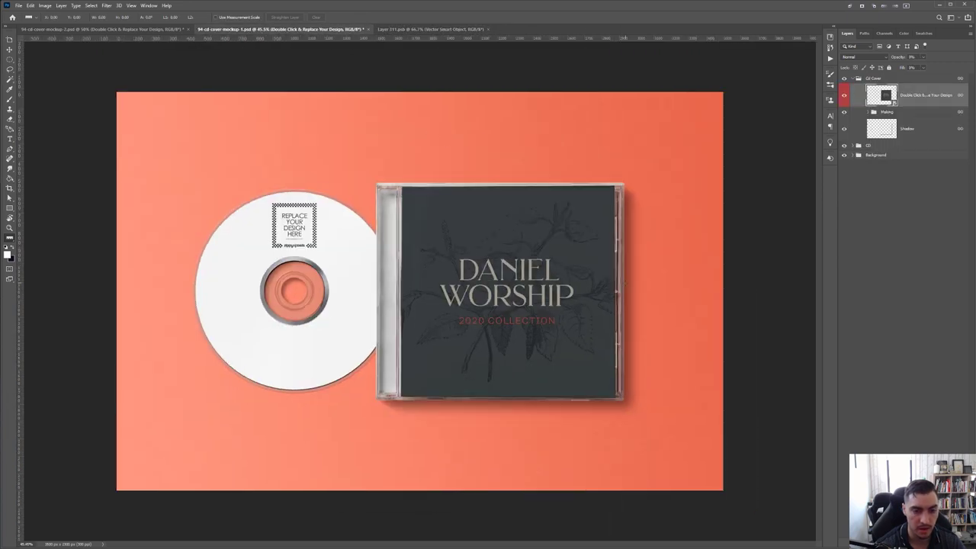
click(853, 155)
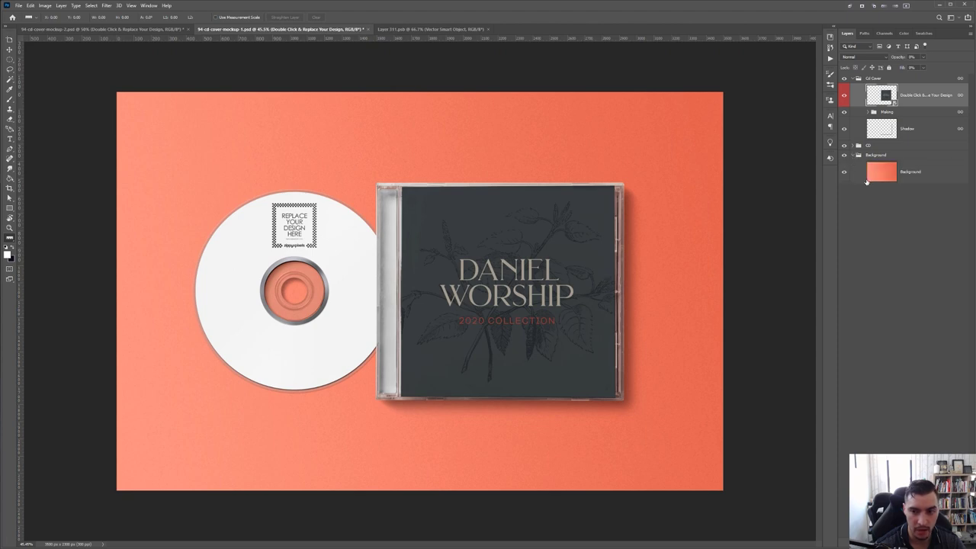
click(844, 172)
click(844, 172)
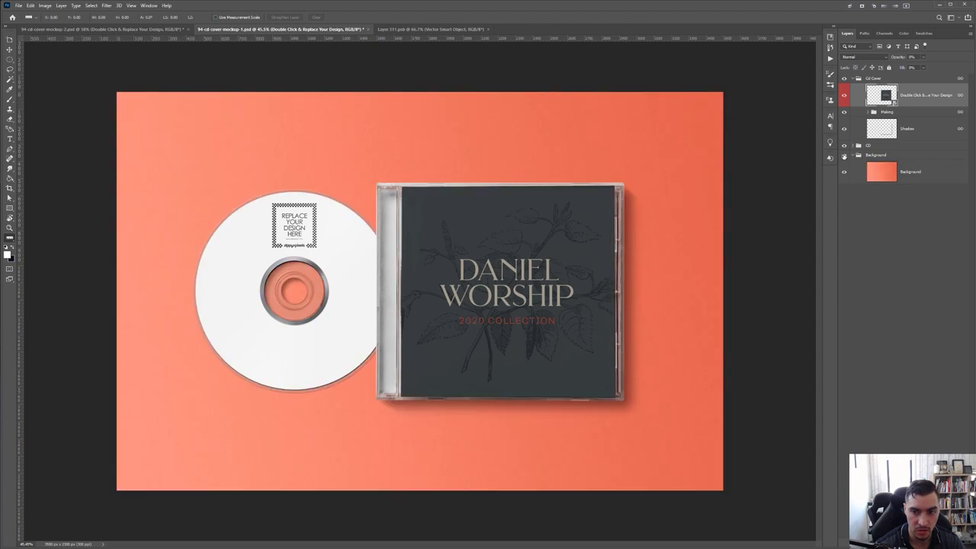
click(844, 155)
click(844, 154)
click(911, 172)
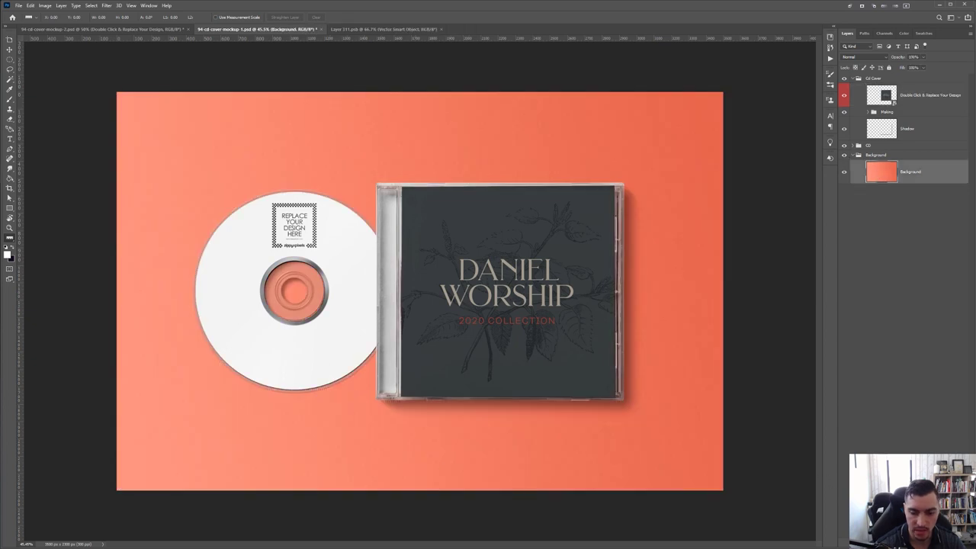
Add a Solid Color fill layer using the beige sampled from the cover lettering
click(912, 539)
click(939, 410)
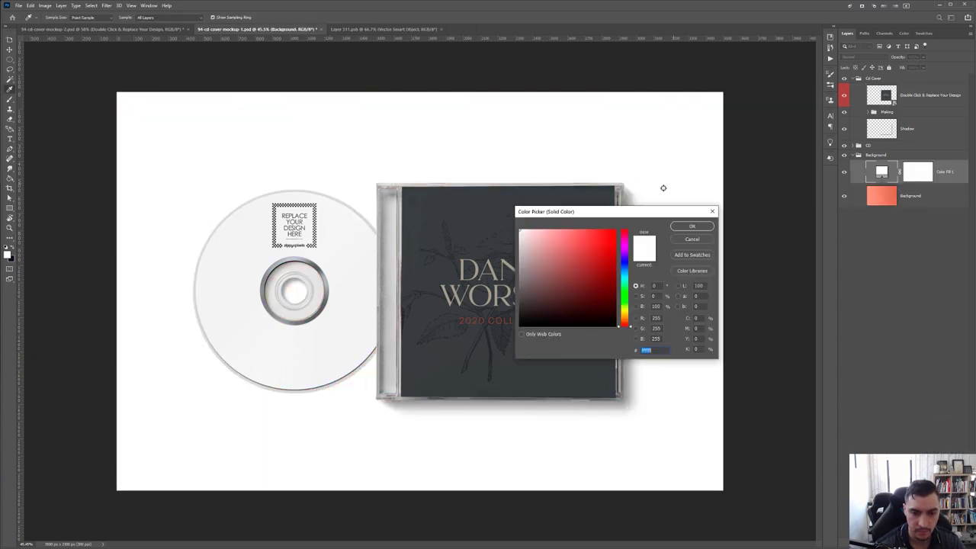
click(447, 371)
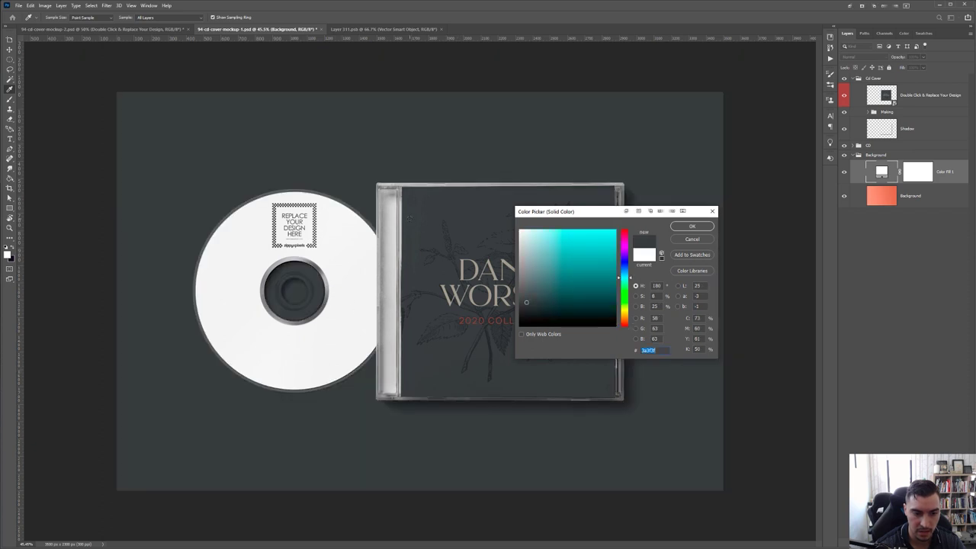
click(475, 268)
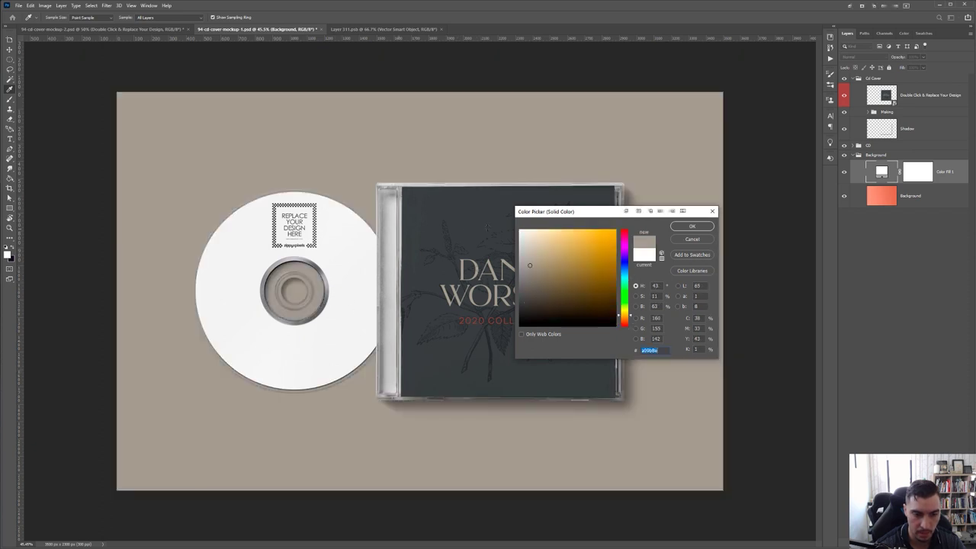
drag(594, 208, 654, 201)
click(421, 369)
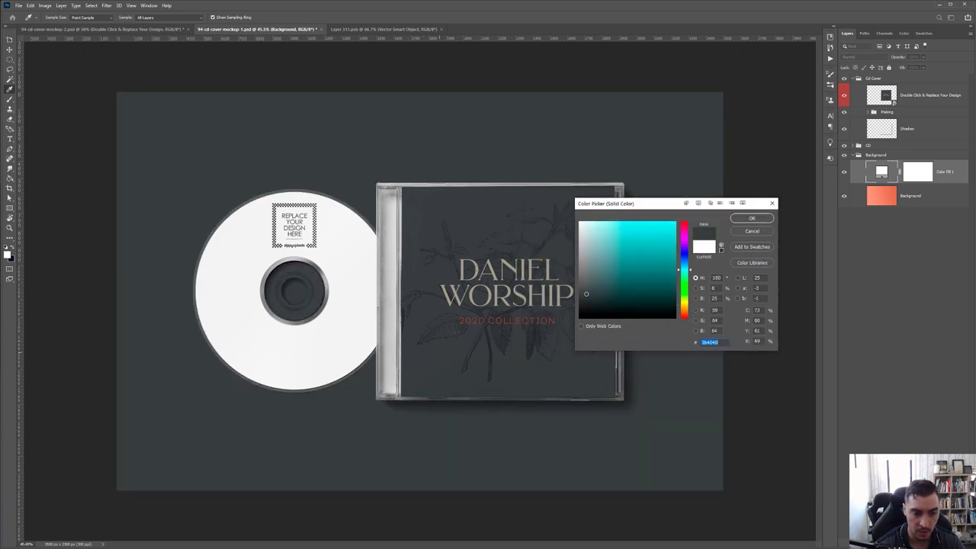
click(476, 268)
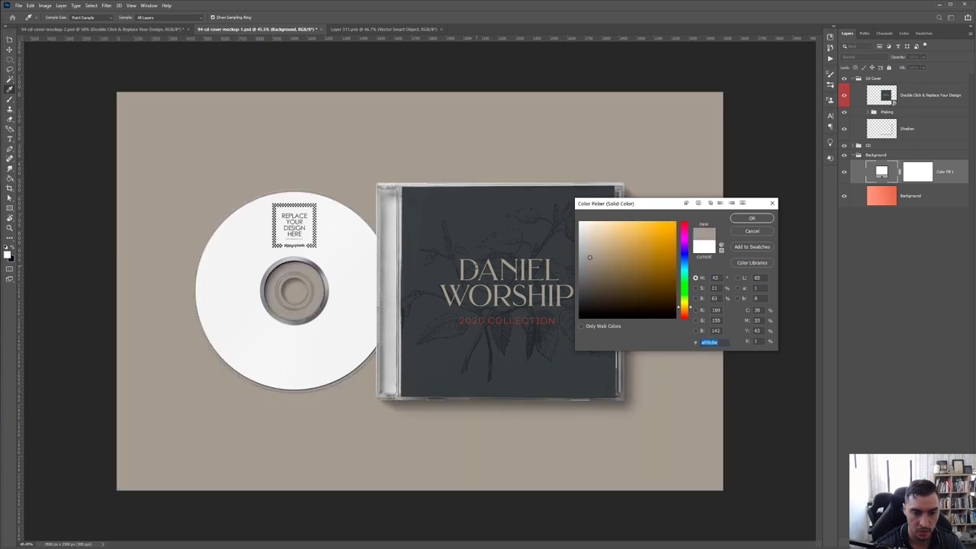
click(751, 219)
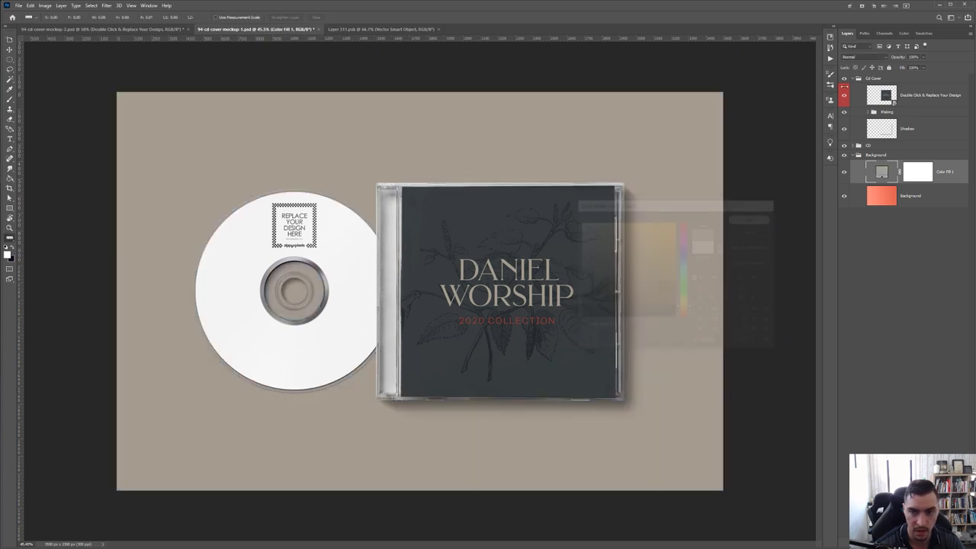
Try Multiply on the beige fill layer, then set it back to Normal blending
click(857, 57)
click(847, 87)
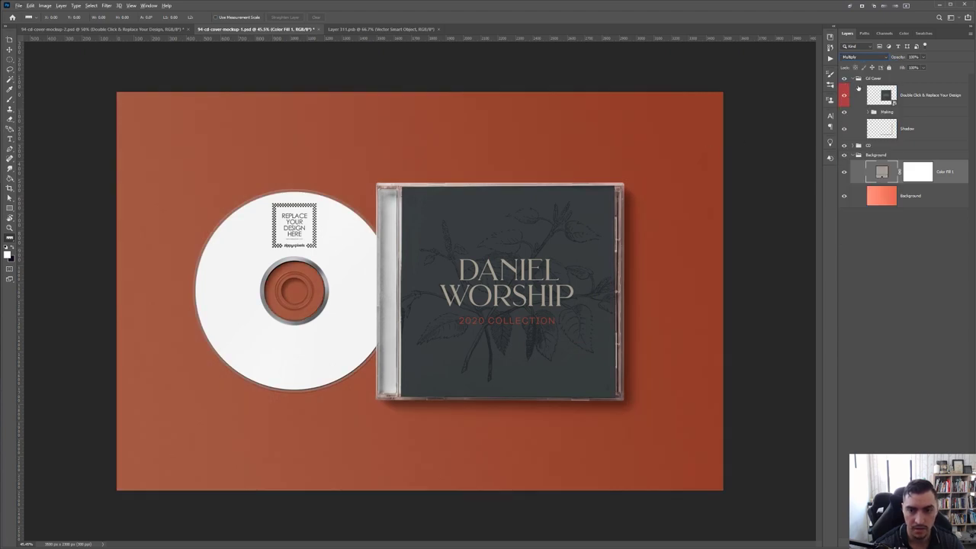
click(882, 199)
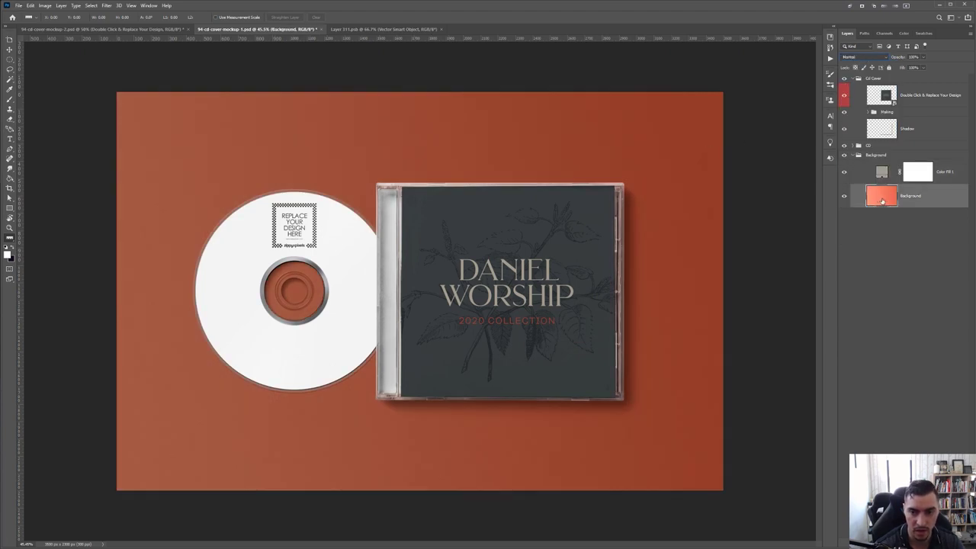
click(876, 167)
click(858, 57)
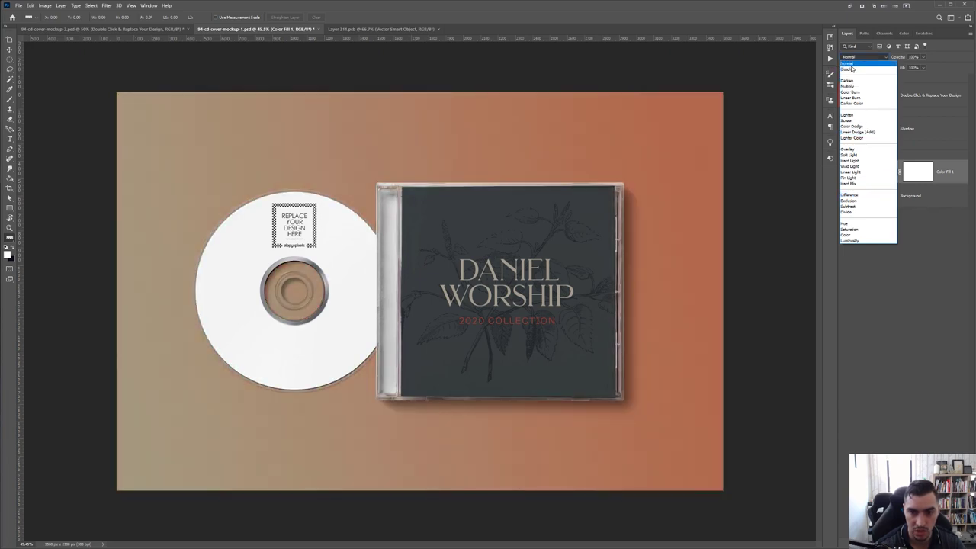
click(850, 64)
click(908, 197)
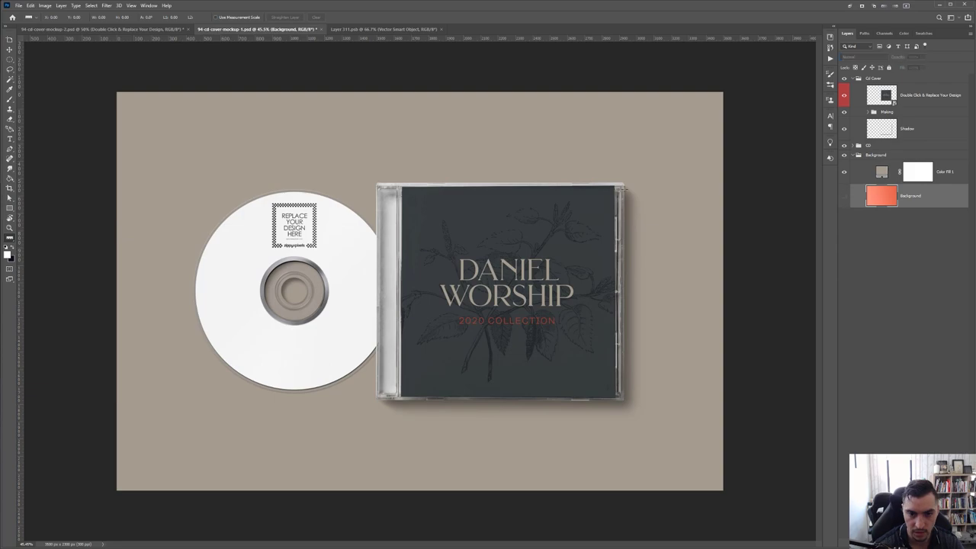
scroll(420, 326, up, 1)
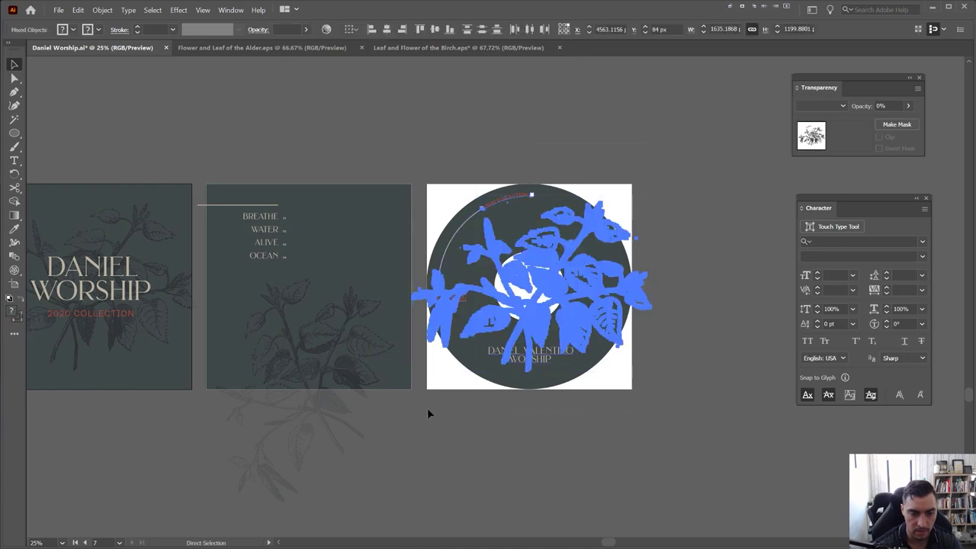
Open the disc label smart object and cancel the wrongly pasted artwork
key(alt+Tab)
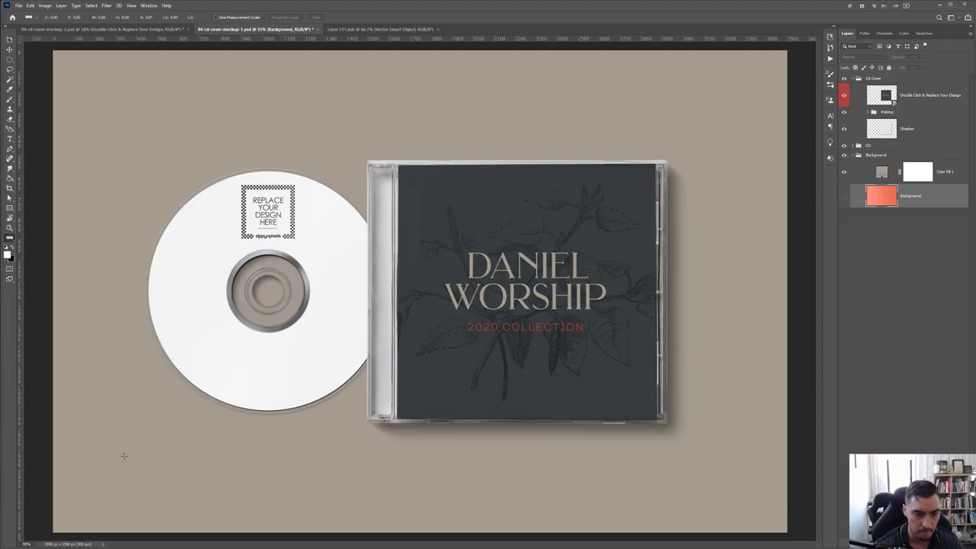
click(858, 146)
double_click(881, 162)
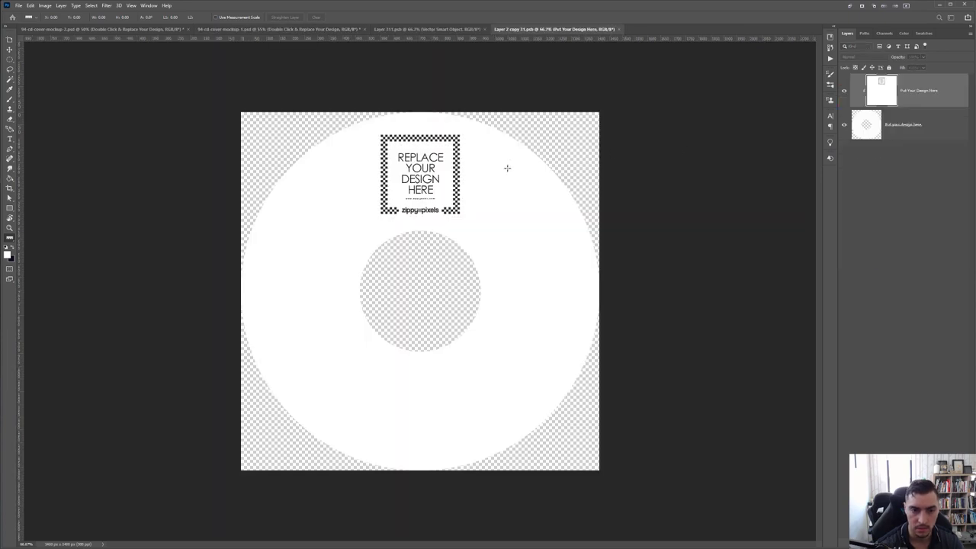
key(ctrl+v)
key(Return)
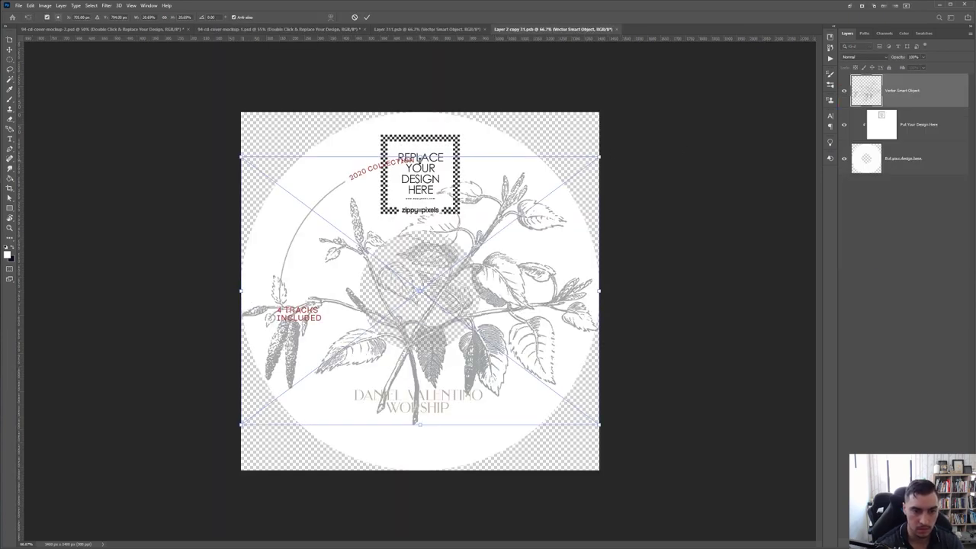
key(Escape)
key(alt+Tab)
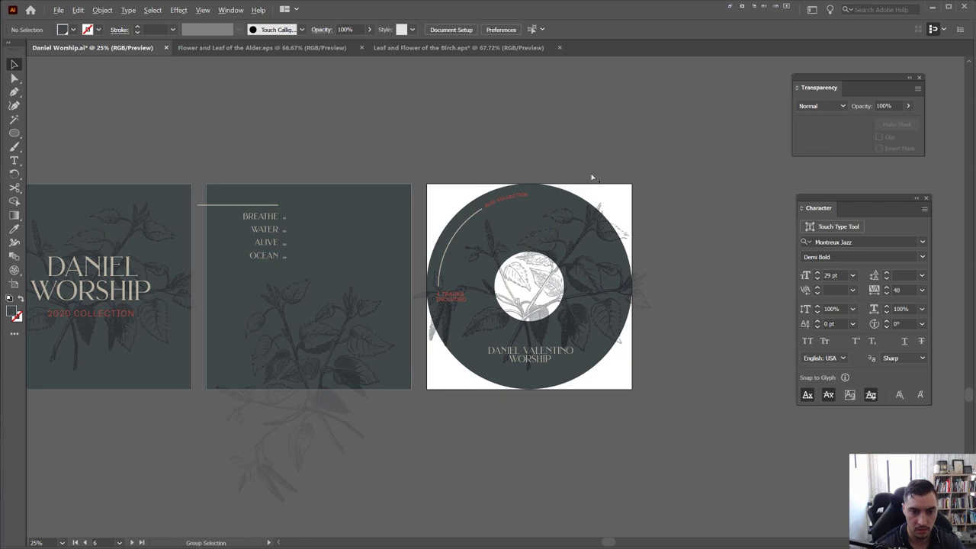
In Illustrator, unlock the cd layer and select the whole disc design artwork
click(621, 339)
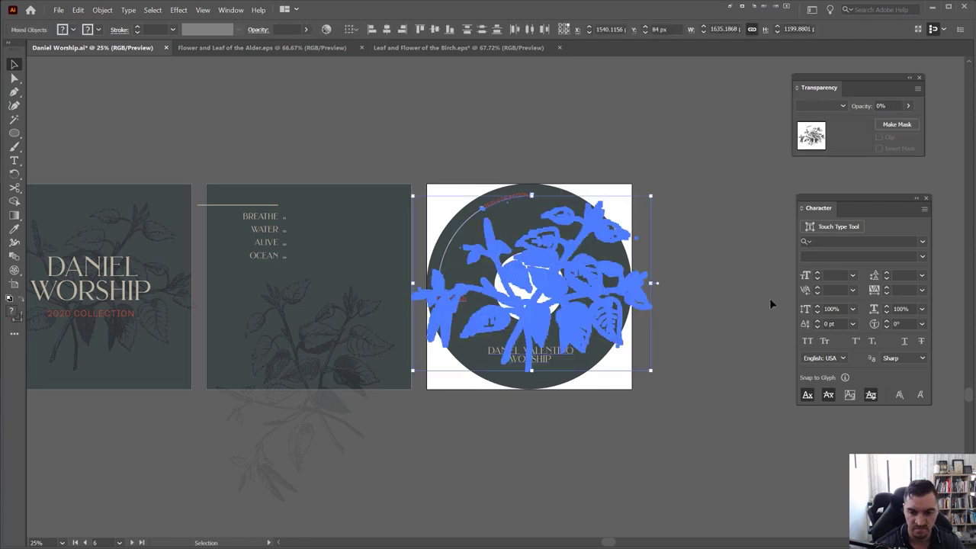
click(769, 298)
key(F7)
click(889, 333)
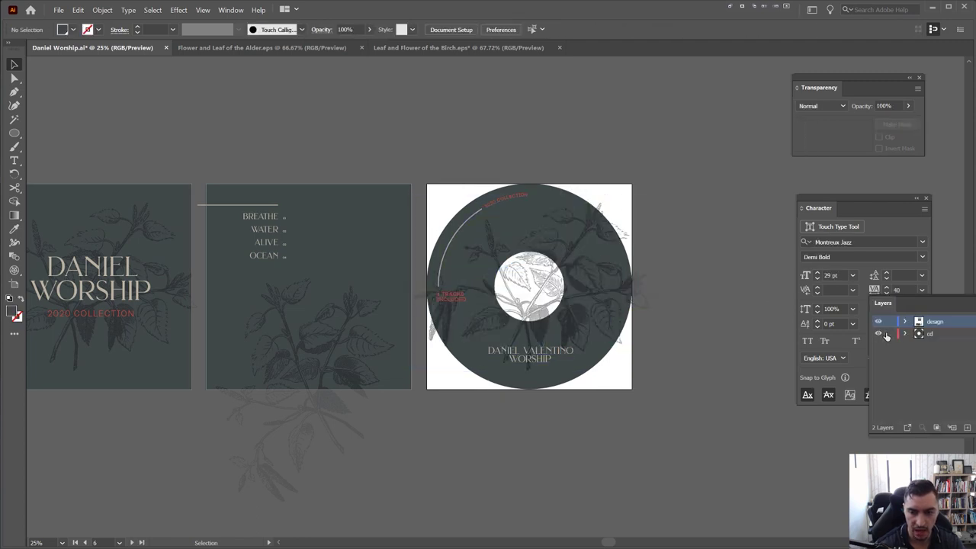
click(462, 388)
Paste the disc design as a smart object, scale and nudge it to fit the disc, and commit
key(alt+Tab)
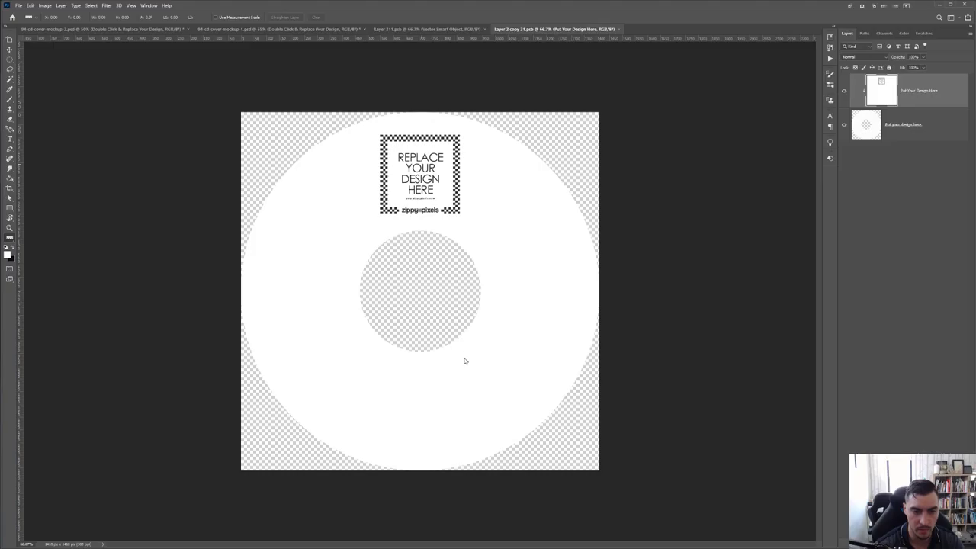
key(ctrl+v)
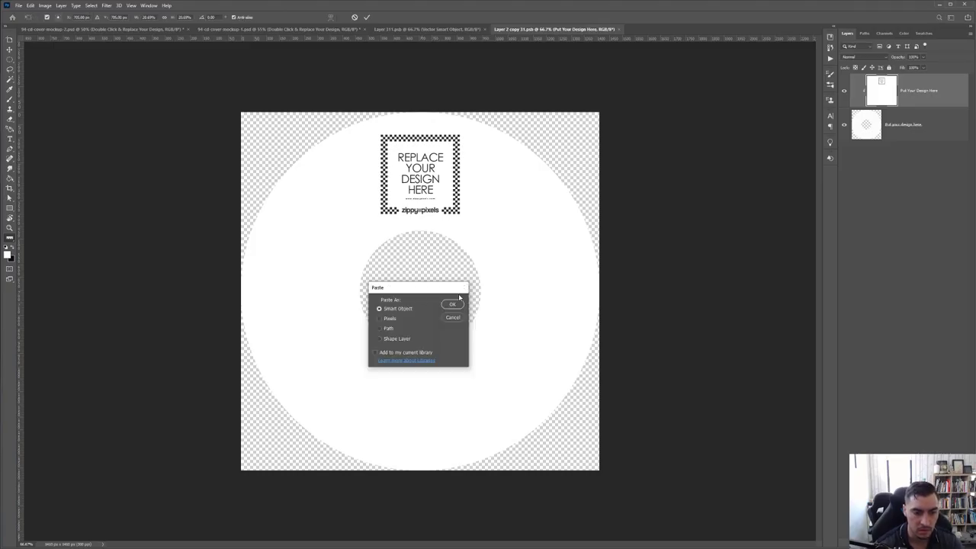
click(457, 297)
drag(599, 291, 632, 290)
key(shift+Right)
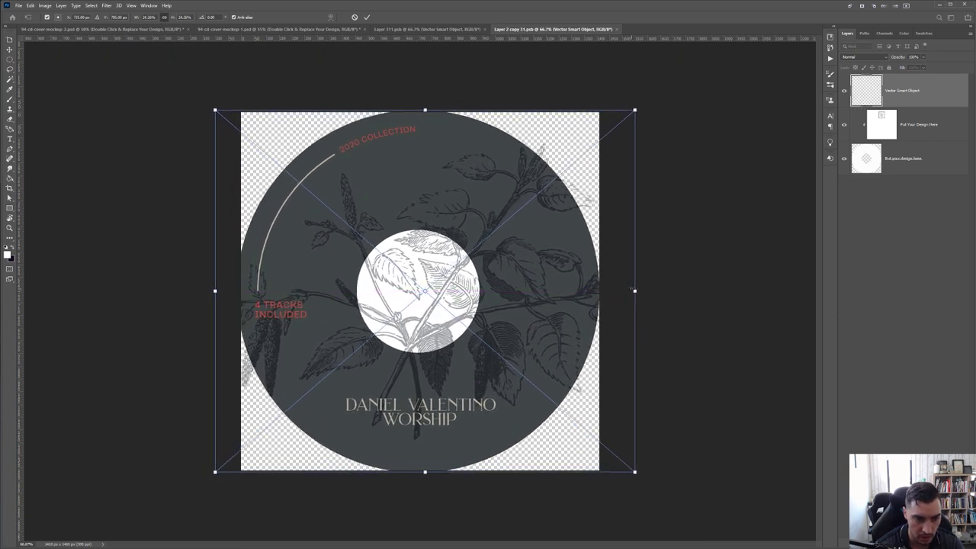
drag(425, 111, 425, 112)
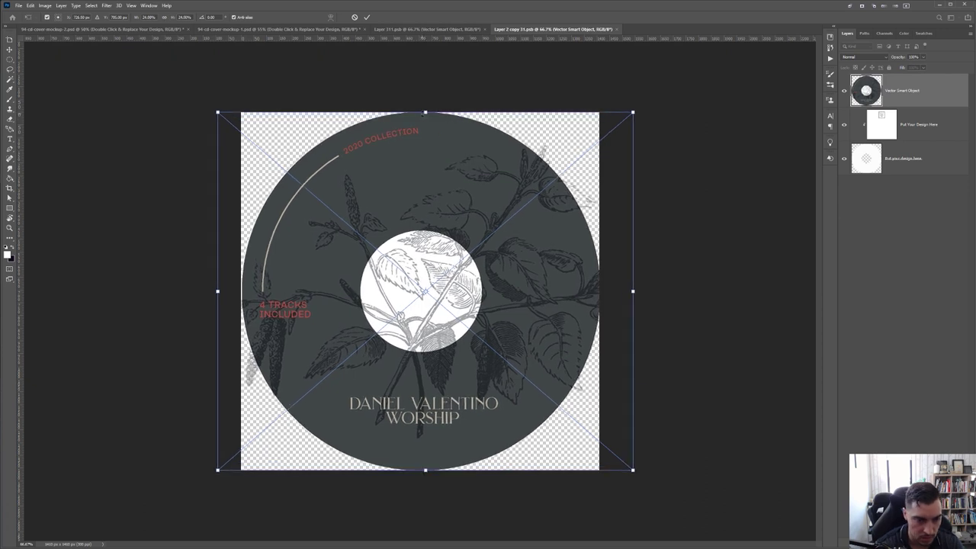
key(Return)
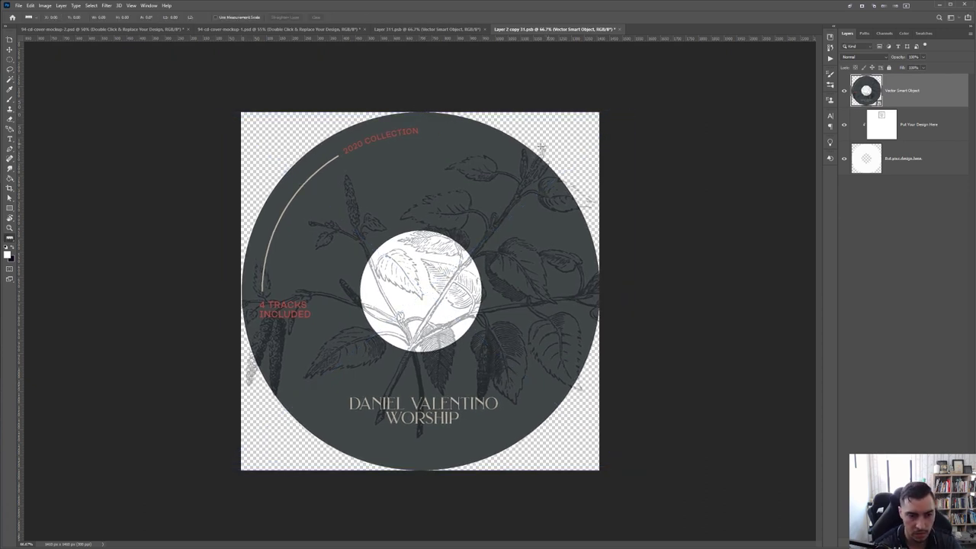
Zoom around the closed-case mockup to inspect the new cover, then switch to 94-cd-cover-mockup-2.psd
click(441, 30)
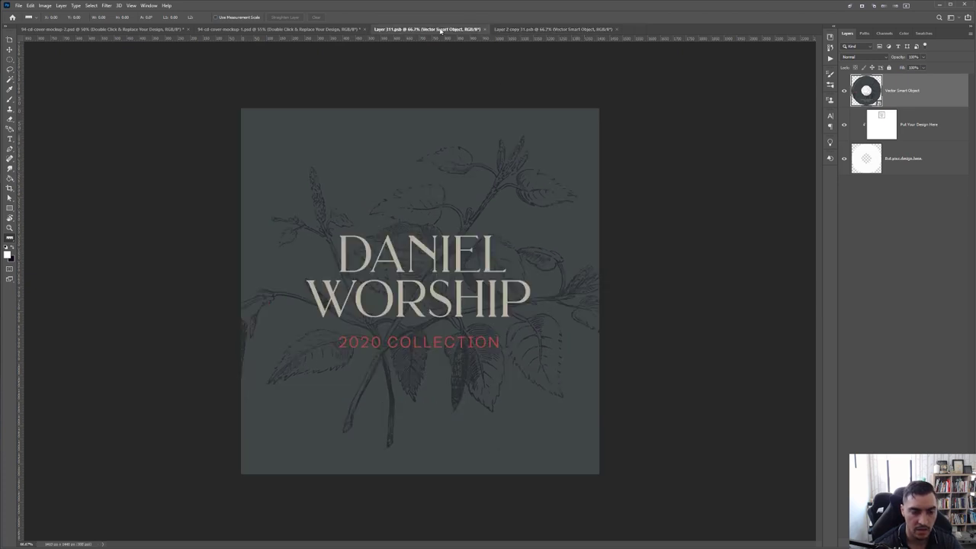
click(323, 30)
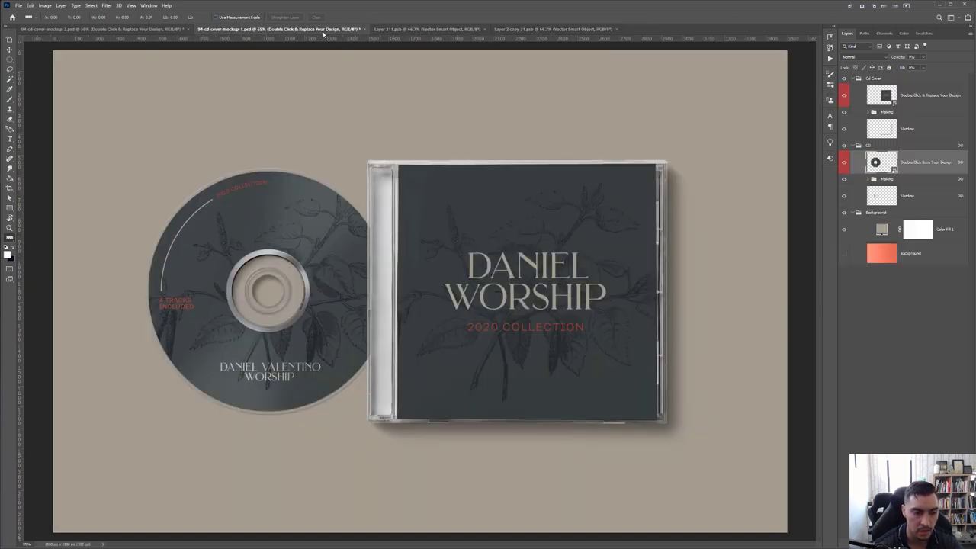
scroll(253, 317, up, 5)
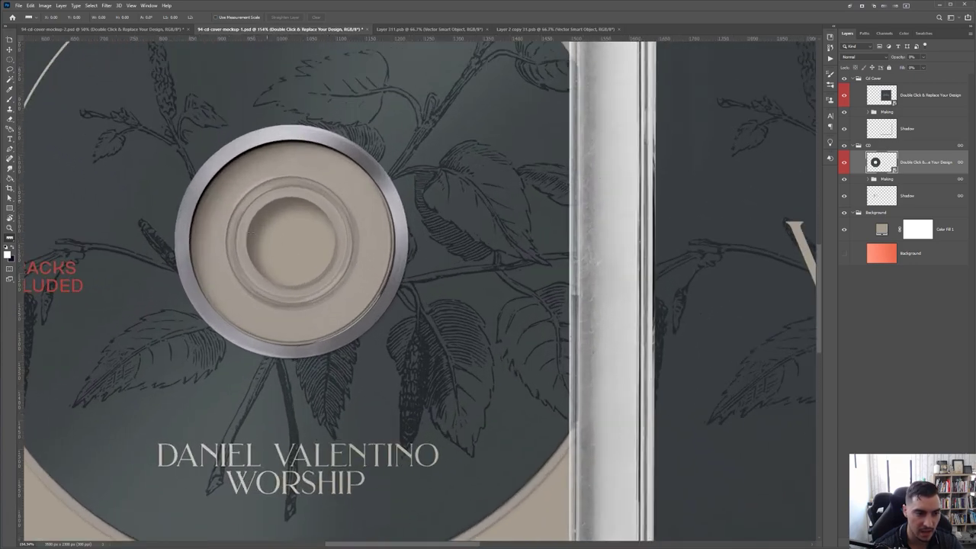
scroll(279, 252, down, 5)
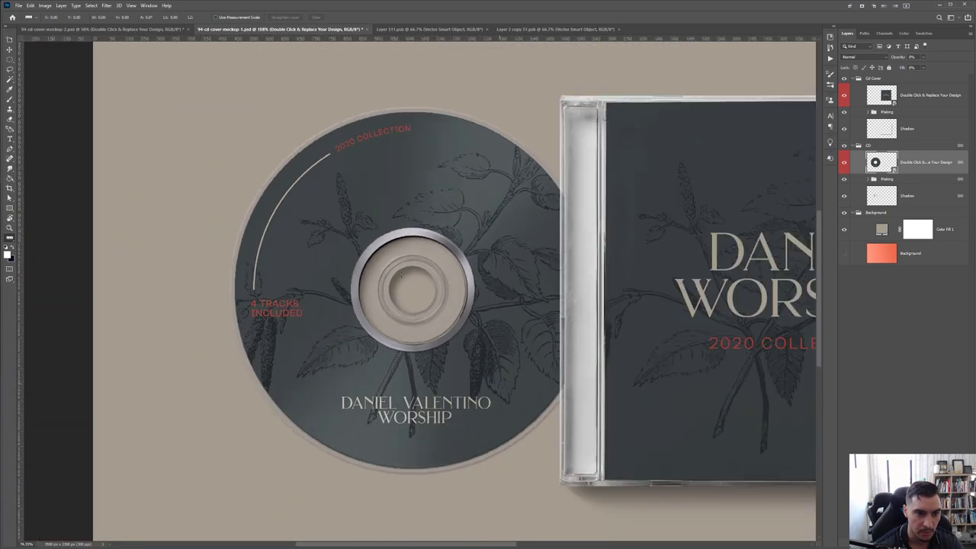
scroll(400, 272, down, 2)
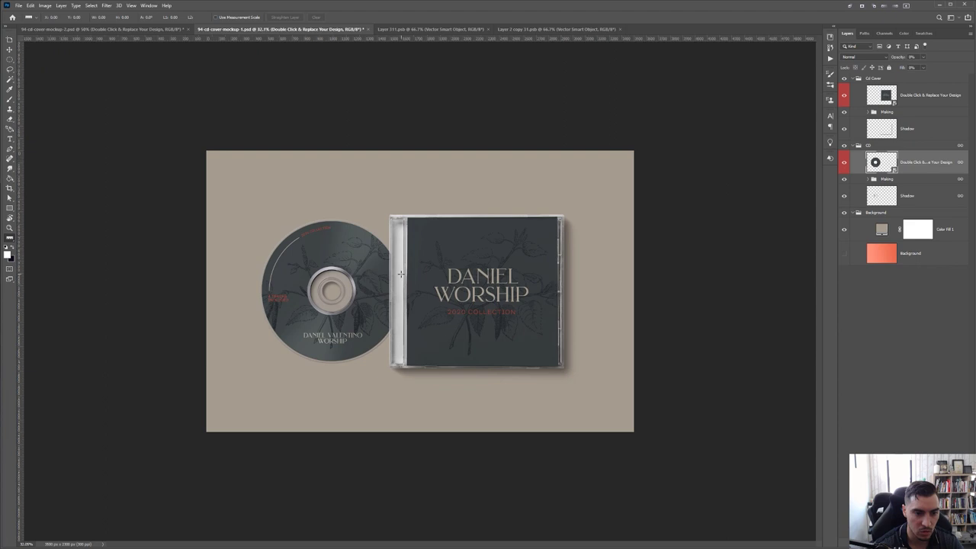
scroll(419, 290, up, 2)
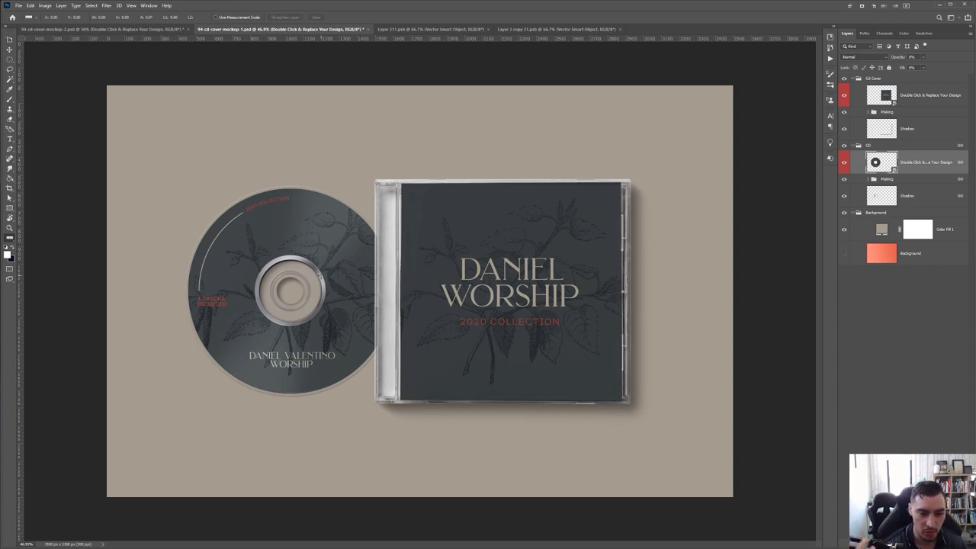
click(91, 28)
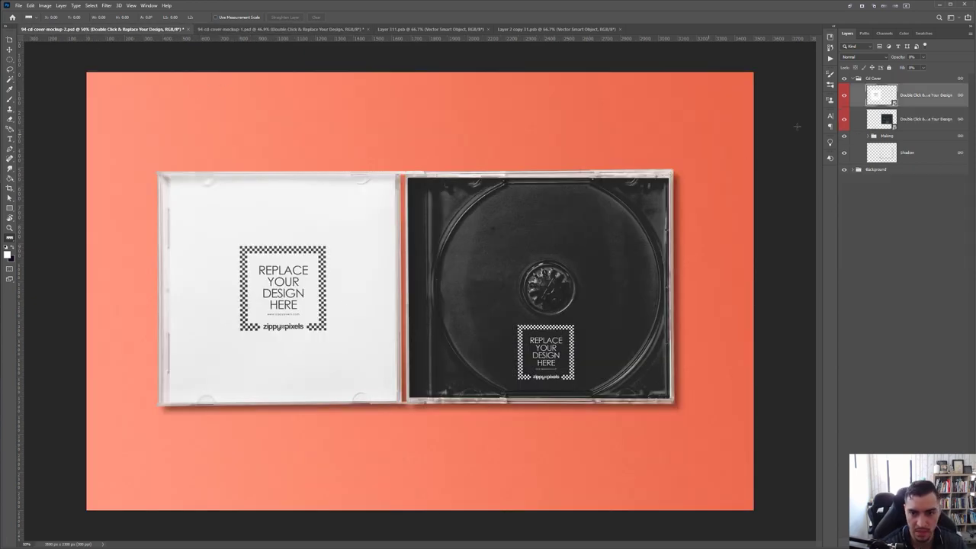
Paste the tracklist into the insert smart object and scale it to fill the square canvas
double_click(882, 98)
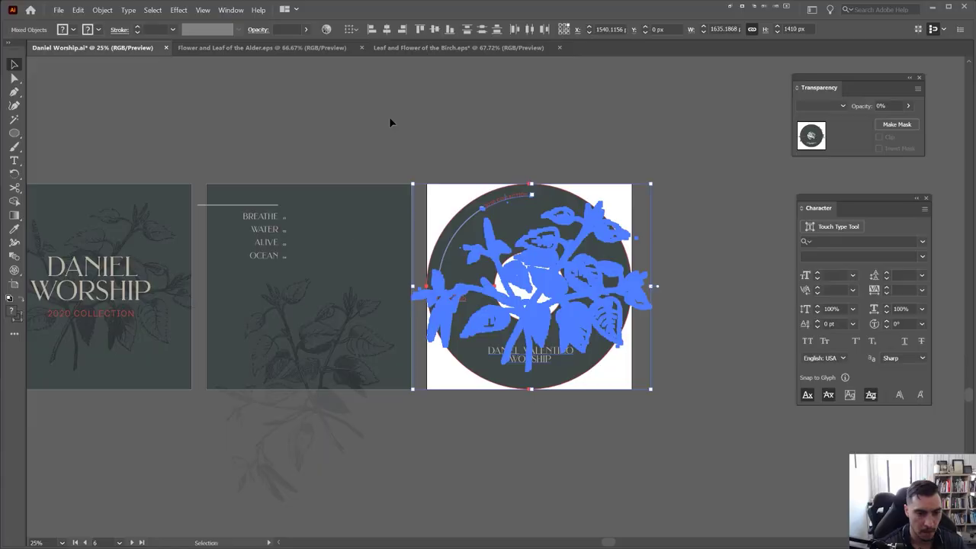
click(389, 116)
click(237, 412)
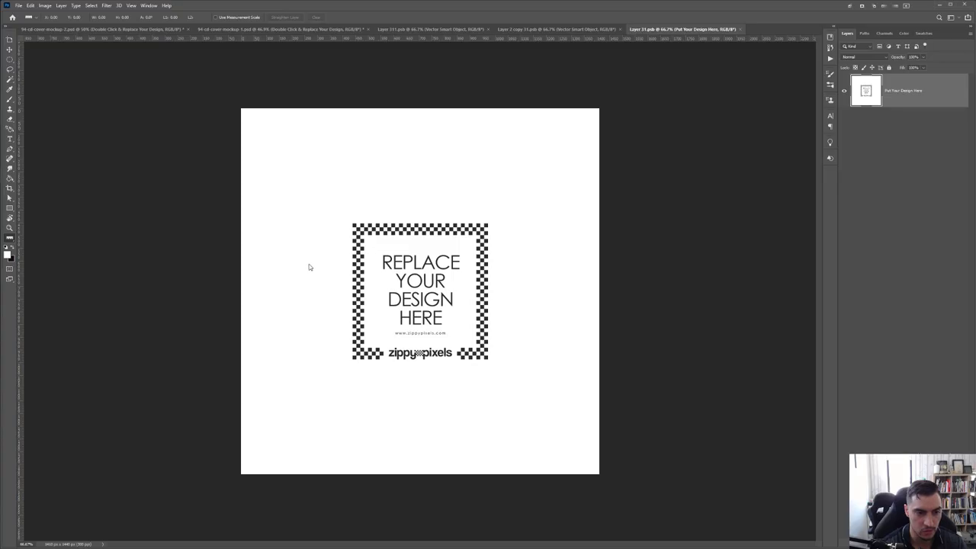
key(ctrl+v)
key(Return)
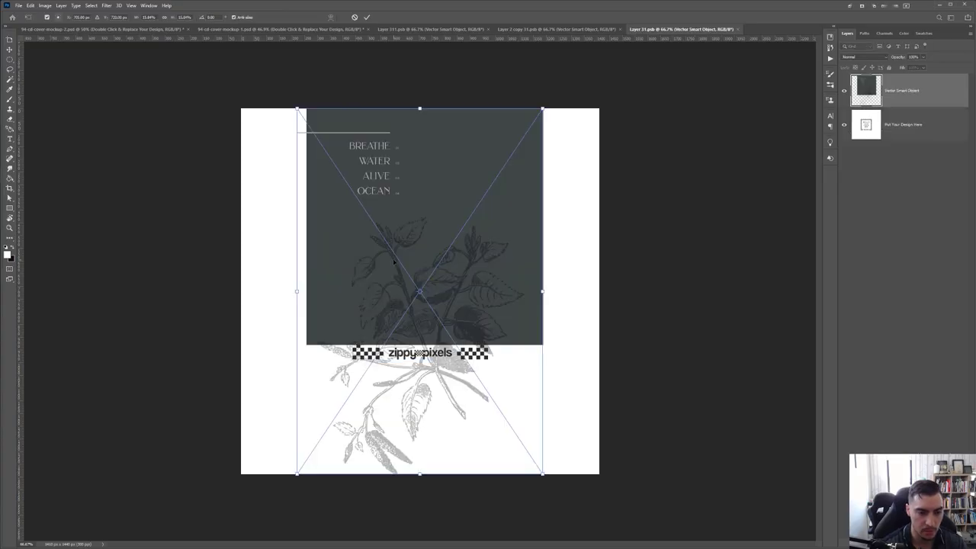
drag(612, 283, 526, 289)
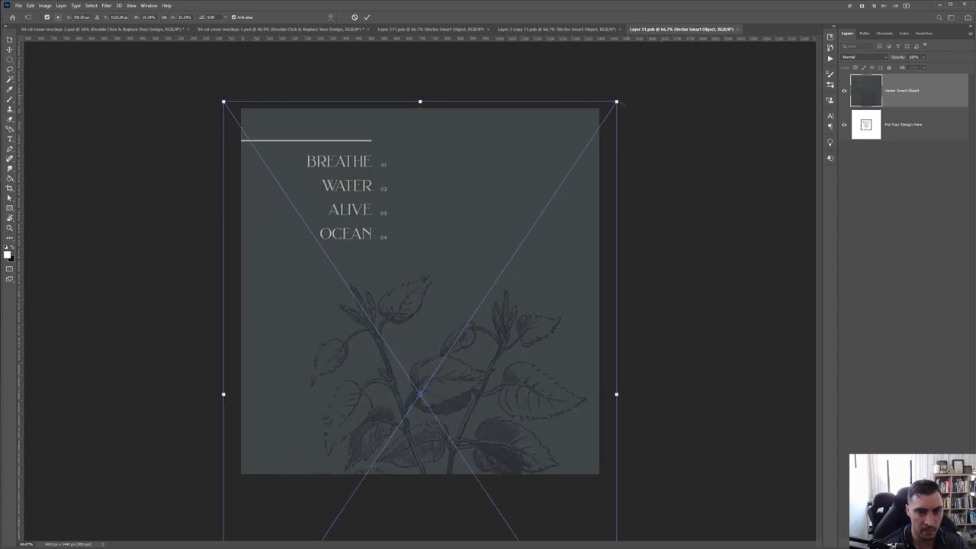
drag(616, 101, 425, 361)
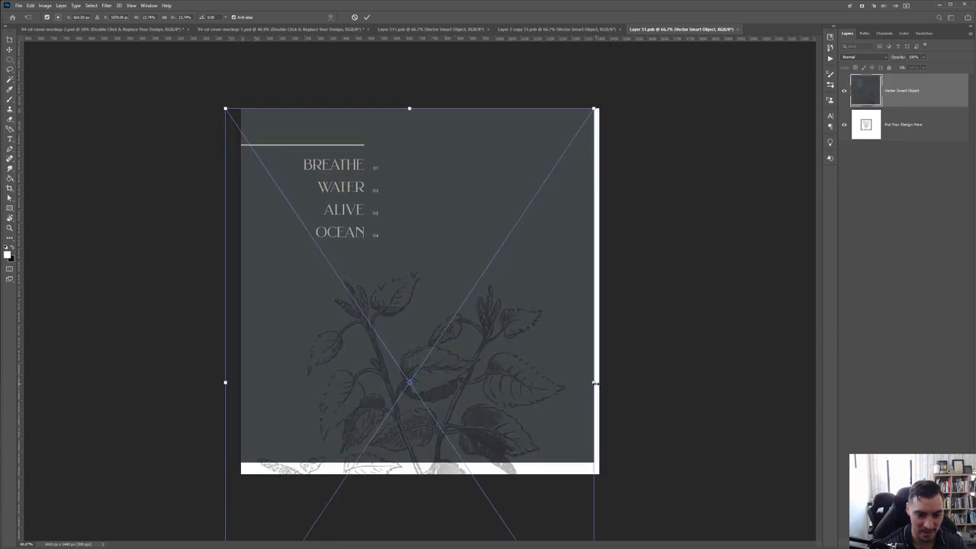
drag(596, 383, 606, 392)
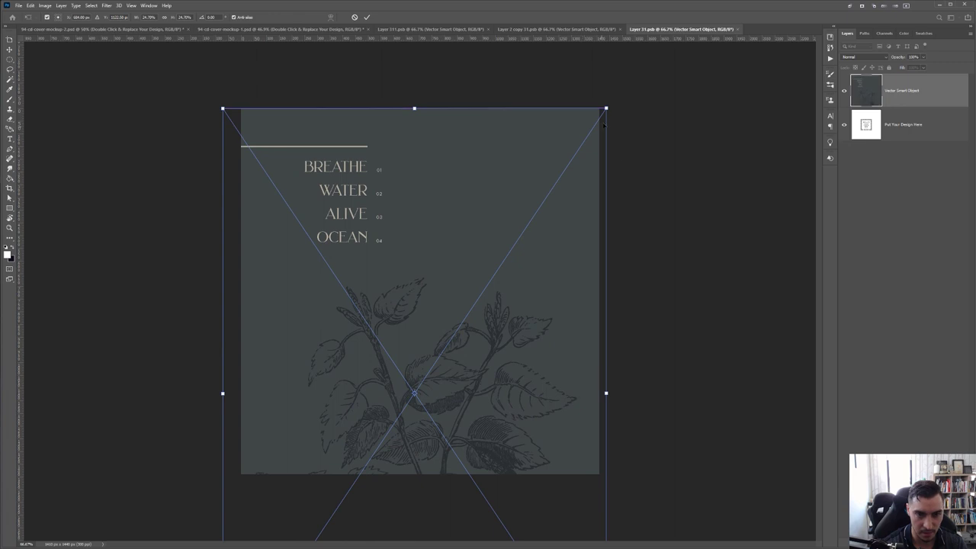
key(Return)
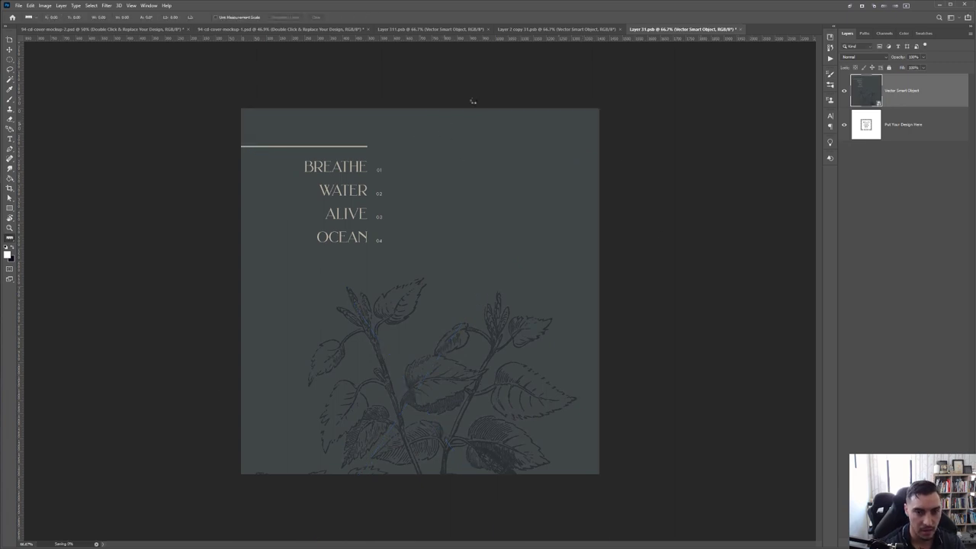
Switch between Illustrator and Photoshop and bring up the disc label design document
key(alt+Tab)
key(Delete)
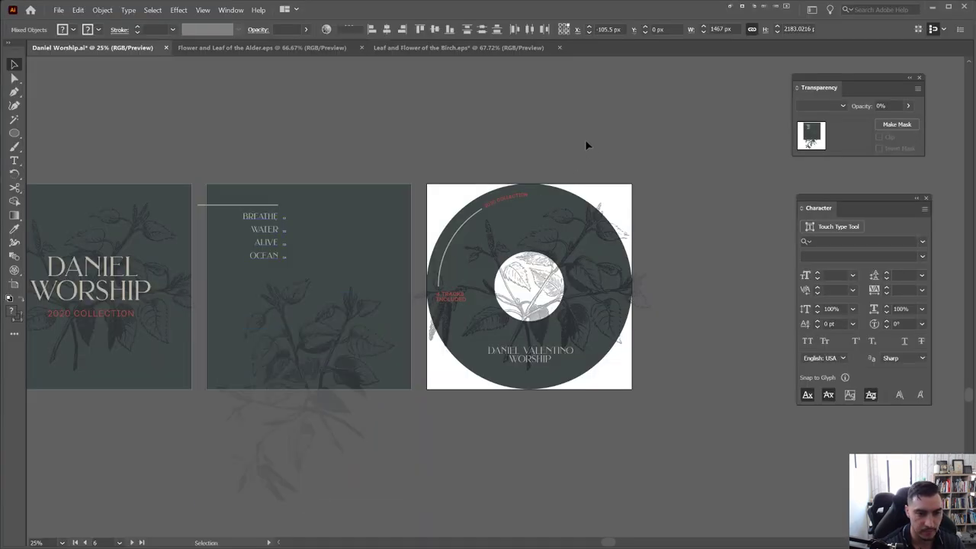
key(alt+Tab)
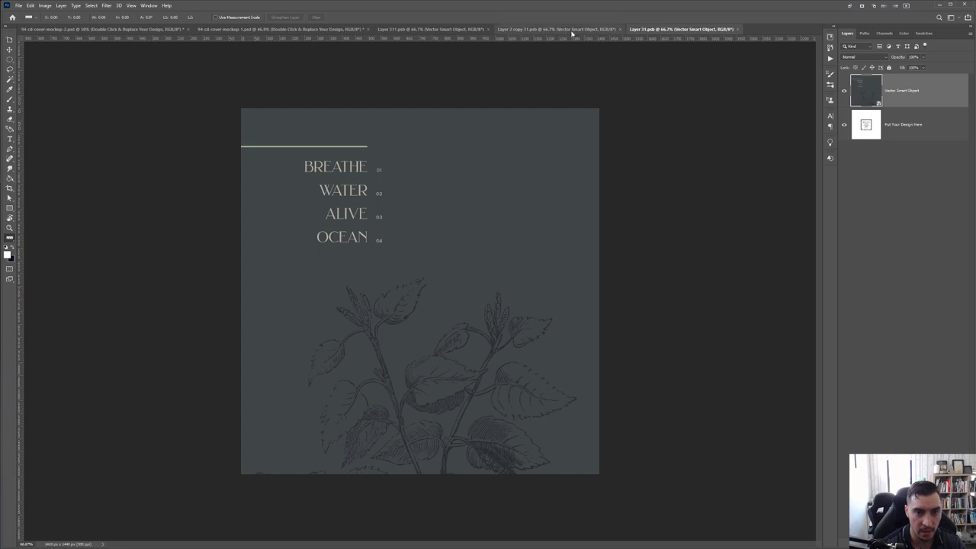
click(572, 30)
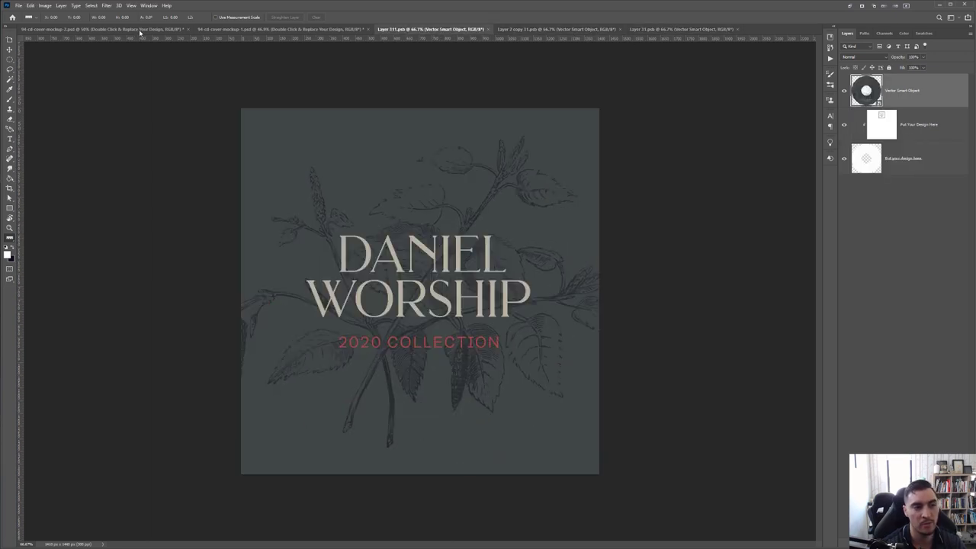
Copy the beige Color Fill 1 layer from 94-cd-cover-mockup-1.psd into 94-cd-cover-mockup-2.psd above the Background group
key(ctrl+shift+Tab)
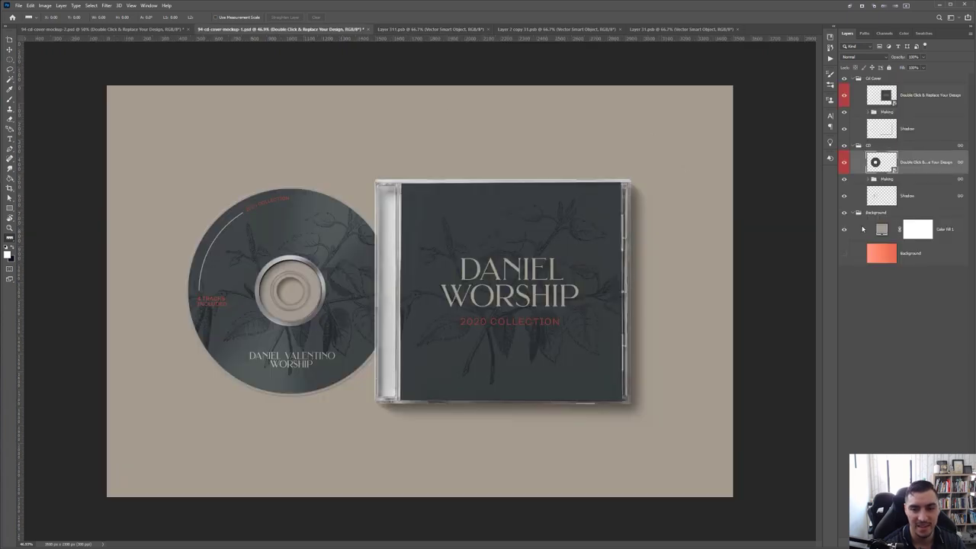
key(ctrl+shift+Tab)
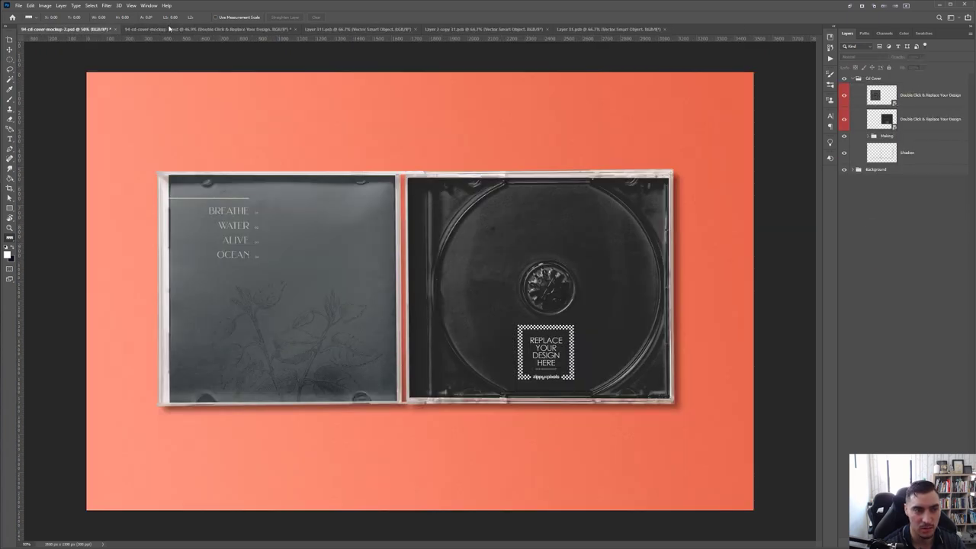
key(ctrl+Tab)
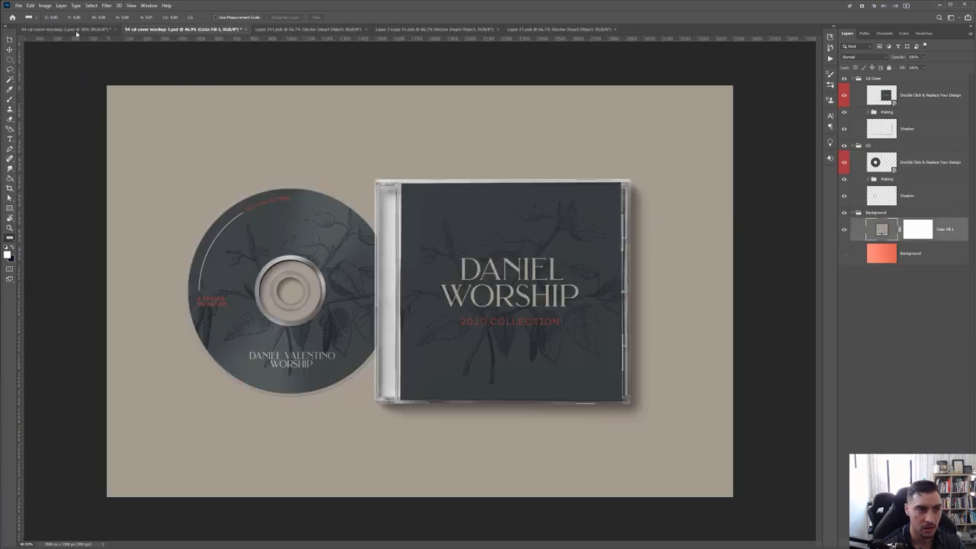
key(ctrl+shift+Tab)
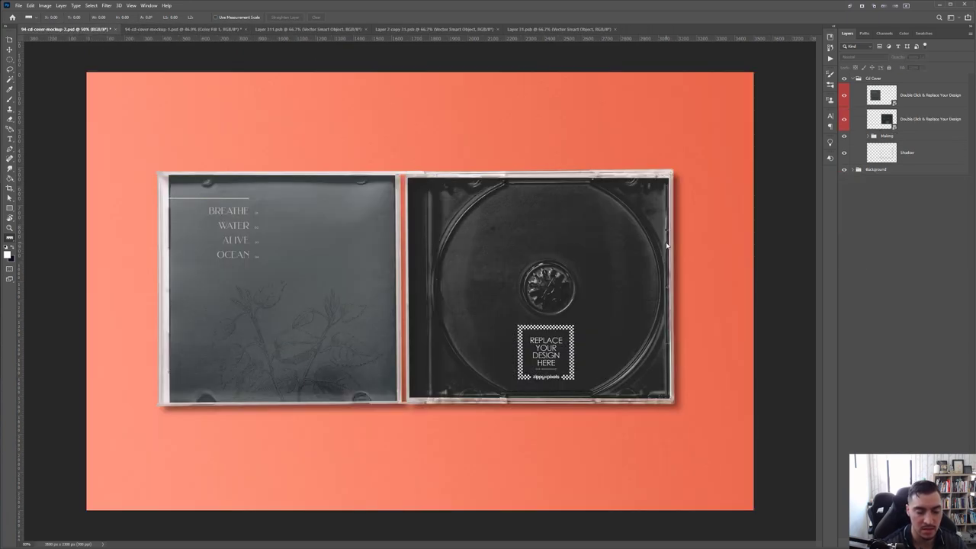
drag(861, 187, 871, 176)
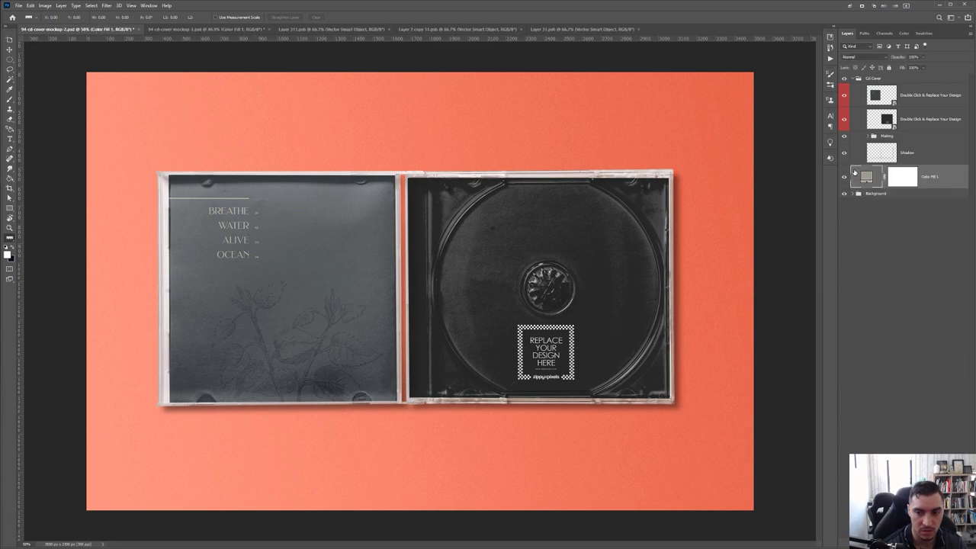
scroll(213, 246, up, 5)
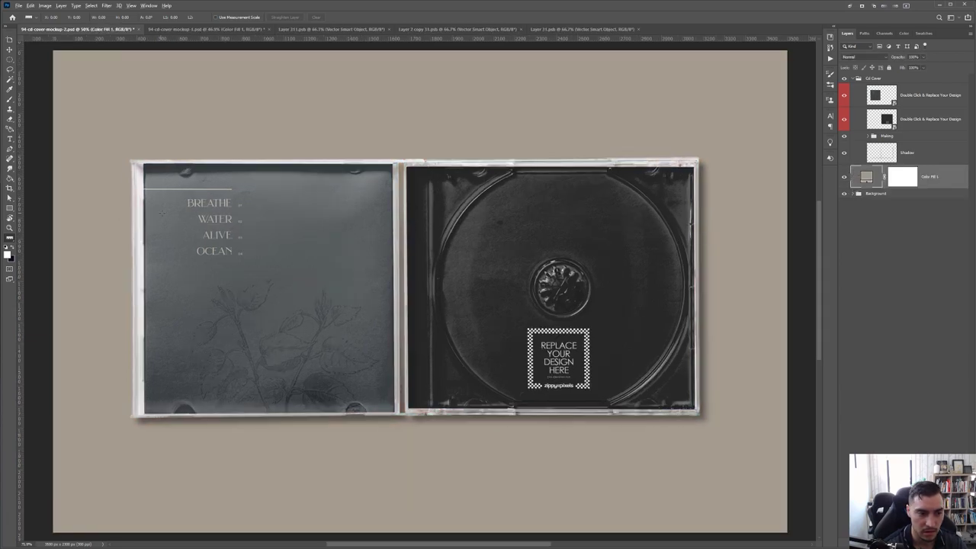
scroll(273, 183, down, 3)
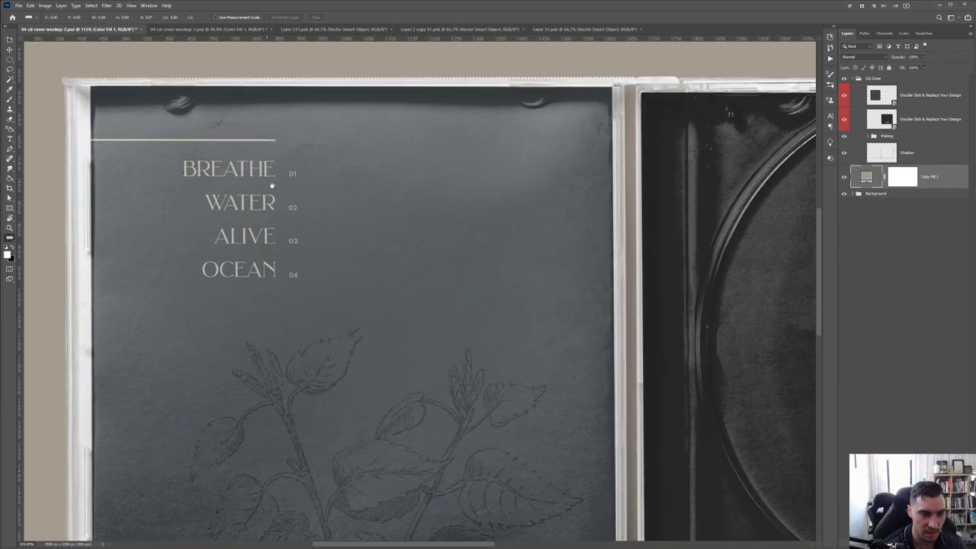
scroll(225, 200, down, 4)
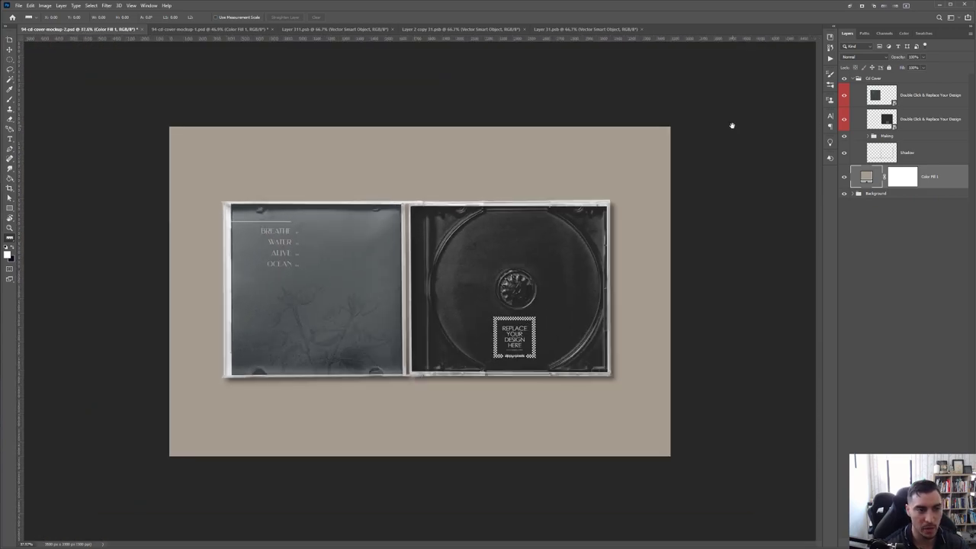
click(215, 28)
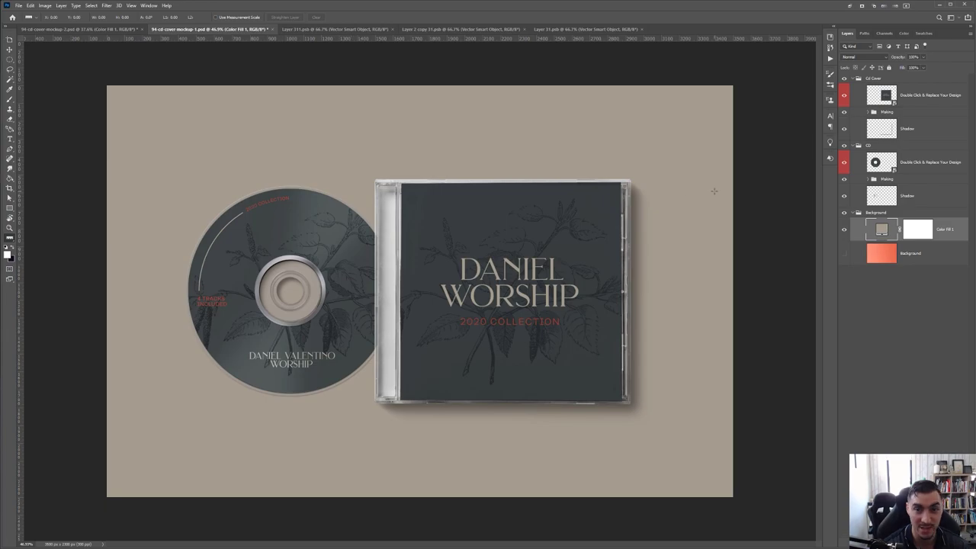